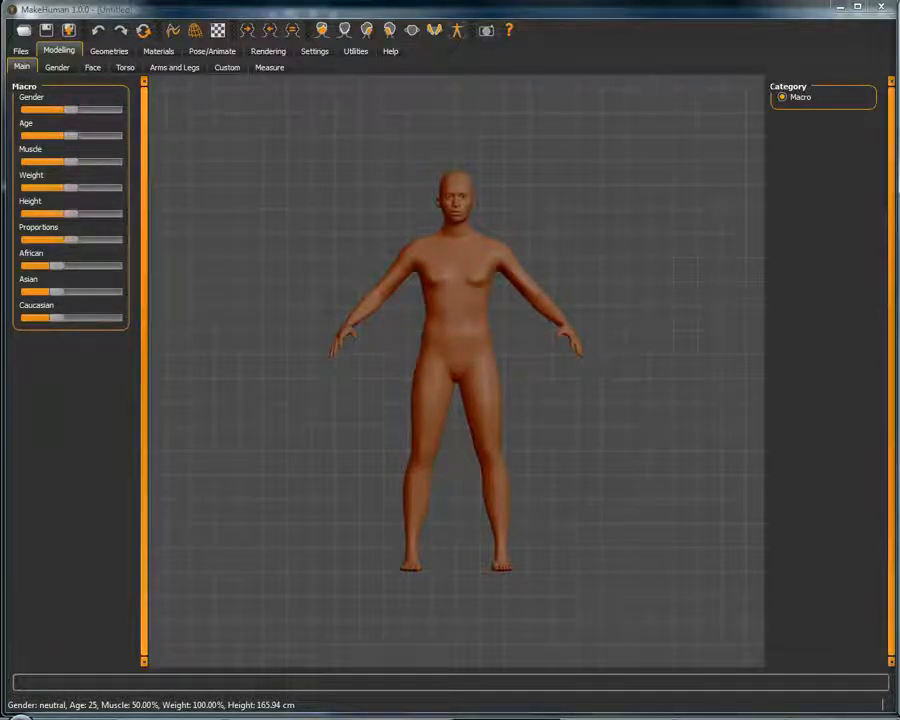
Set the character's Gender macro to fully male.
left_click(58, 67)
left_click(18, 67)
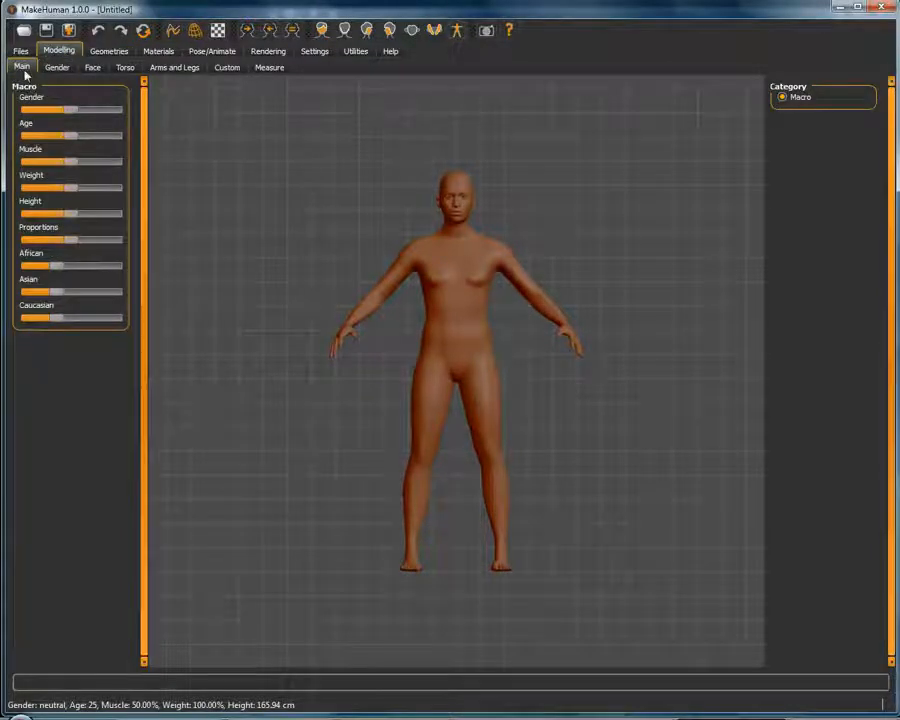
left_click_drag(71, 113, 139, 122)
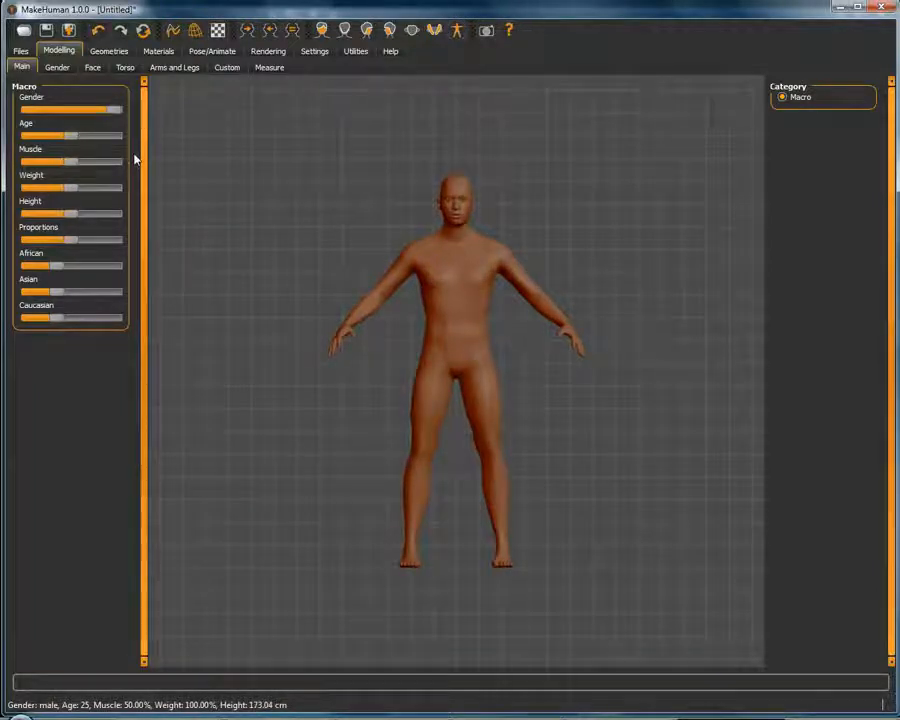
Dress the character in the tshirt_short top, jeans01 trousers and shoes01_lres shoes.
left_click(102, 53)
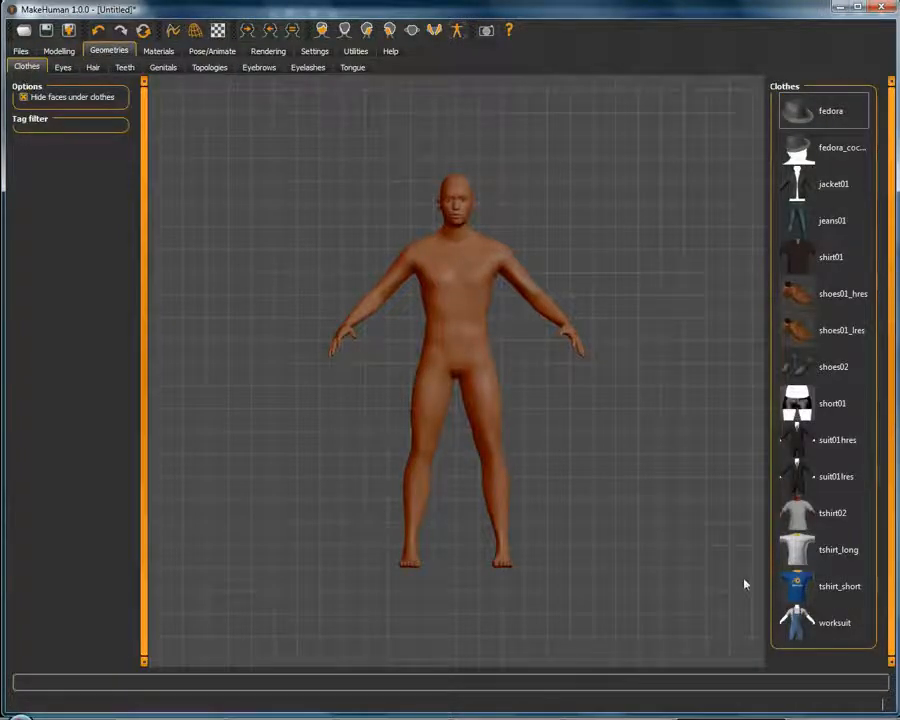
left_click(839, 598)
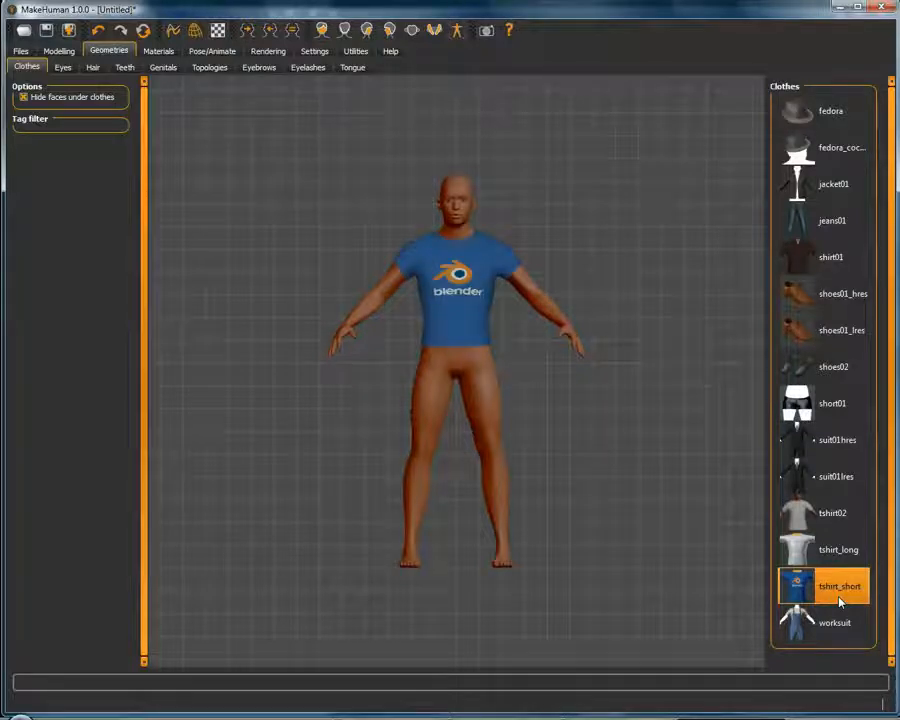
left_click(826, 214)
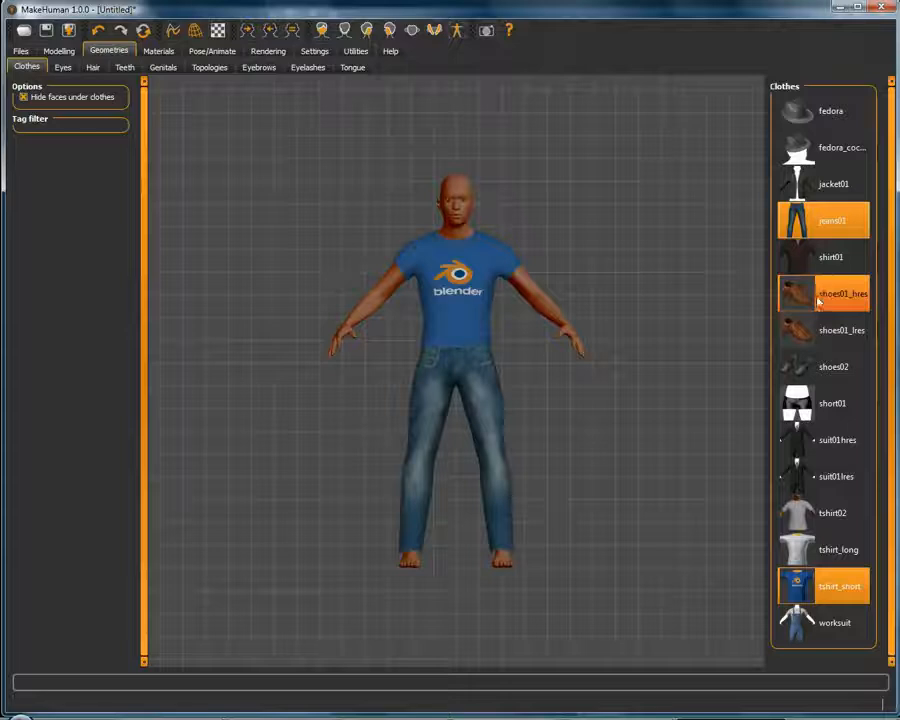
left_click(824, 339)
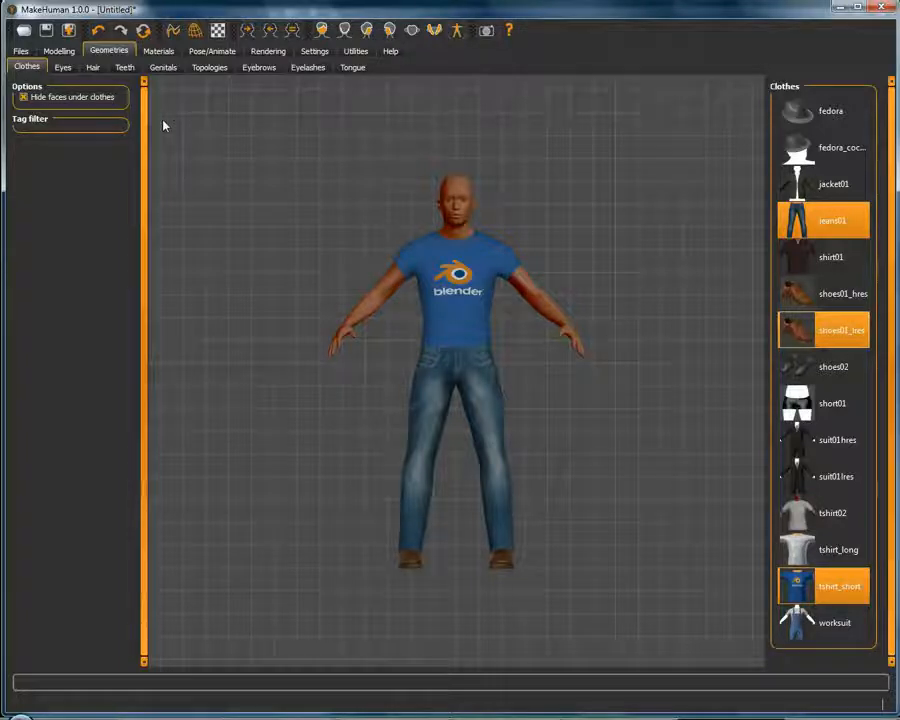
Apply the proxy741 topology to the character and assign the second of the two second_life rig presets.
left_click(208, 70)
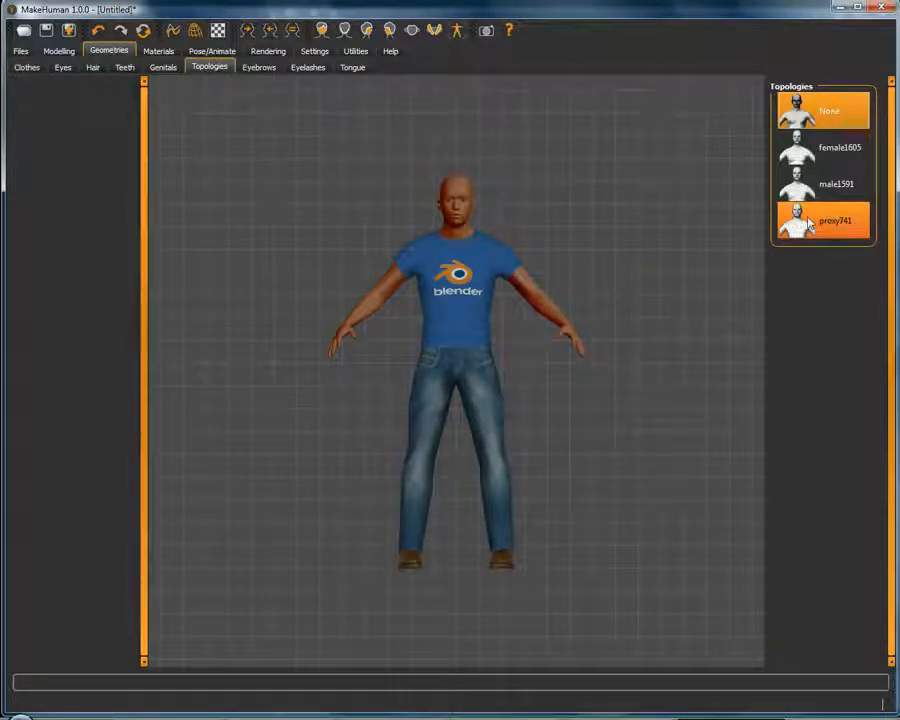
left_click(836, 229)
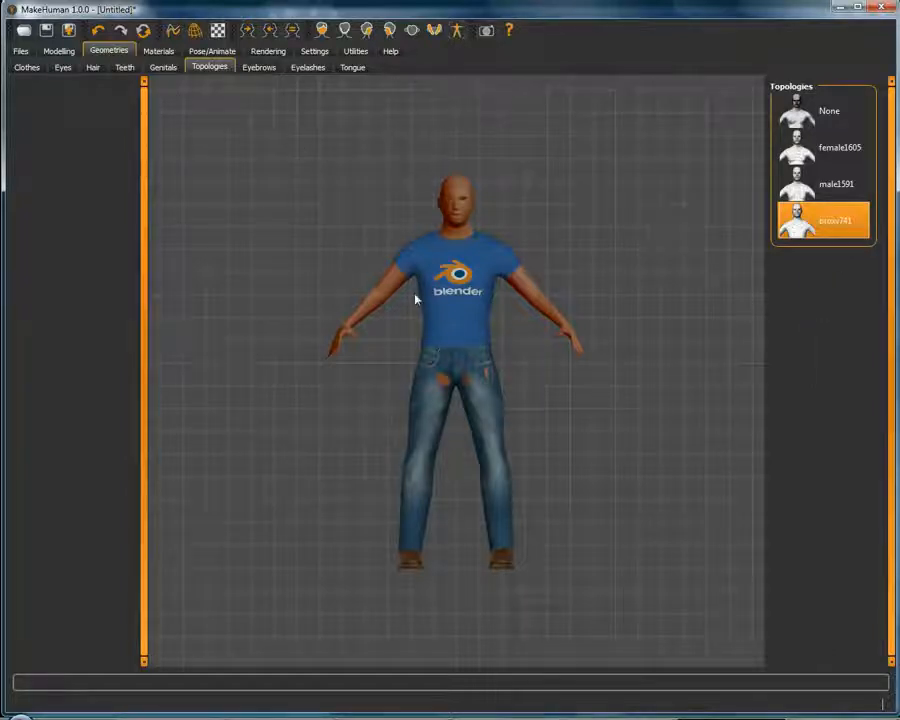
left_click(200, 52)
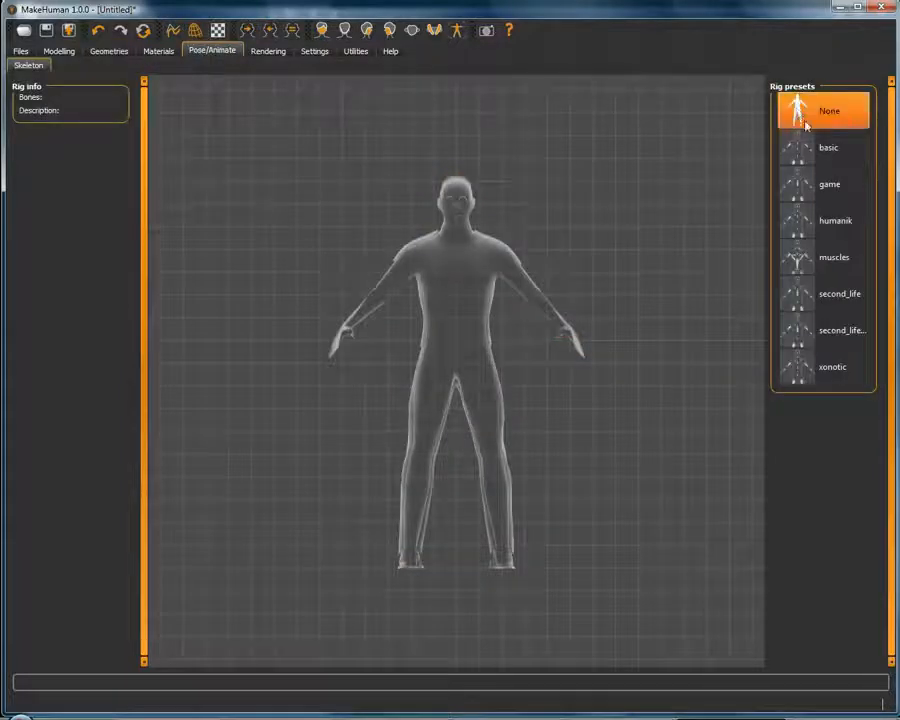
left_click(797, 333)
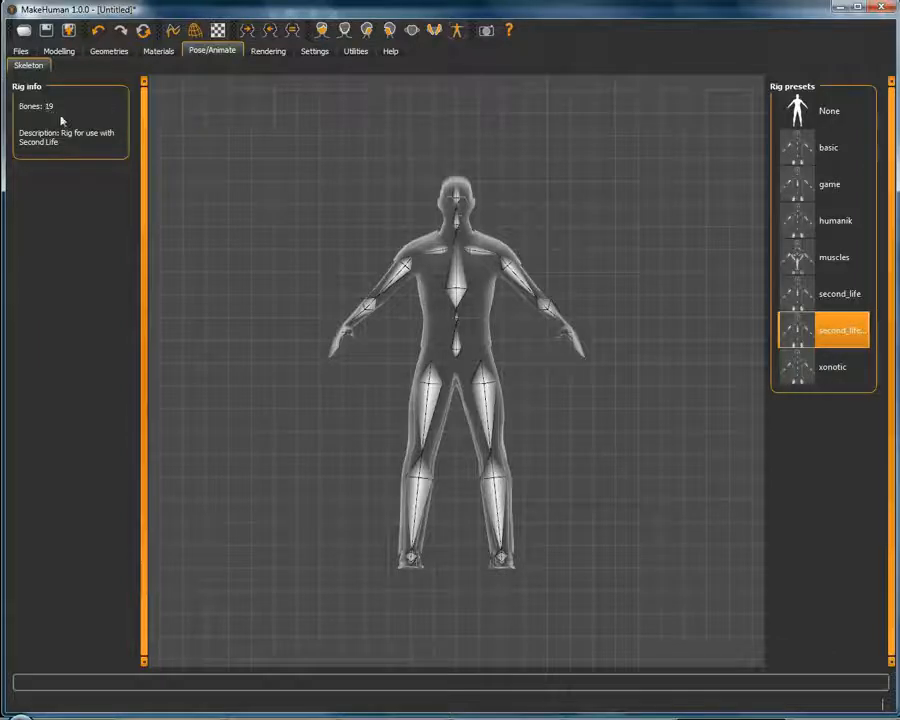
Export the character as myFred in Blender exchange (mhx) format with feet on ground and decimeter scale units.
left_click(19, 52)
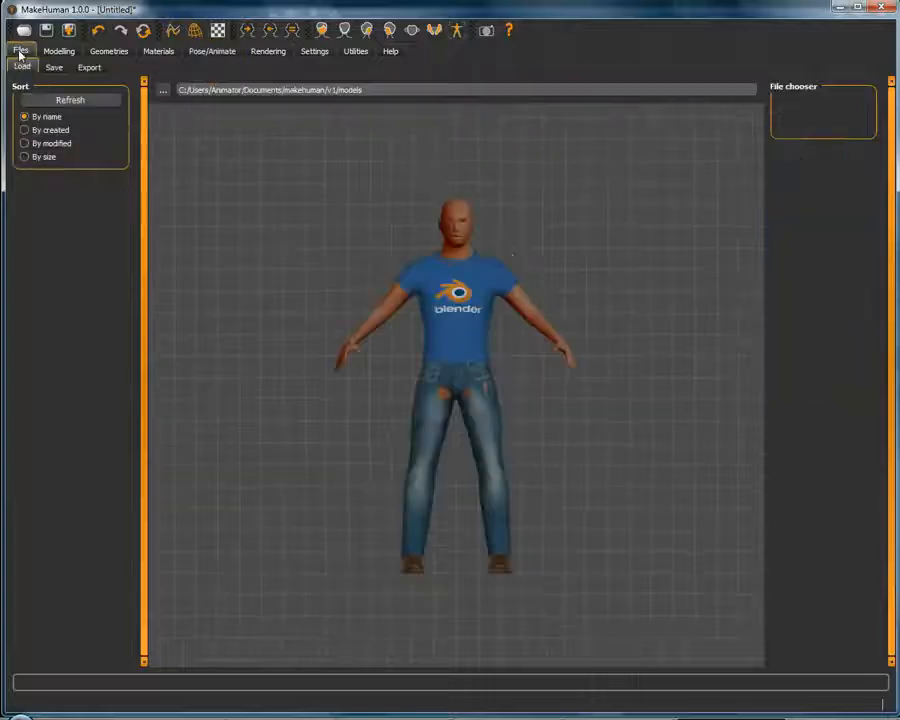
left_click(96, 72)
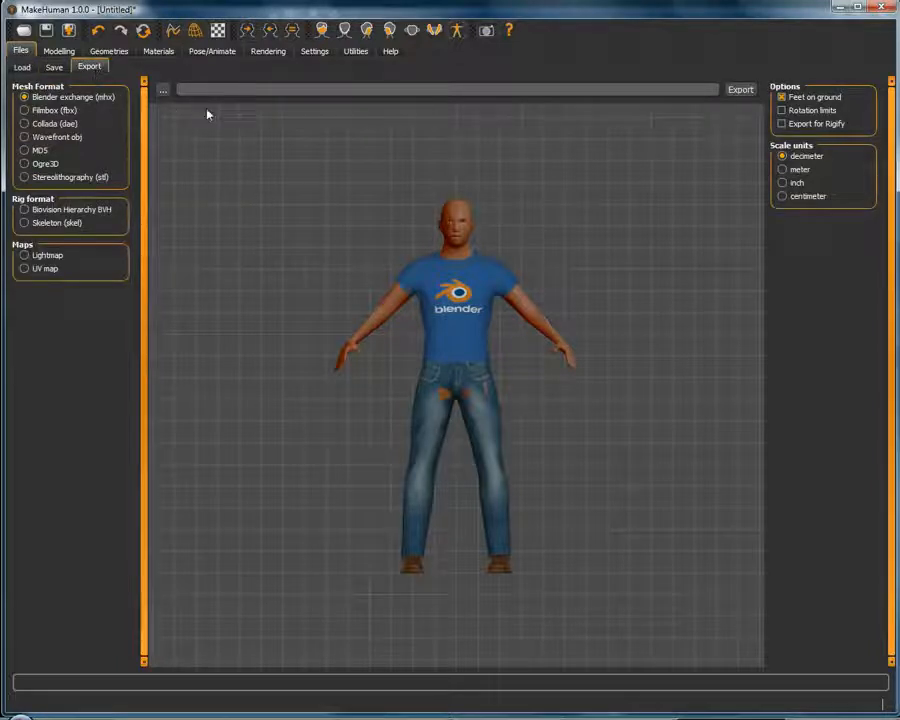
type("my")
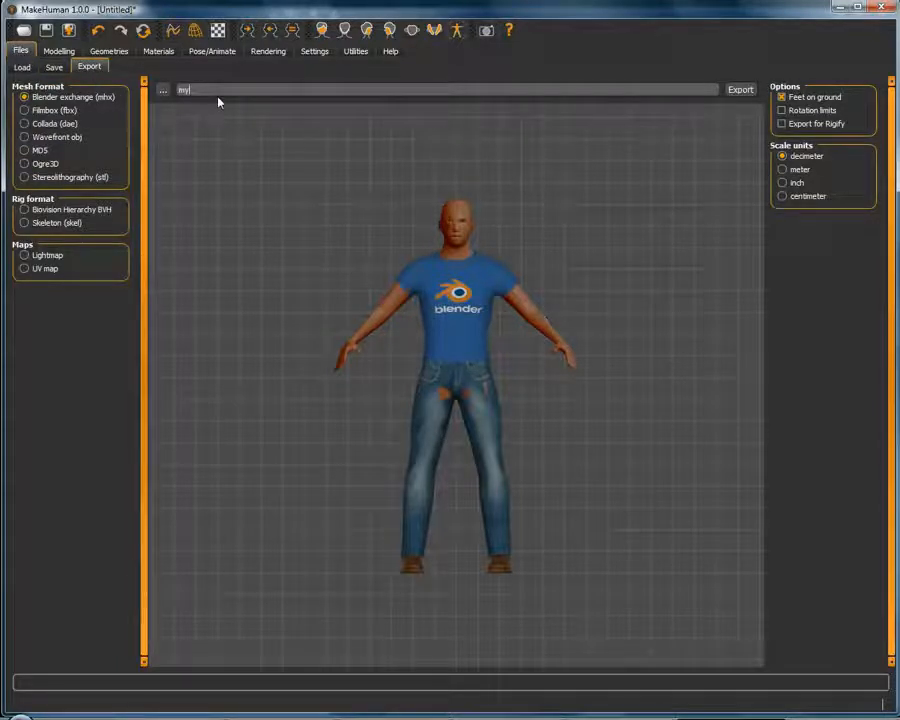
type("Fred")
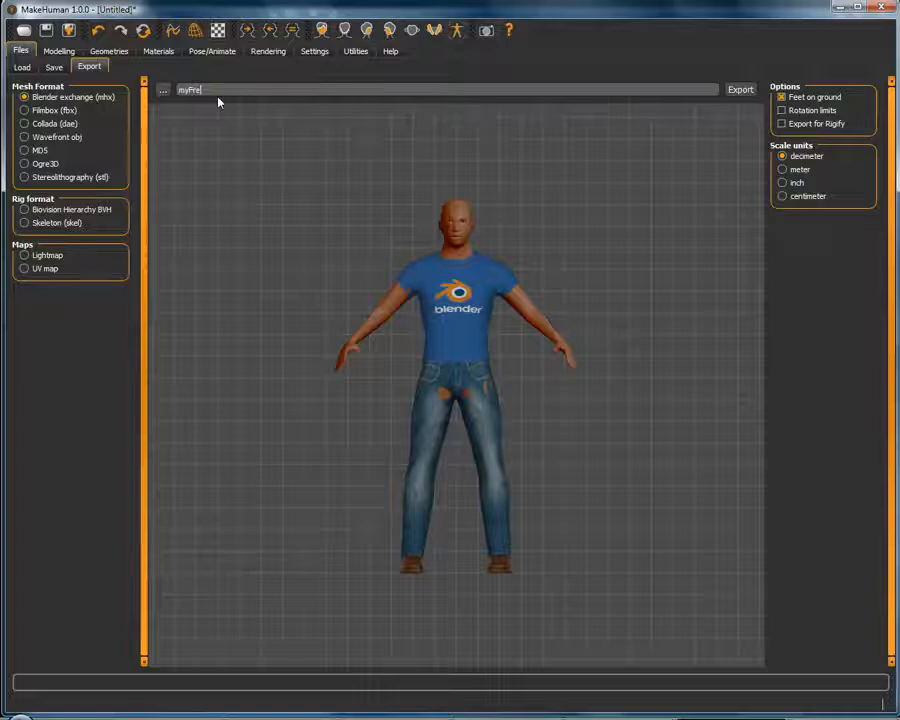
left_click(740, 90)
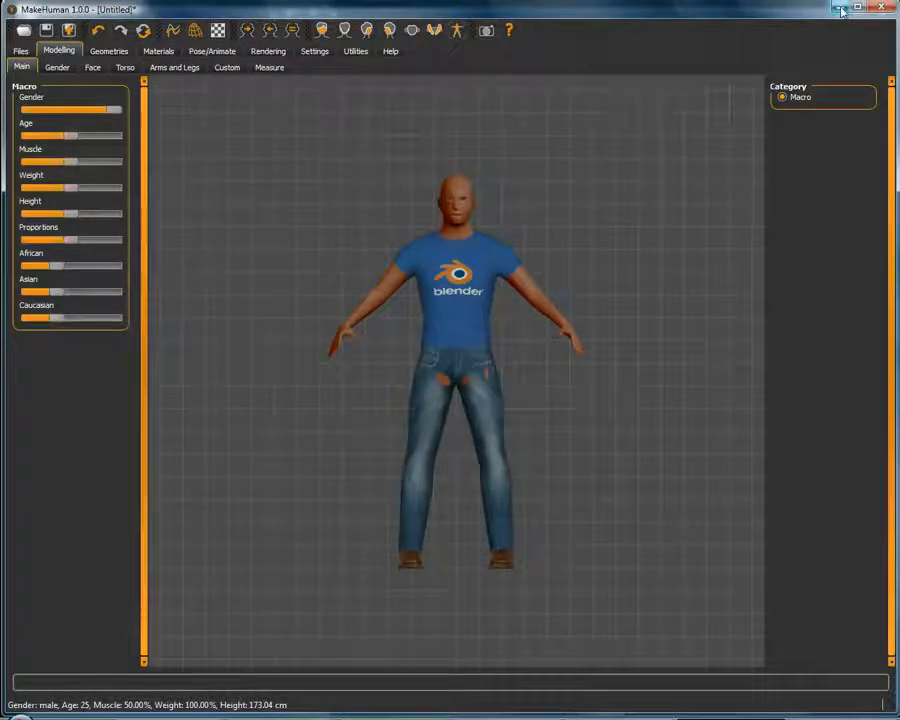
Bring up the blendertools folder of makehuman-1.0.0-win32, check its full path and sort its contents by name.
mouse_move(281, 717)
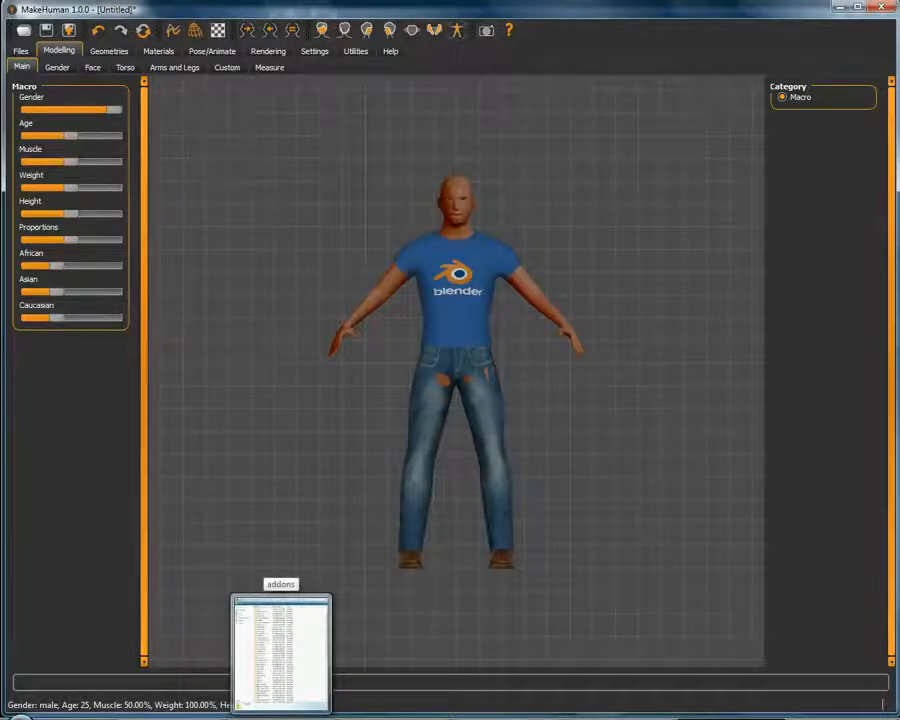
left_click(169, 655)
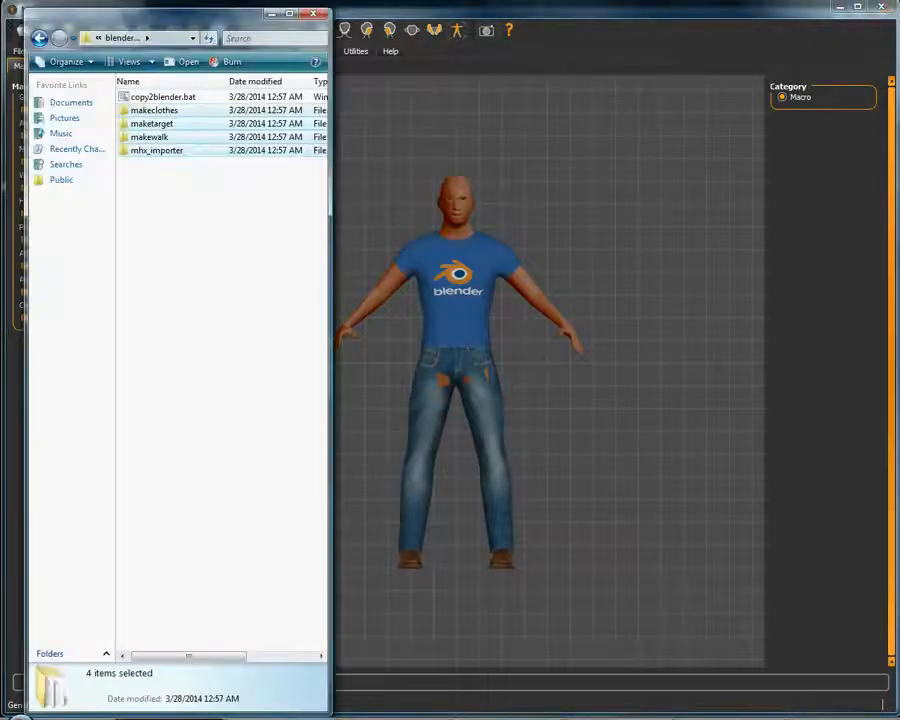
left_click_drag(331, 207, 722, 243)
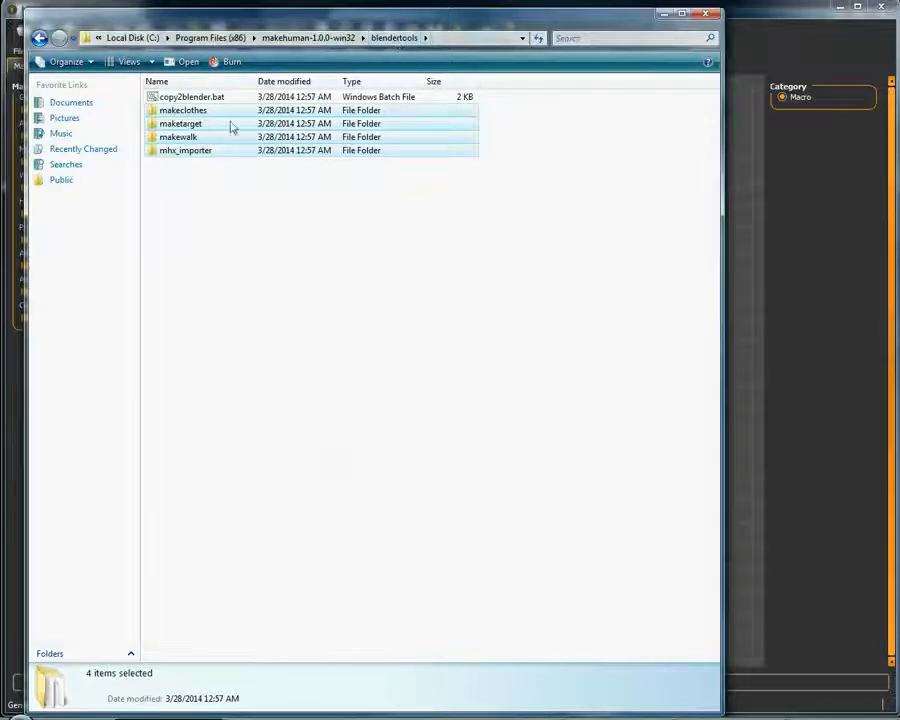
left_click(215, 82)
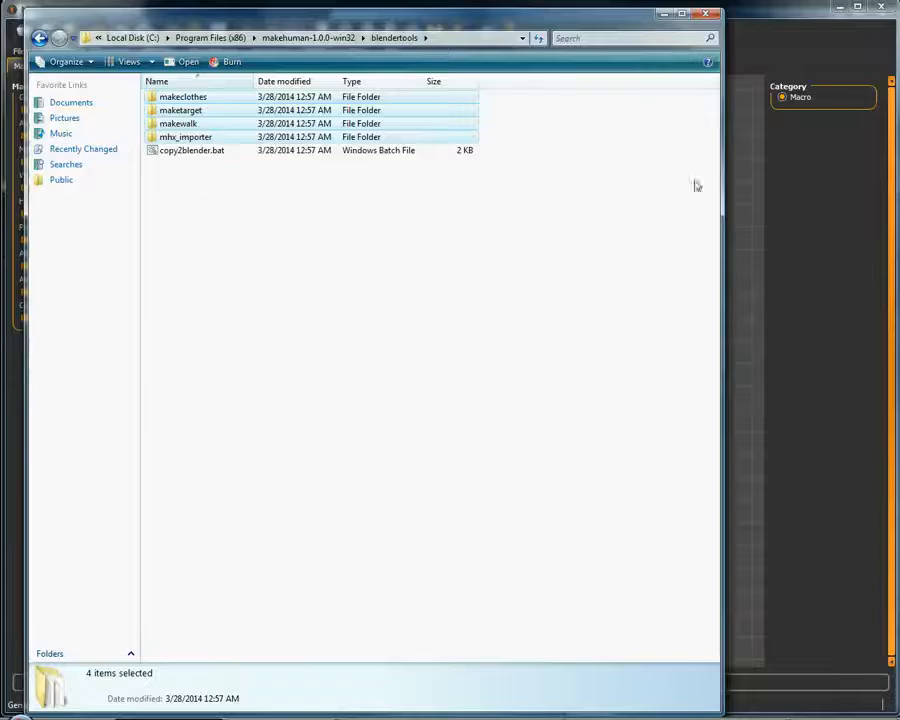
left_click_drag(717, 176, 325, 165)
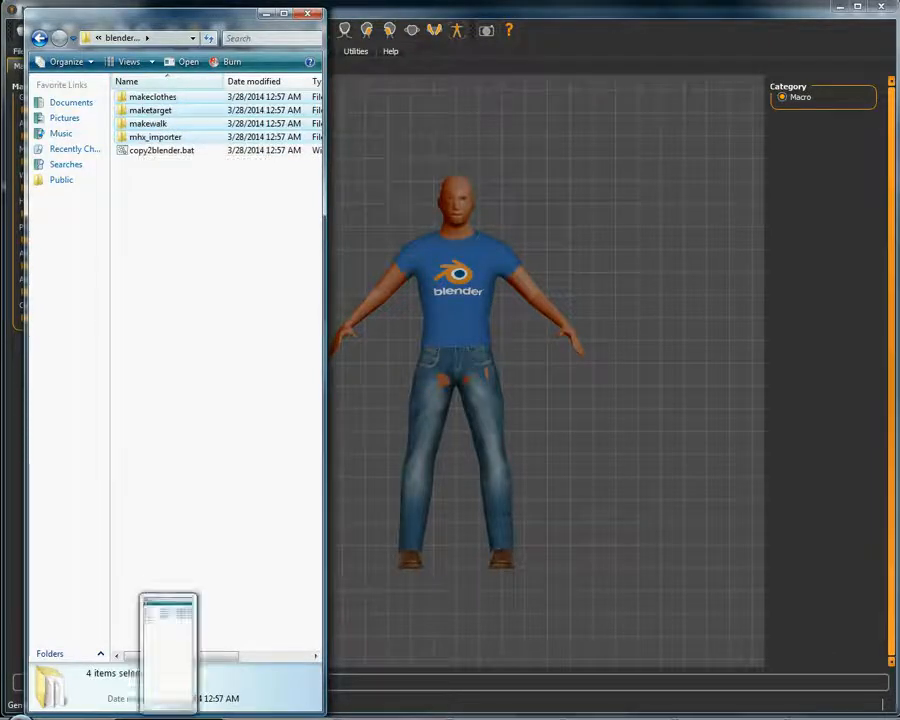
Show the Blender 2.70 scripts/addons folder beside the blendertools folder and check its full path.
mouse_move(280, 719)
left_click(280, 652)
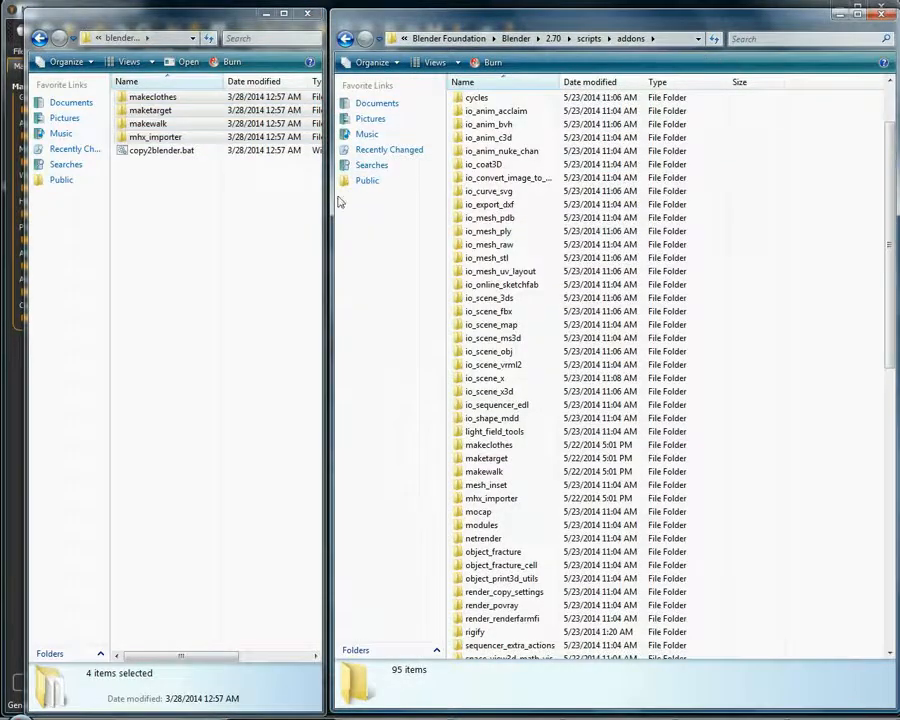
left_click_drag(333, 204, 118, 170)
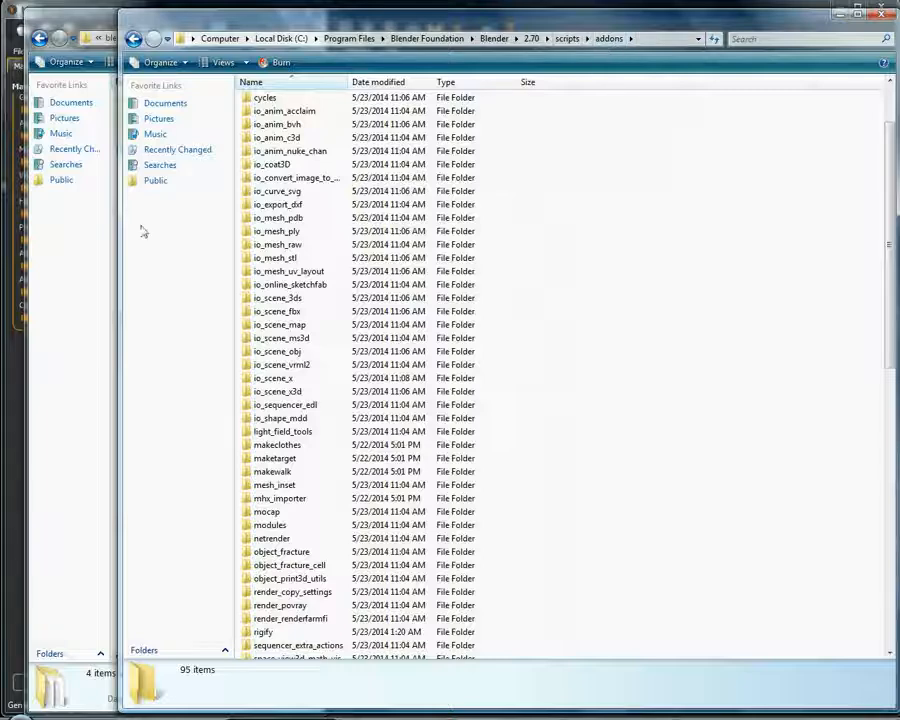
left_click_drag(118, 241, 322, 270)
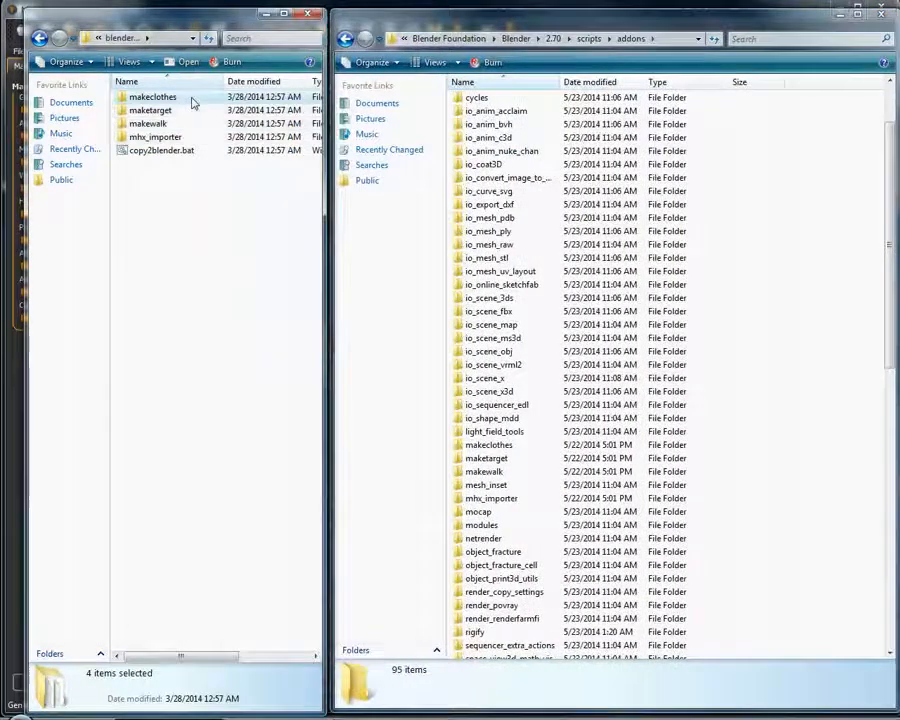
Select the makeclothes, maketarget, makewalk and mhx_importer folders together in the blendertools folder.
left_click(190, 98)
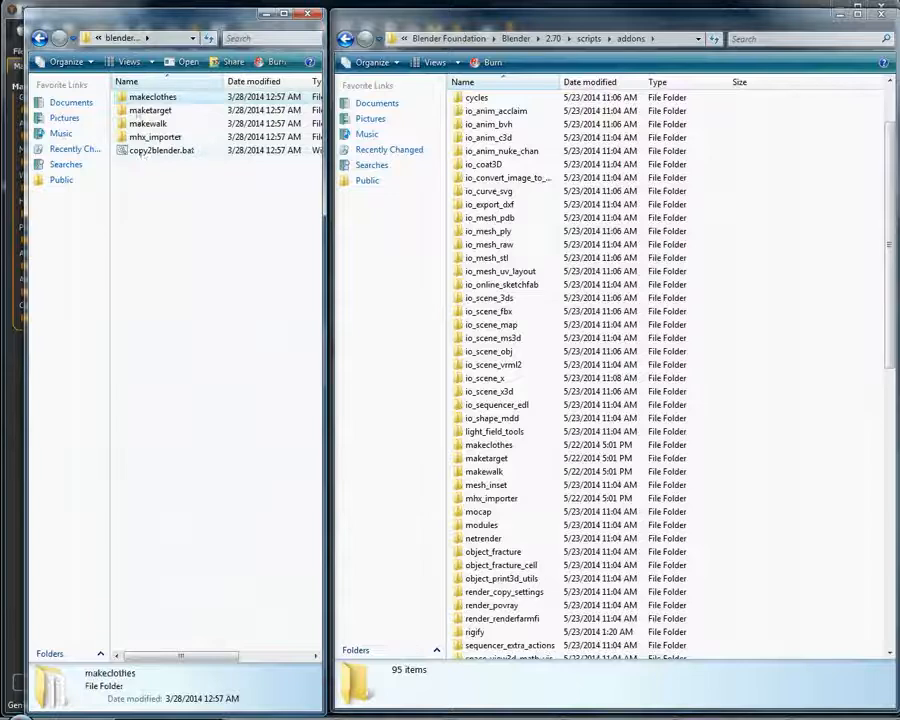
left_click(145, 111, "ctrl")
left_click(148, 124, "ctrl")
left_click(145, 137, "ctrl")
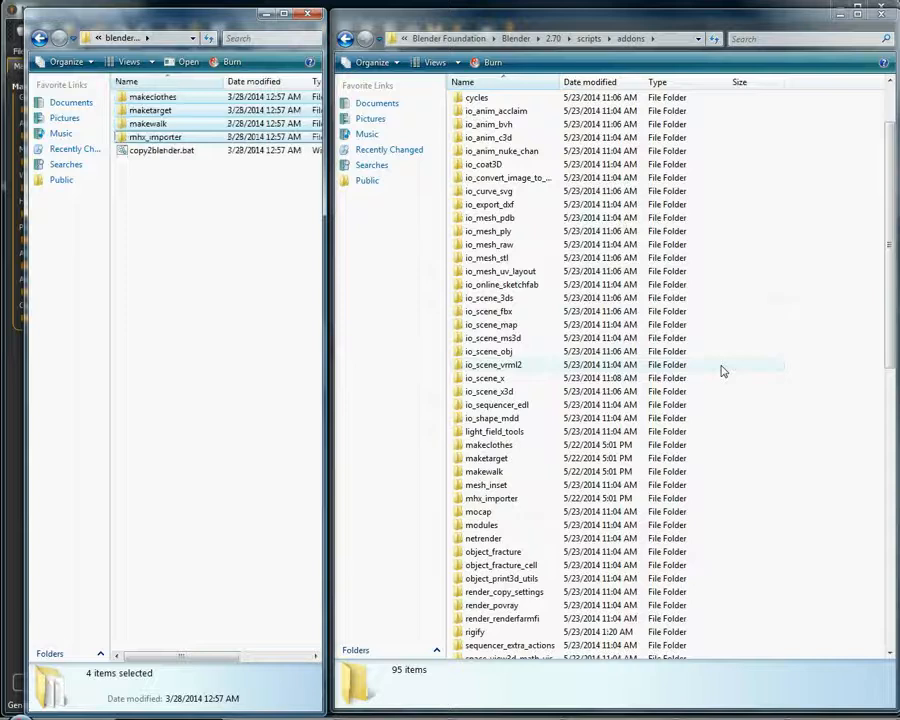
left_click_drag(173, 137, 203, 323)
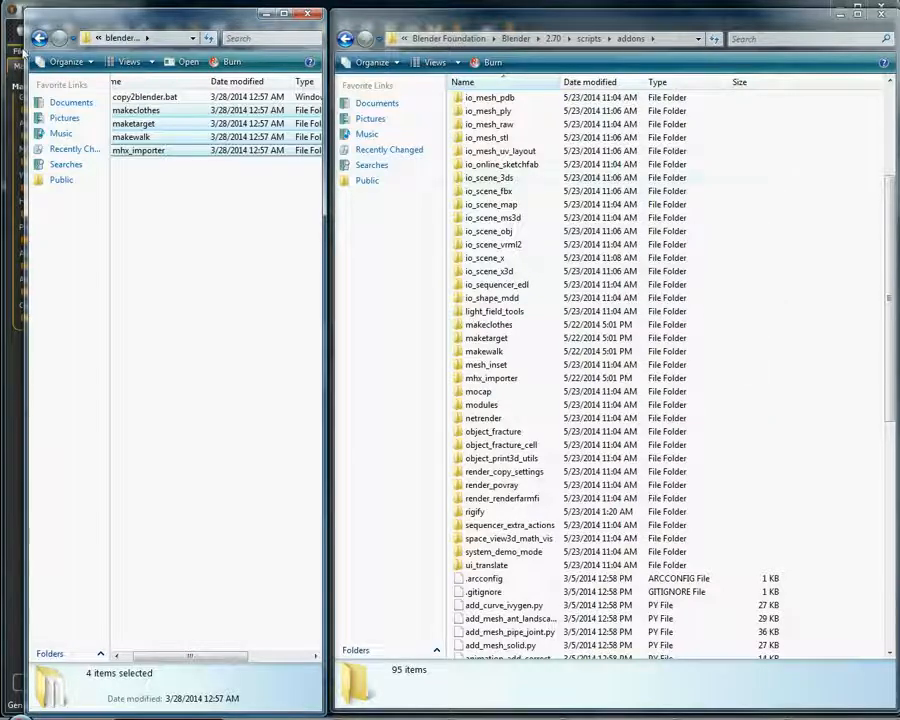
Put away the blendertools, addons and MakeHuman windows and switch to Blender.
left_click_drag(26, 38, 8, 38)
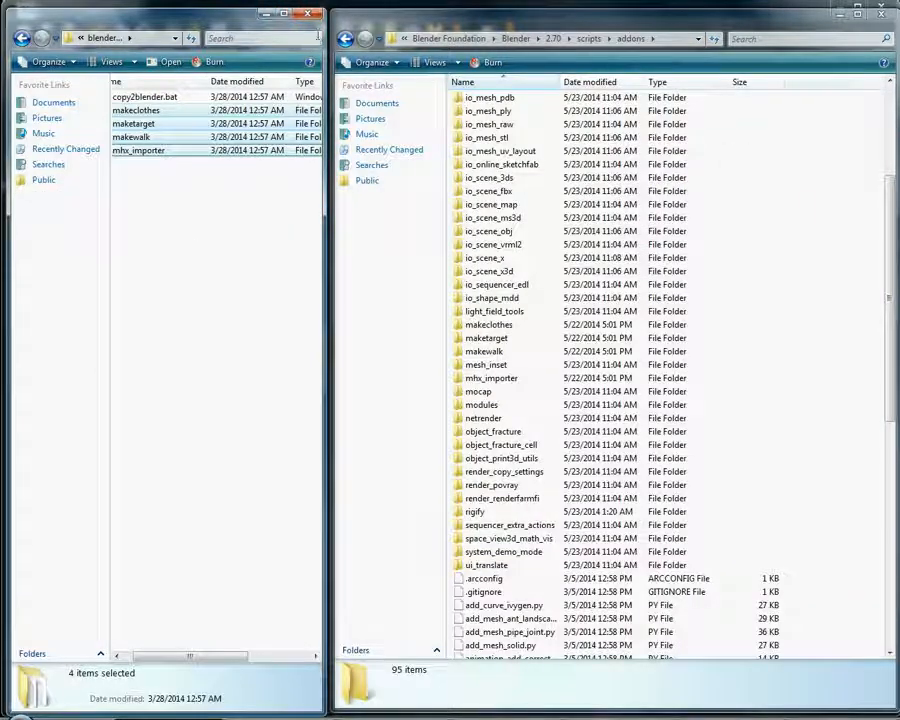
left_click(307, 13)
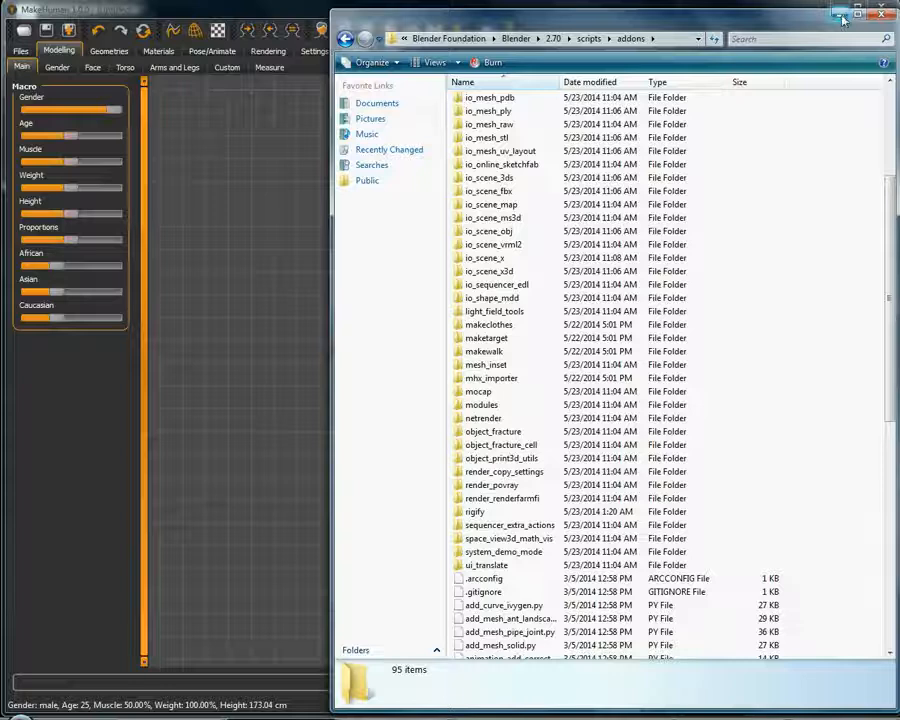
left_click(841, 15)
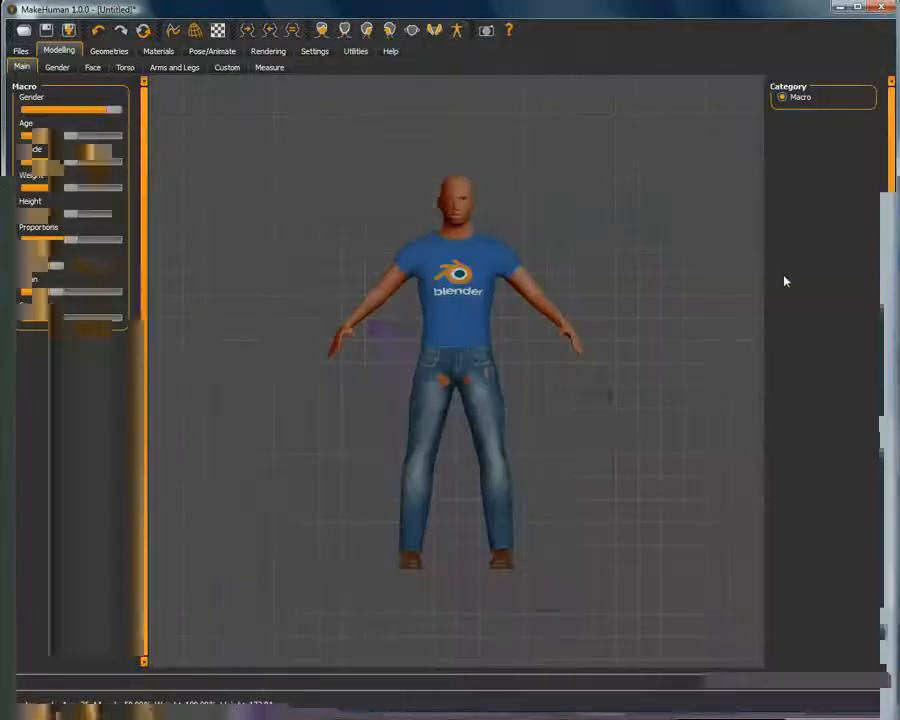
left_click(842, 14)
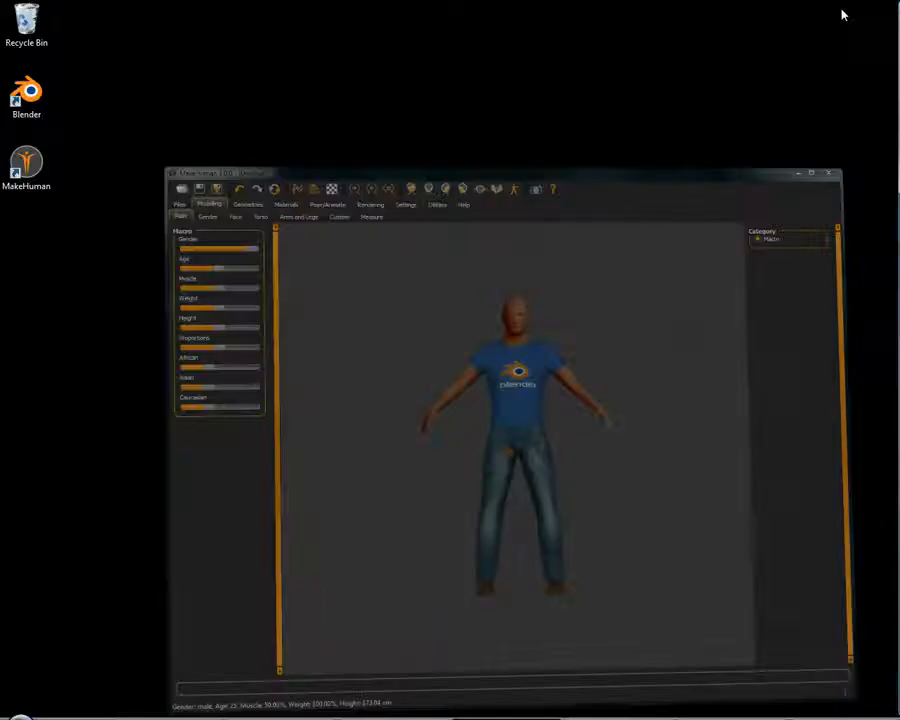
left_click(616, 717)
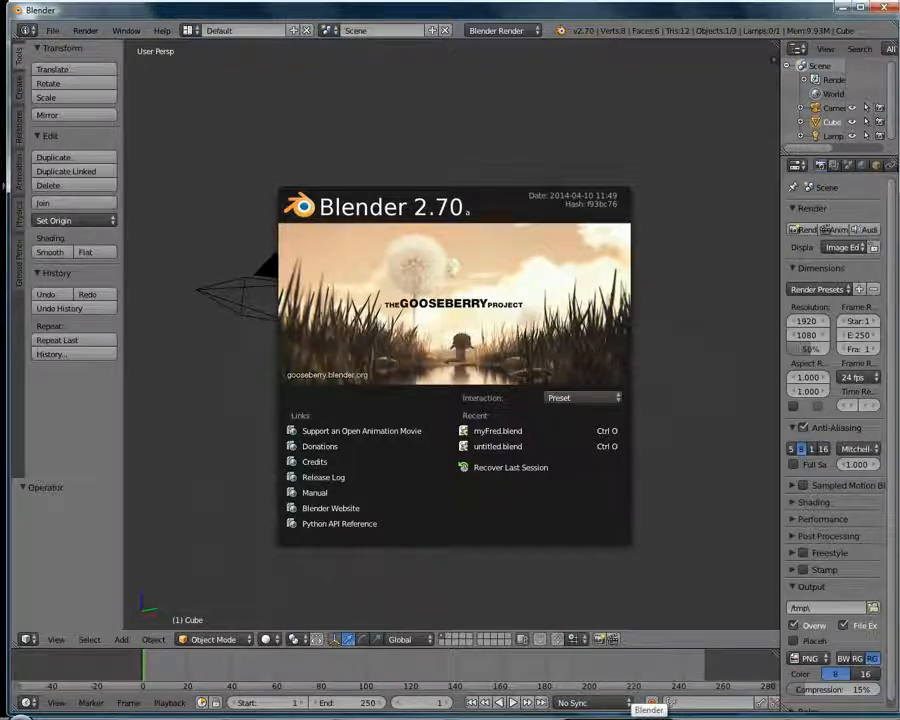
Dismiss the splash screen and delete the default cube from the scene.
left_click(555, 238)
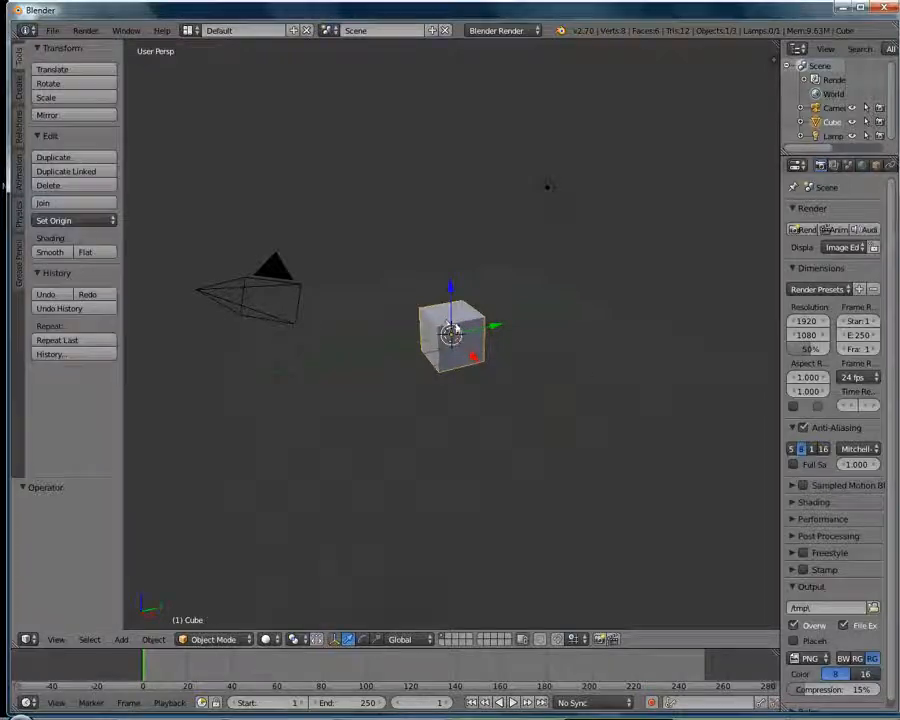
key("x")
left_click(462, 318)
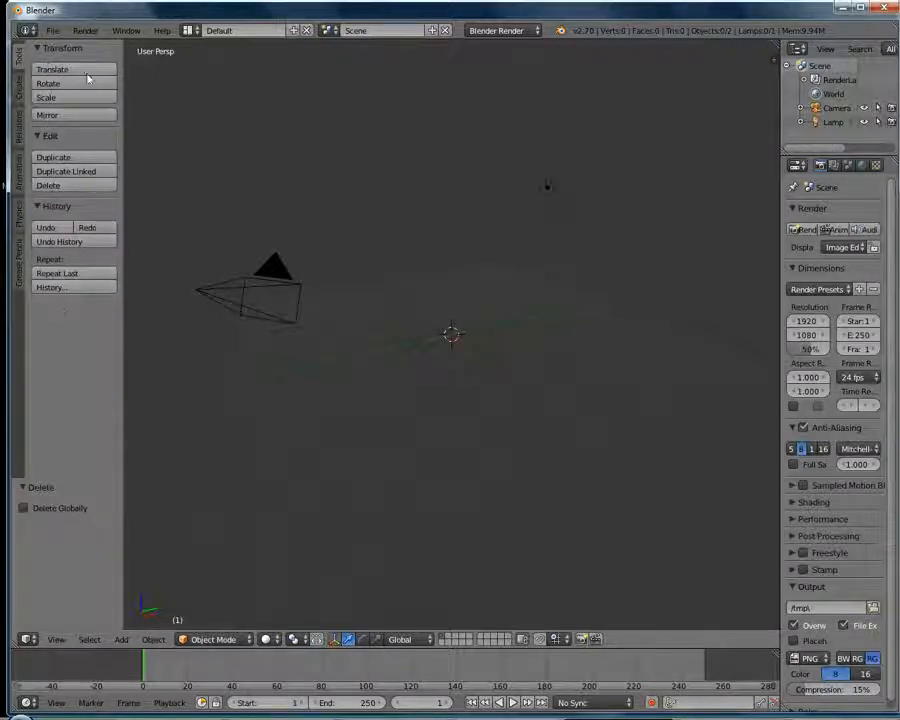
Collapse the tool shelf and widen the outliner and properties area beside the 3D view.
left_click_drag(122, 307, 12, 309)
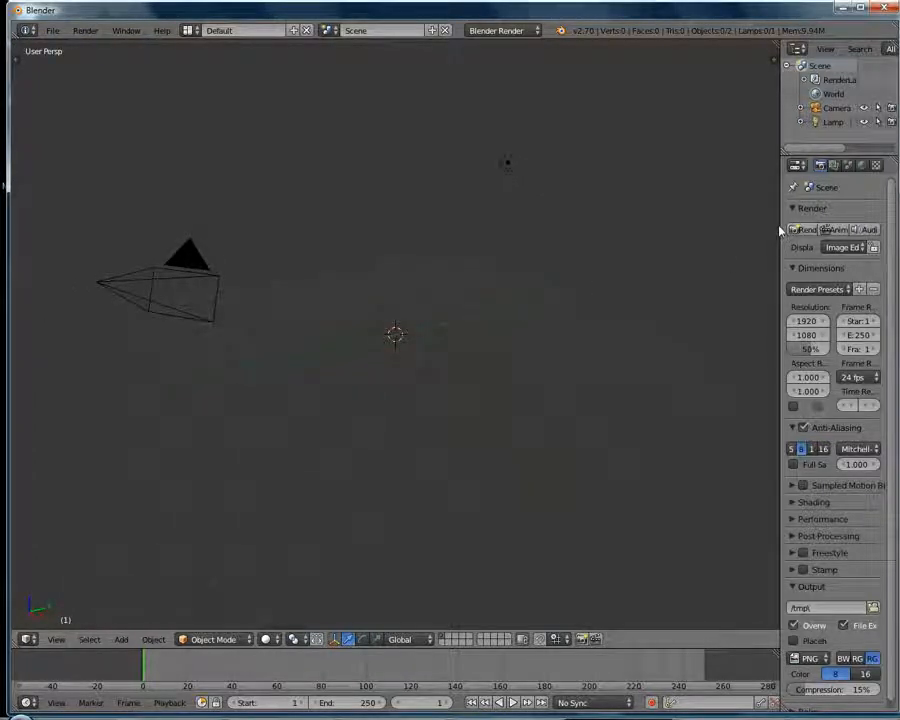
left_click_drag(779, 209, 757, 209)
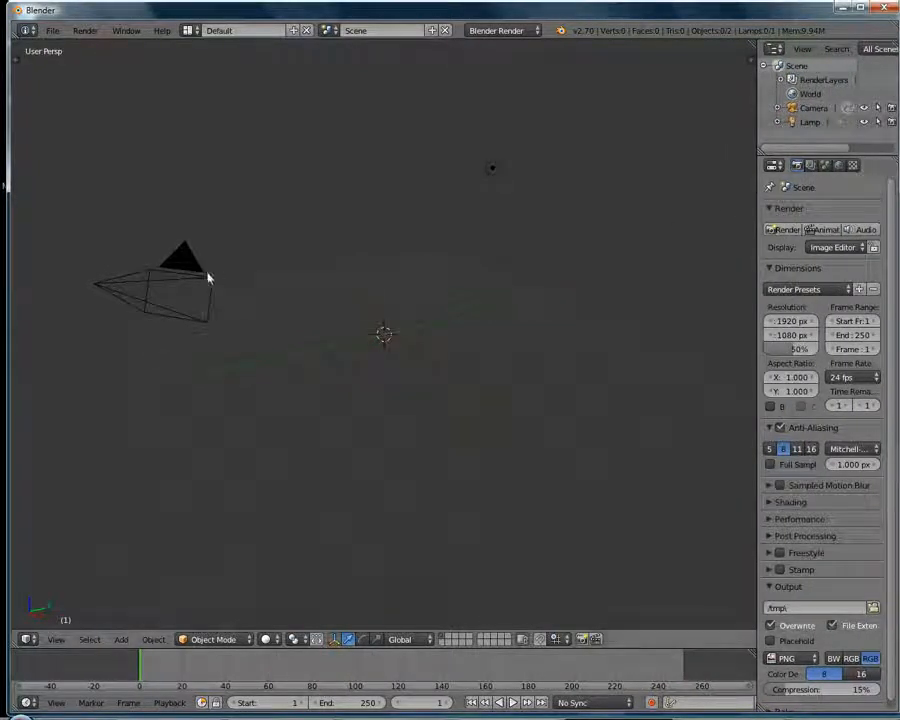
Search the add-ons in the user preferences for mhx and check that the MakeHuman (.mhx) import add-on is enabled.
left_click(52, 31)
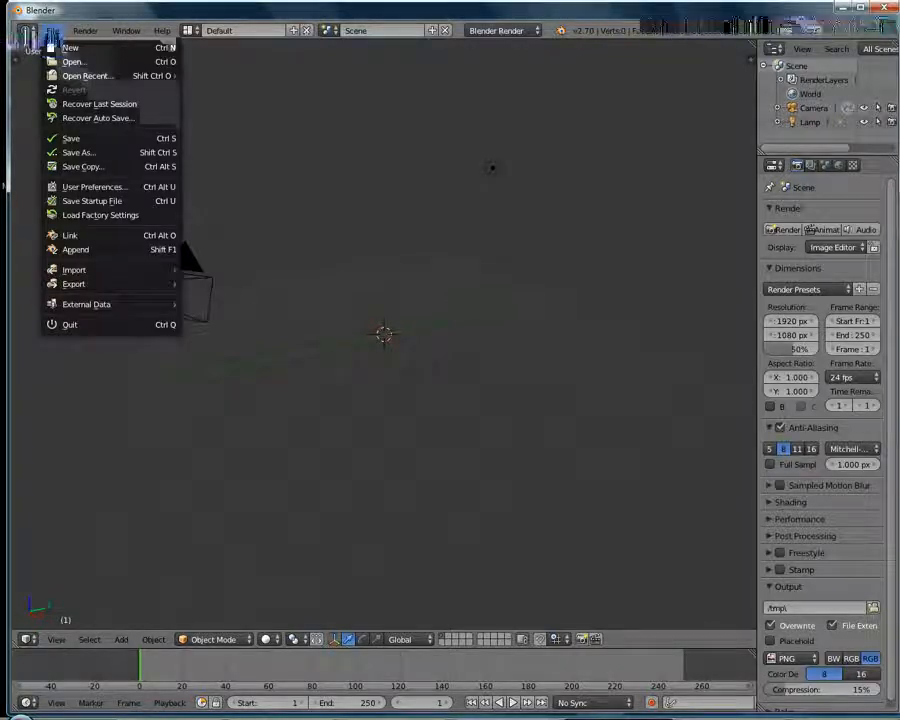
left_click(71, 187)
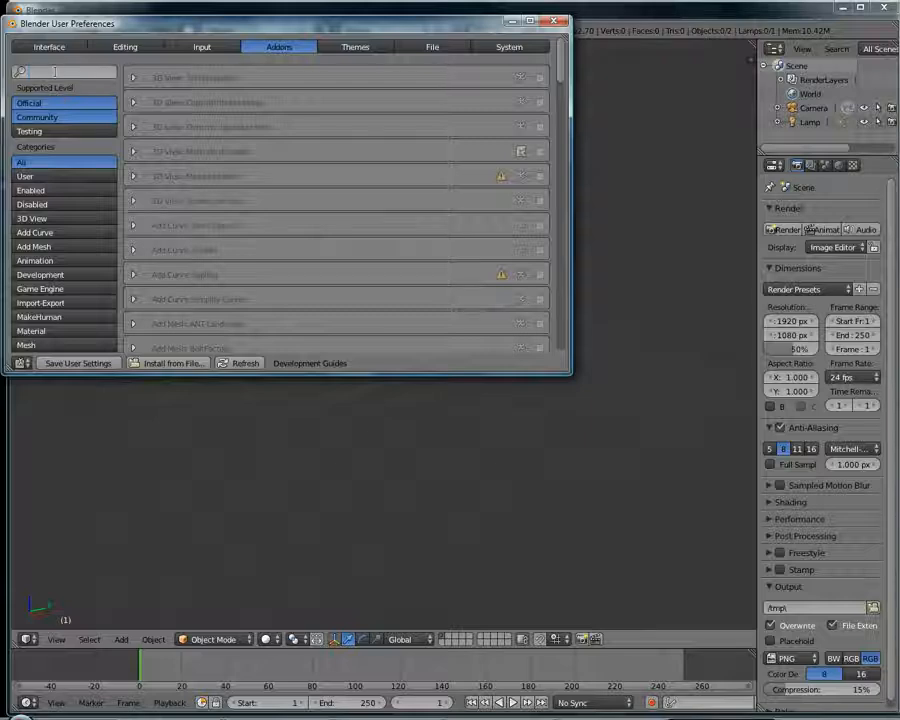
type("mhx")
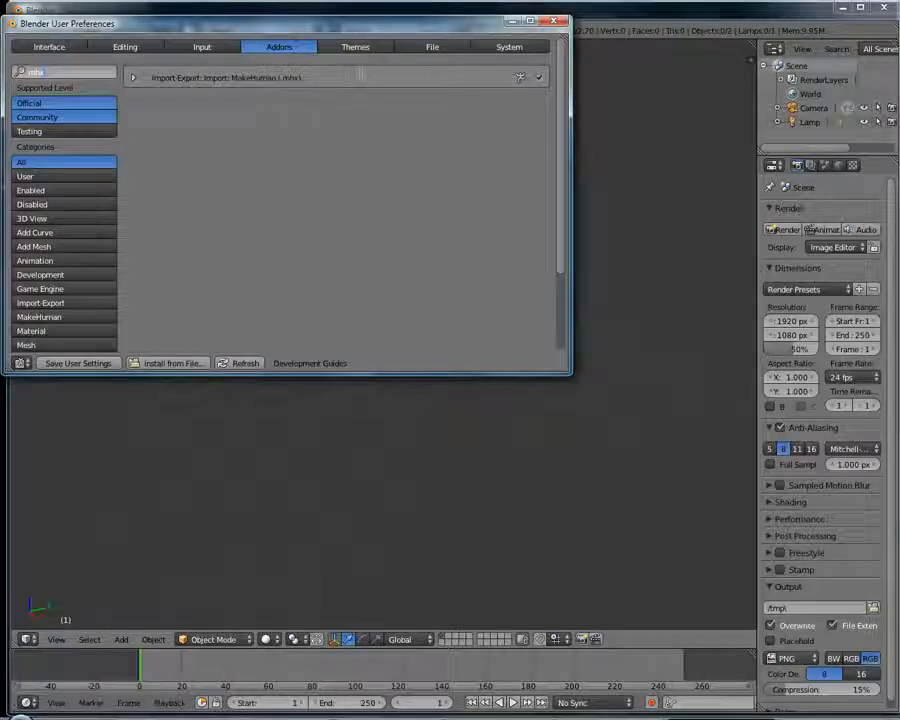
left_click(538, 79)
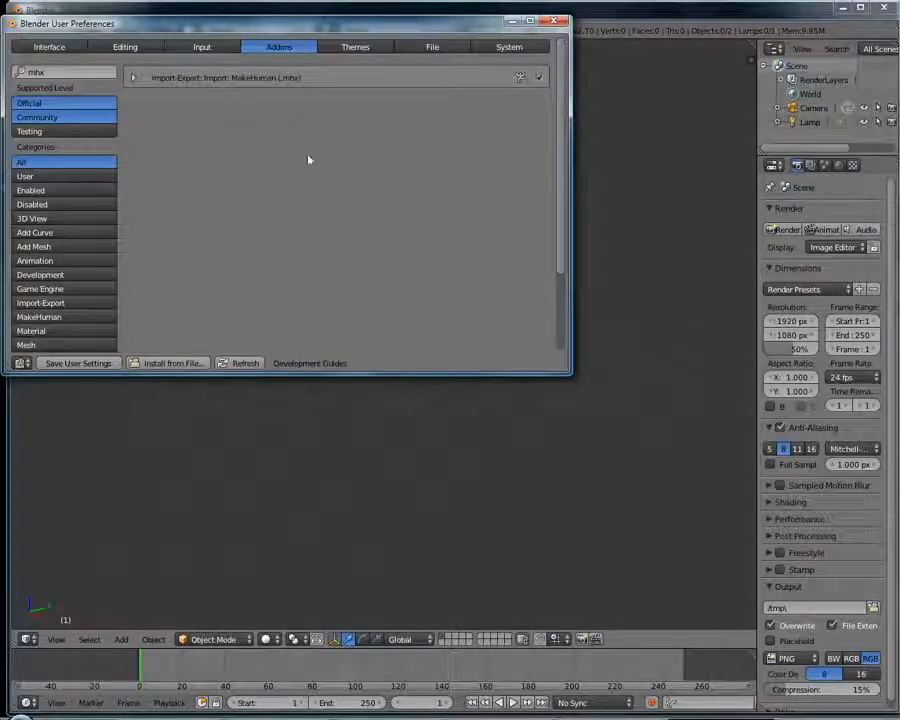
left_click(554, 20)
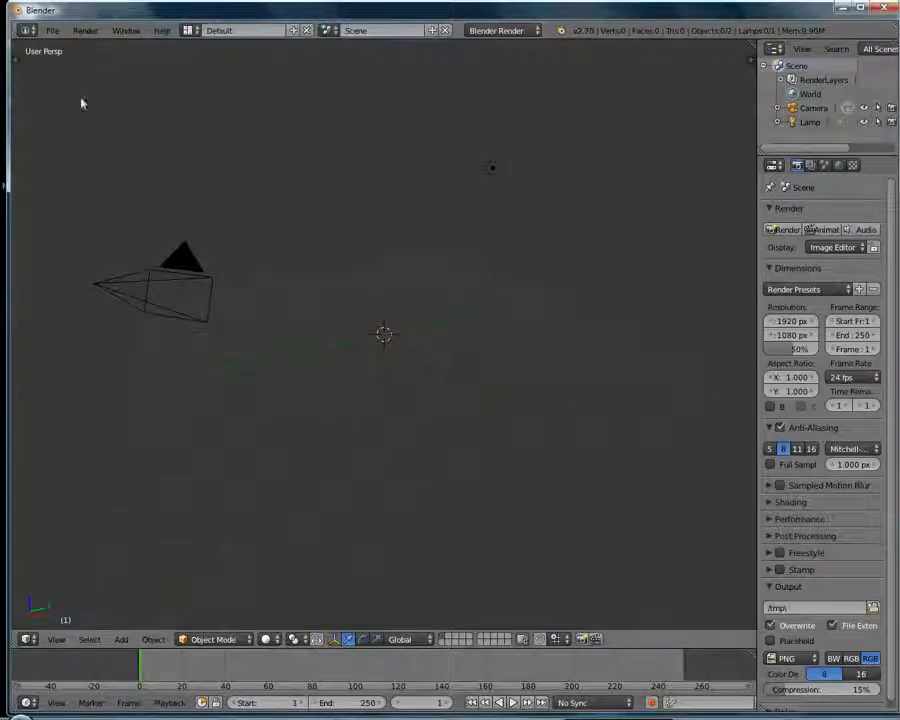
Import myFred.mhx as a MakeHuman (.mhx) file from the Documents makehuman\v1\exports folder at scale 1.00.
left_click(56, 32)
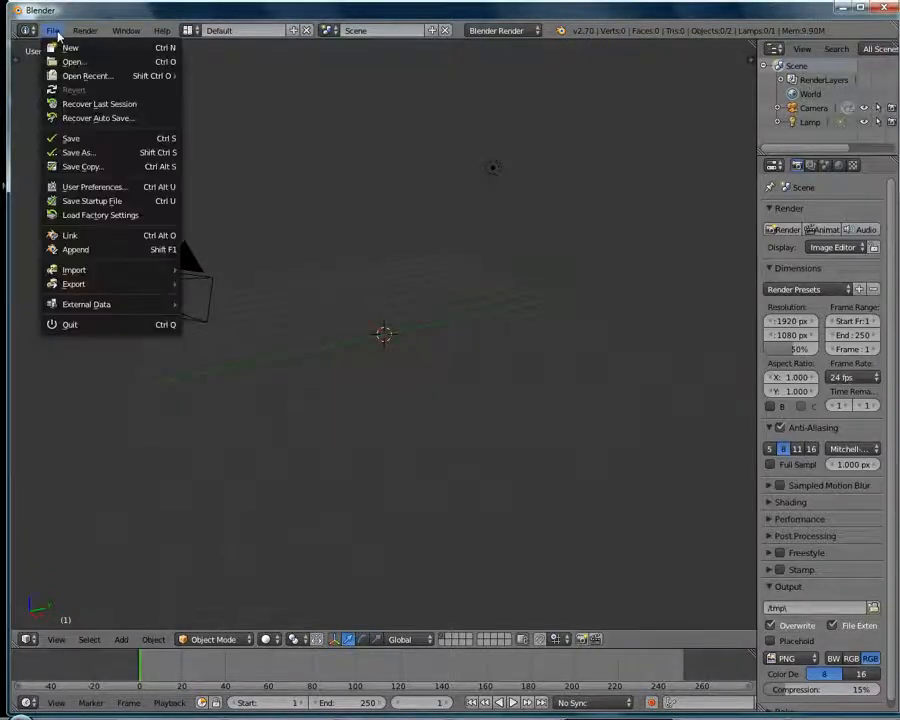
mouse_move(80, 268)
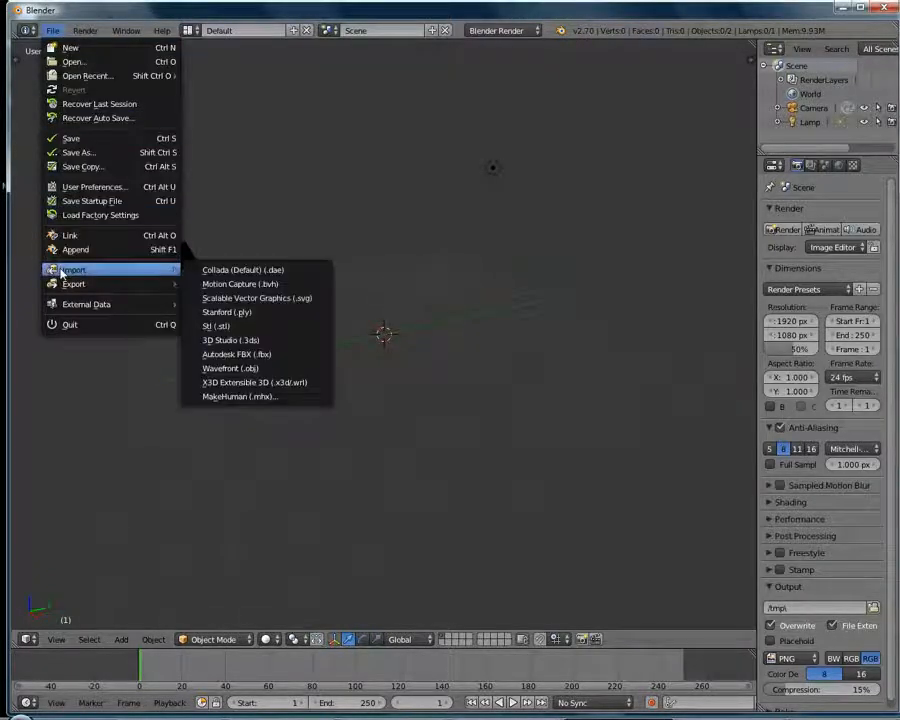
left_click(264, 397)
left_click(228, 129)
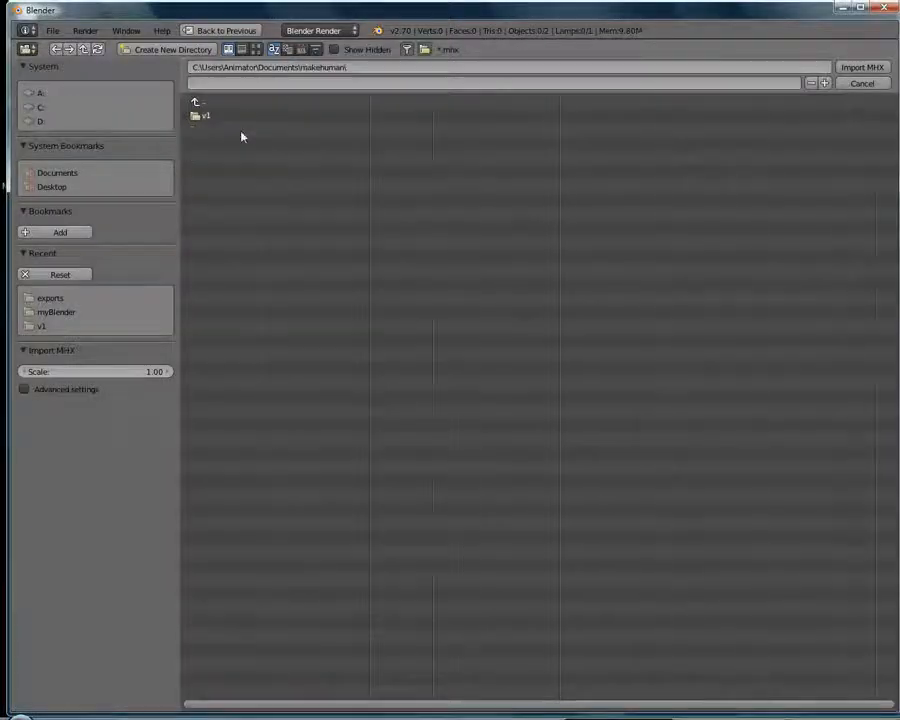
left_click(206, 116)
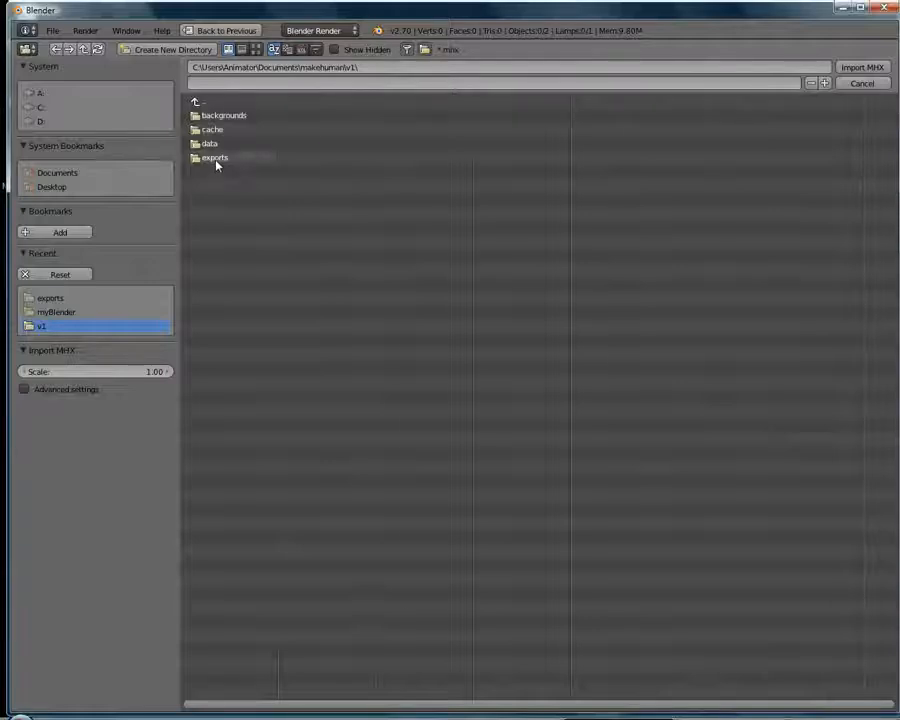
left_click(214, 160)
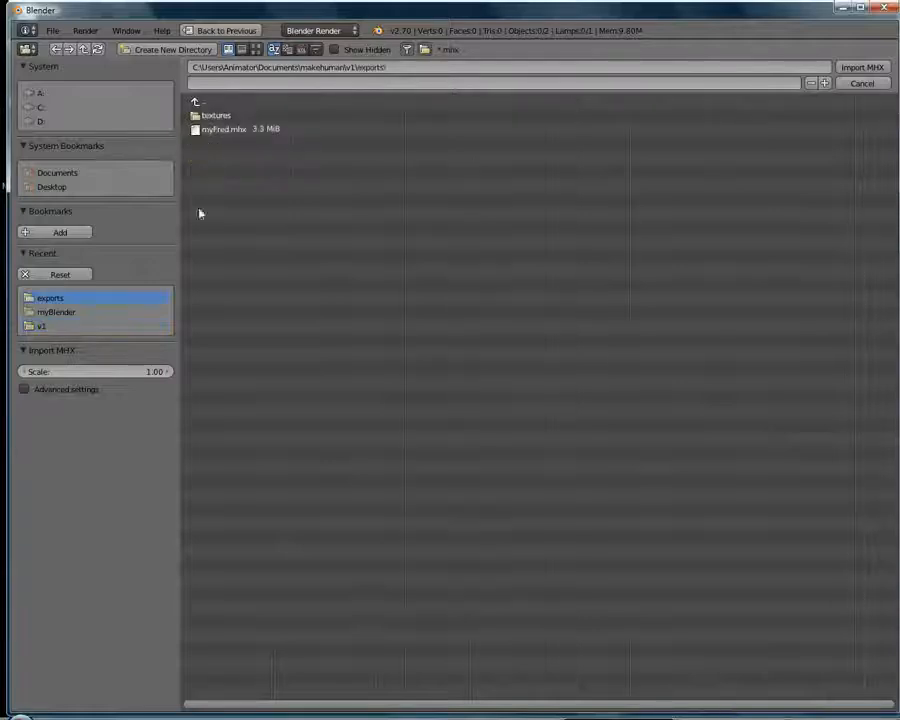
left_click(228, 130)
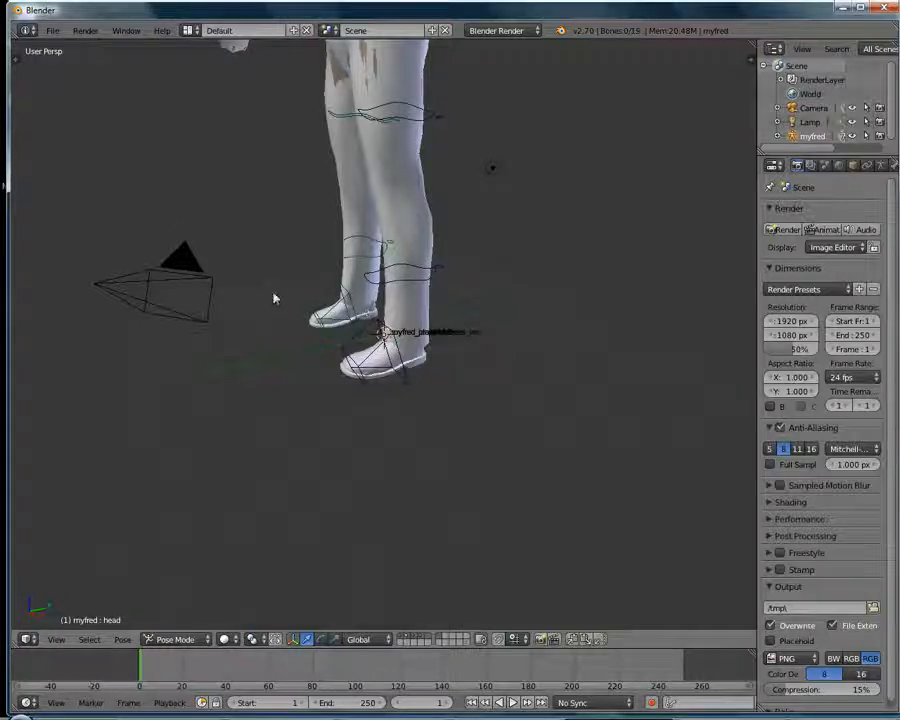
Set the 3D view's material mode to GLSL with Textured Solid enabled and switch the viewport shading to Texture.
scroll(275, 298, "down", 5)
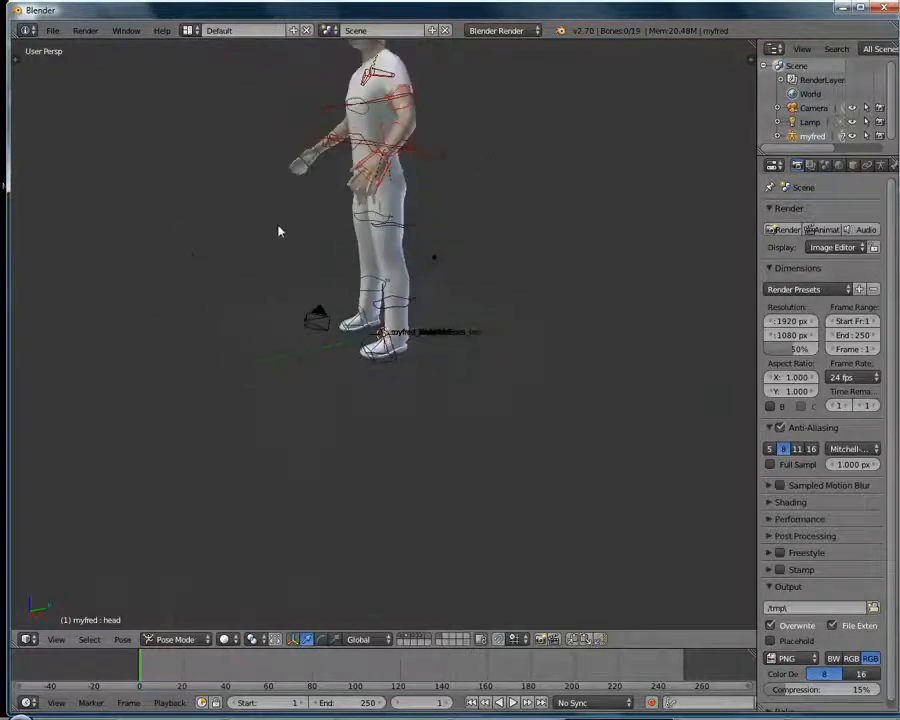
scroll(279, 226, "down", 2)
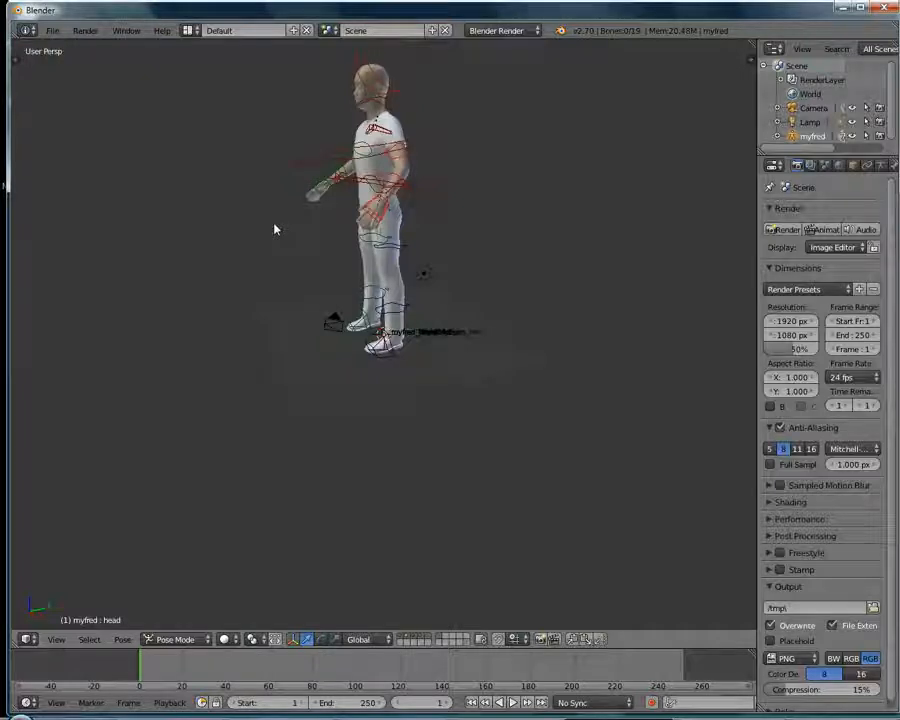
middle_click_drag(275, 229, 397, 287)
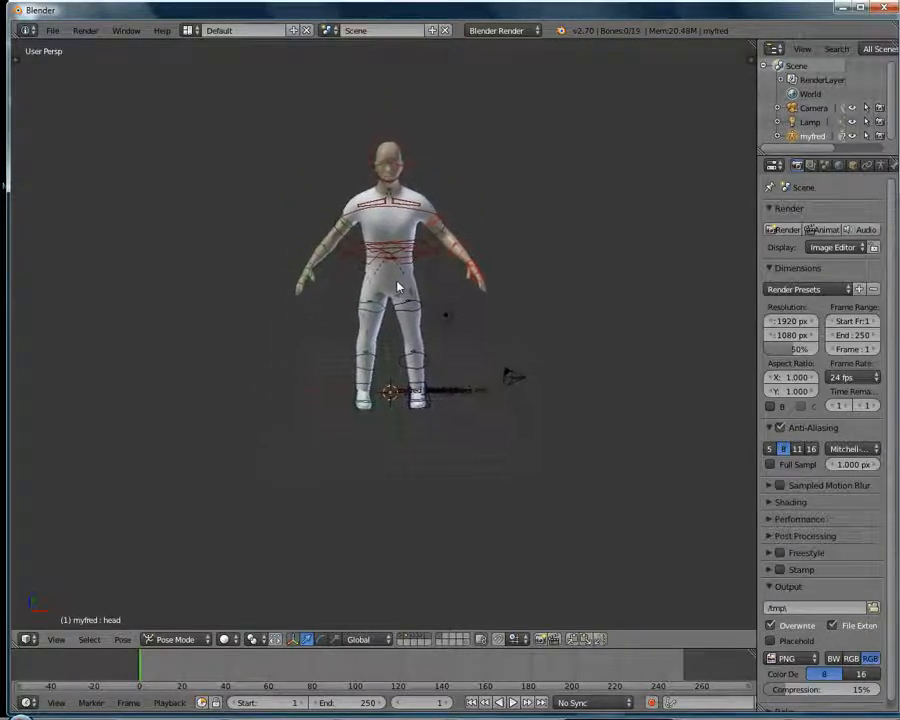
scroll(397, 287, "up", 4)
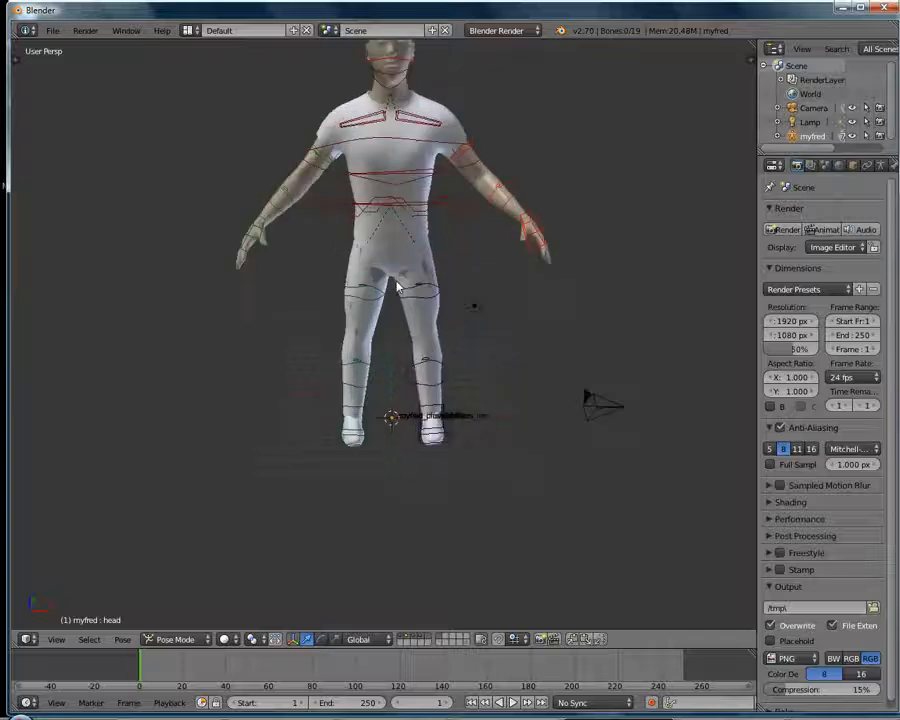
middle_click_drag(397, 287, 389, 328, "shift")
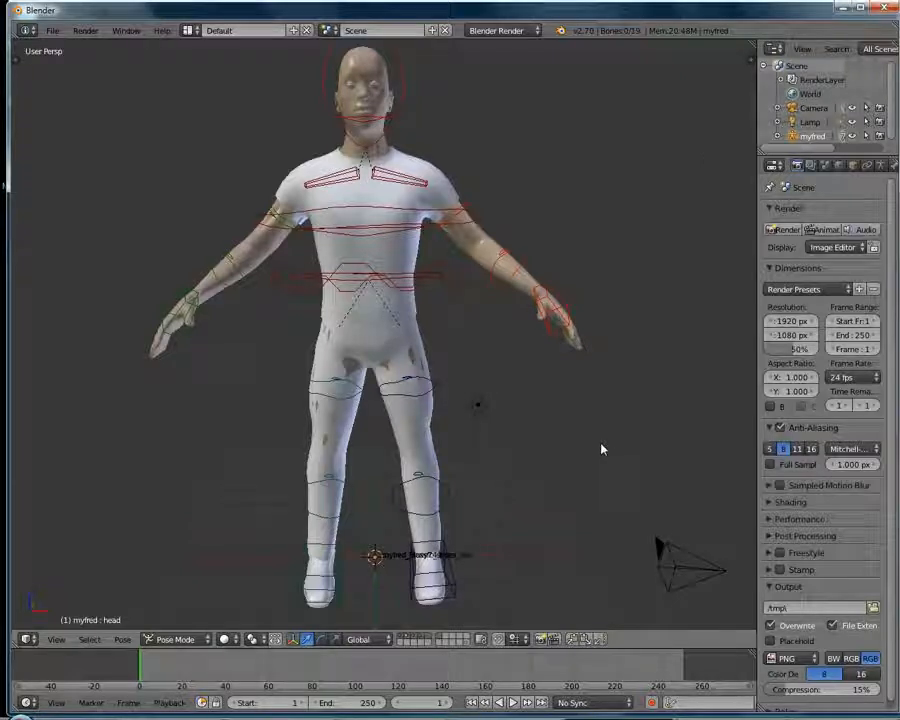
key("n")
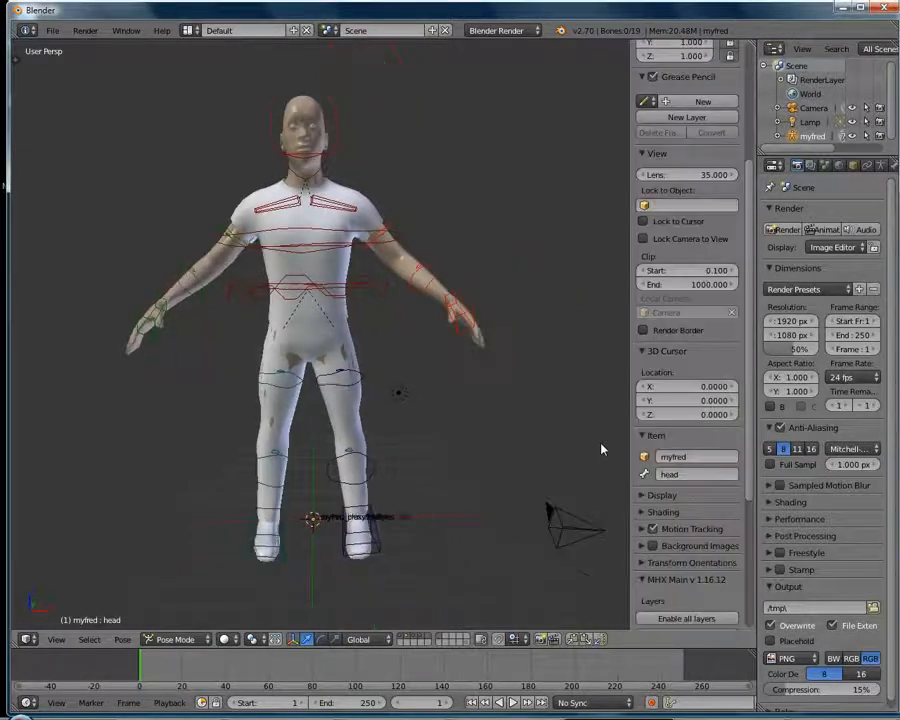
left_click(677, 513)
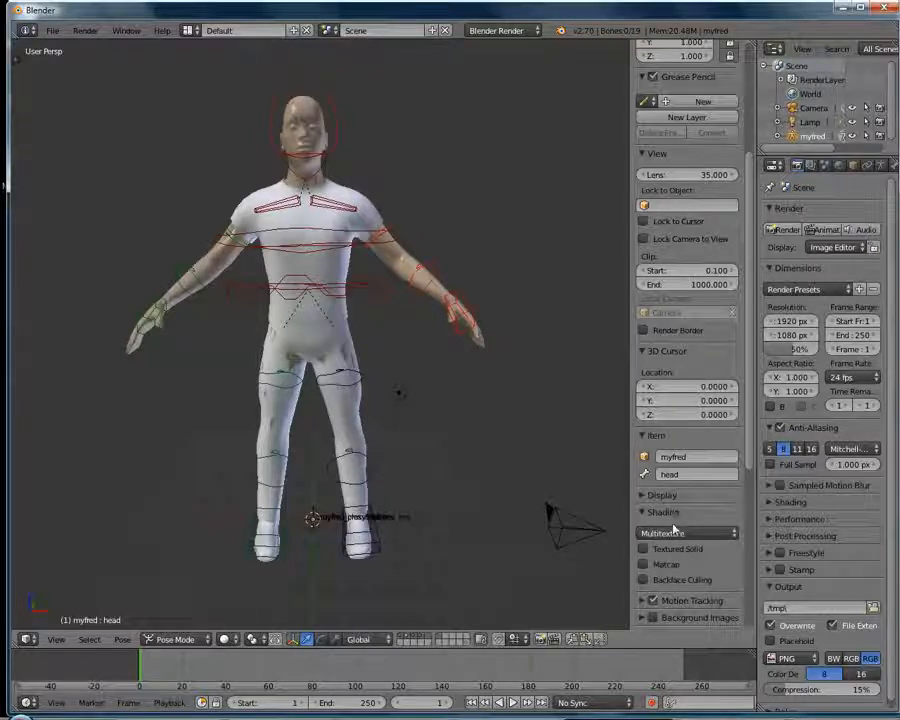
left_click(673, 533)
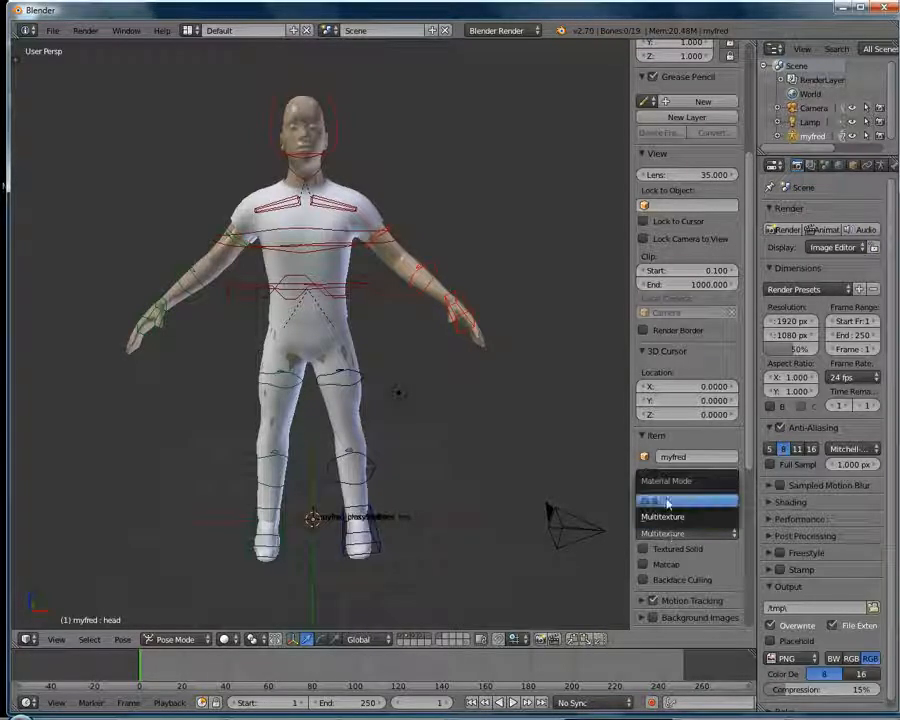
left_click(668, 501)
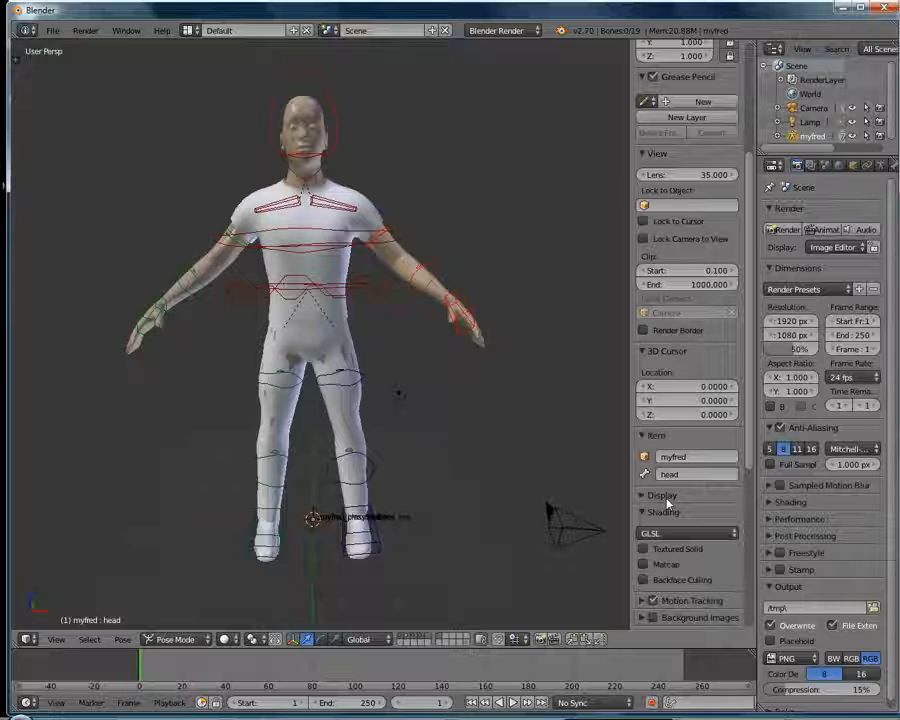
left_click(644, 549)
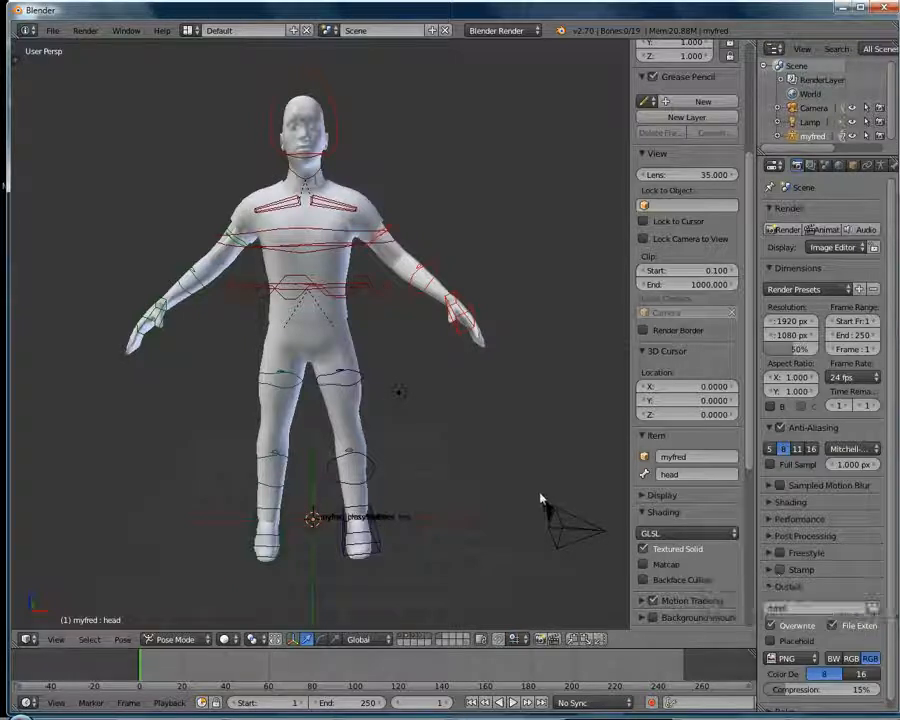
key("n")
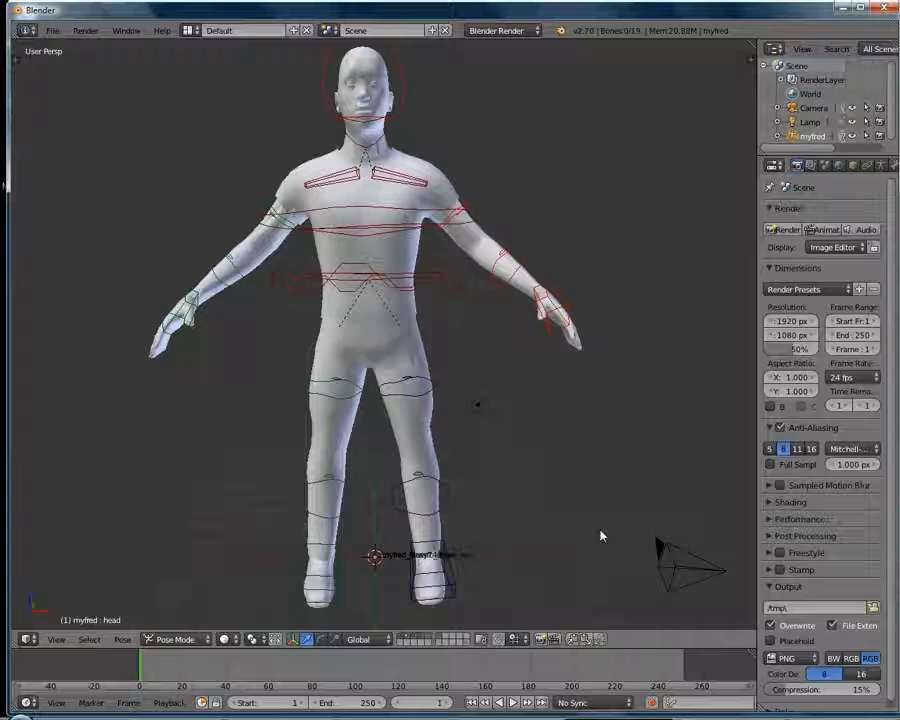
left_click(224, 639)
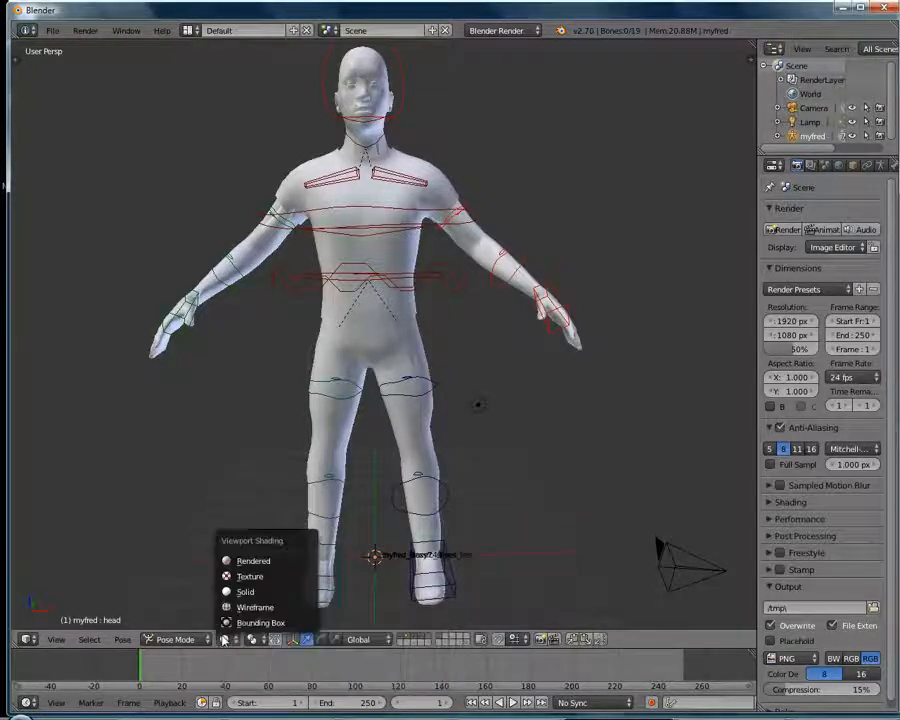
left_click(244, 578)
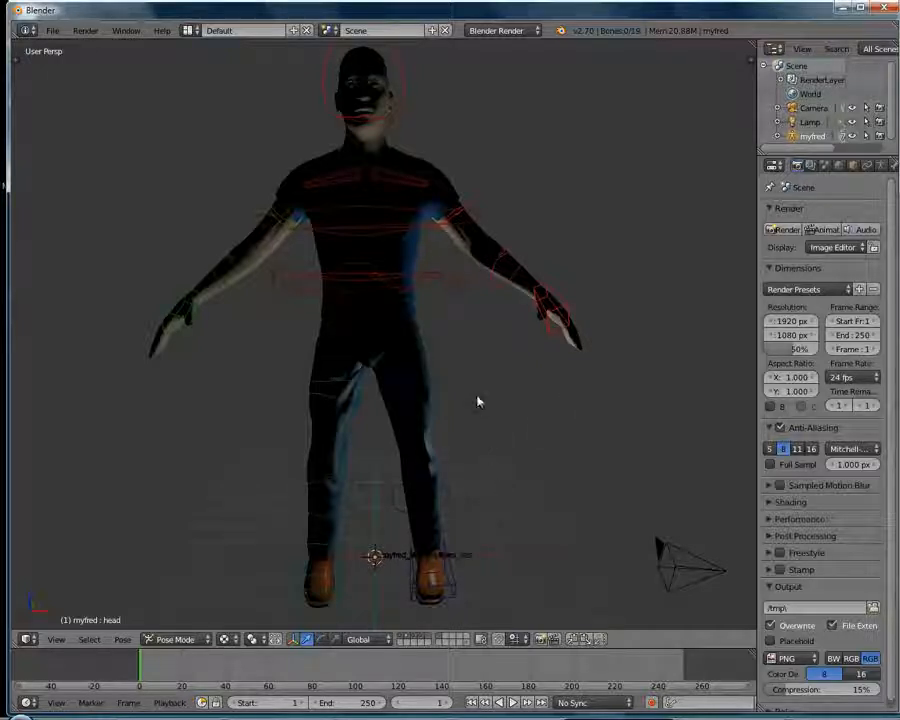
Select the lamp, widen the properties area and change the lamp type to Hemi.
right_click(477, 406)
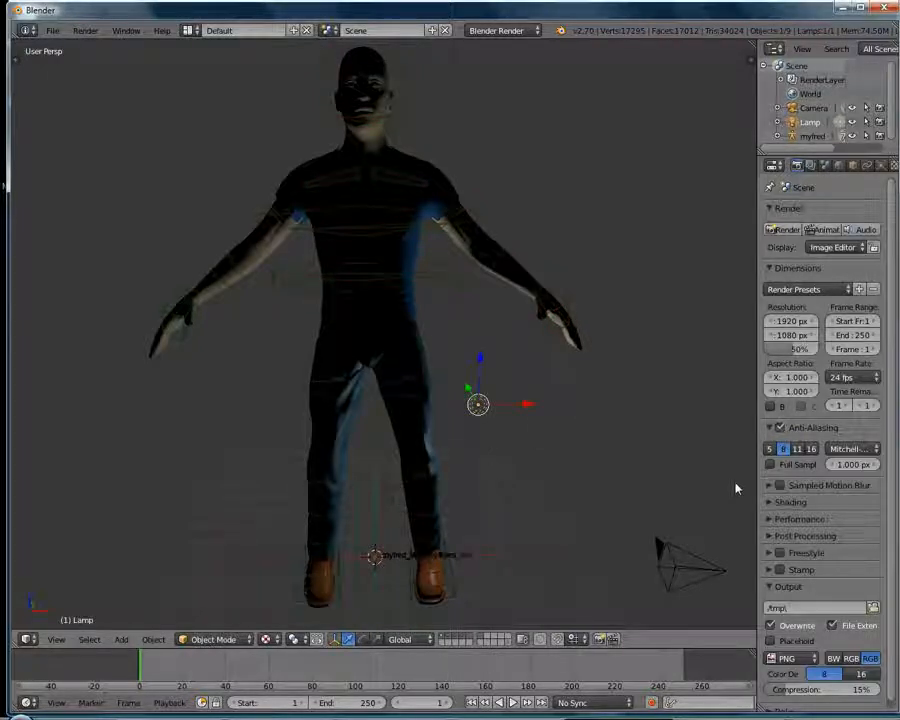
left_click_drag(755, 207, 740, 222)
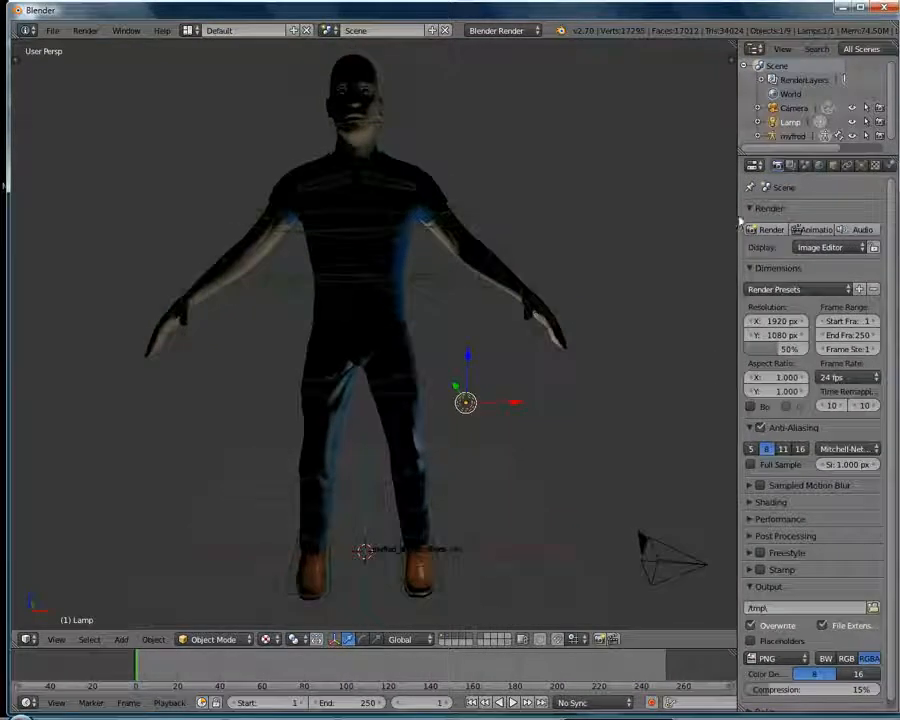
left_click(860, 167)
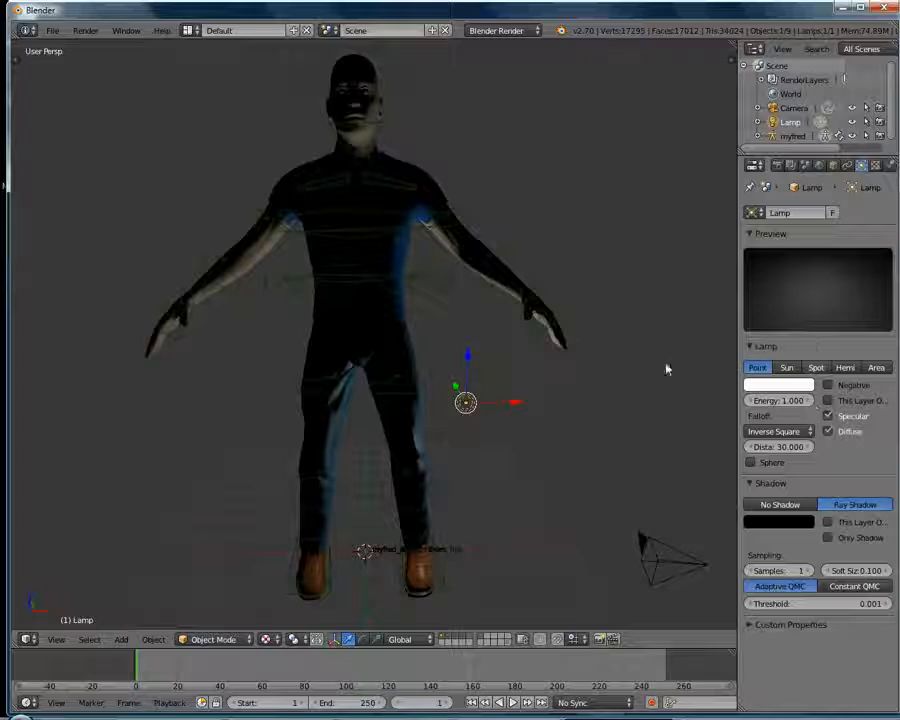
left_click(845, 368)
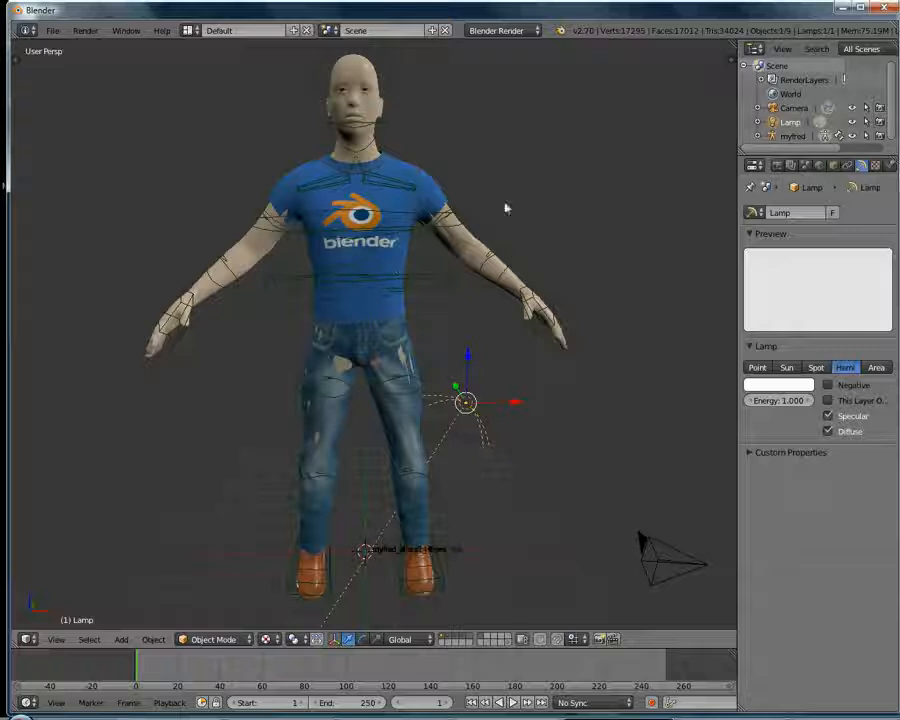
Enlarge the outliner to find the myfred_Tshirt_short mesh under the myfred rig, and add a Shrinkwrap modifier to it.
left_click_drag(847, 155, 847, 216)
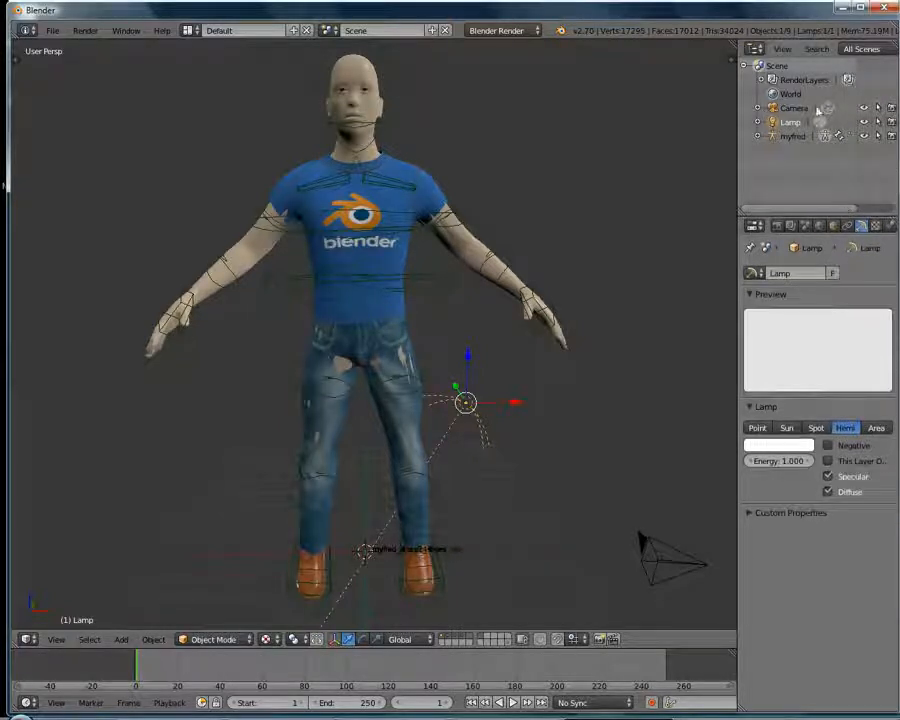
left_click(758, 137)
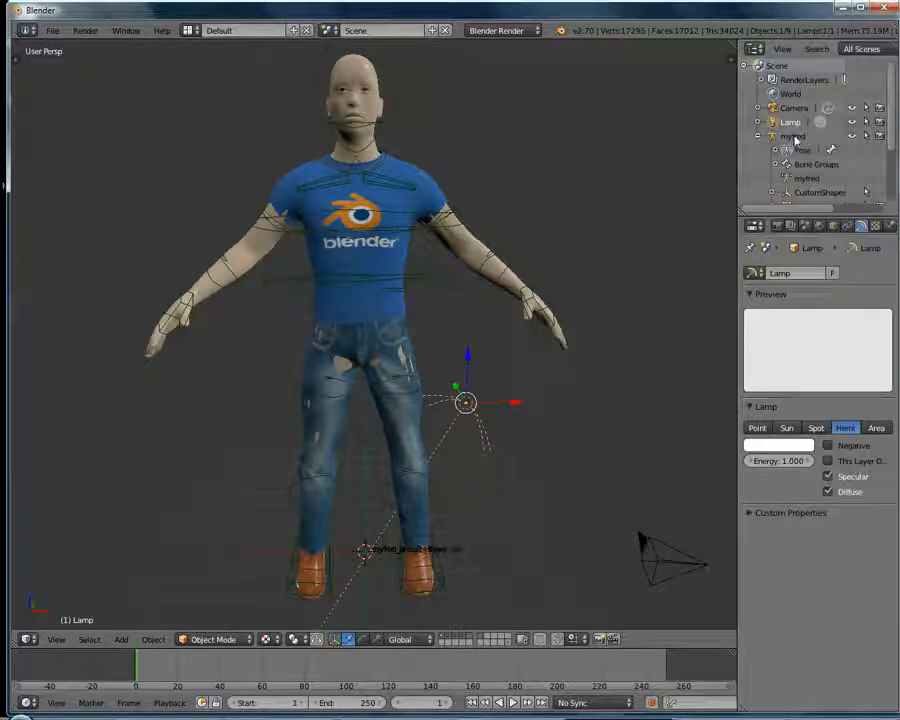
scroll(870, 185, "down", 4)
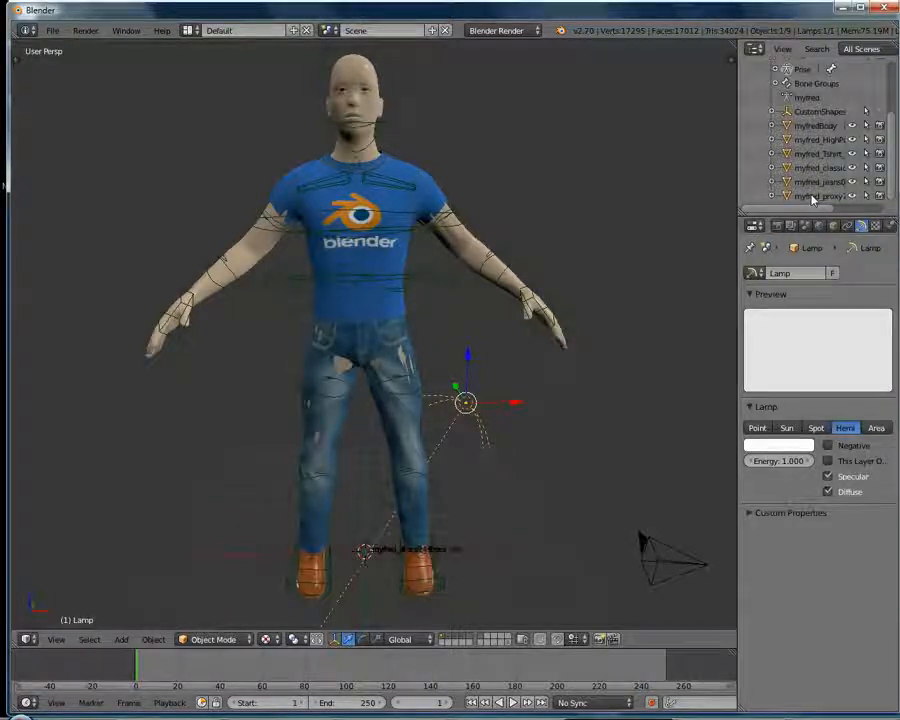
left_click(806, 155)
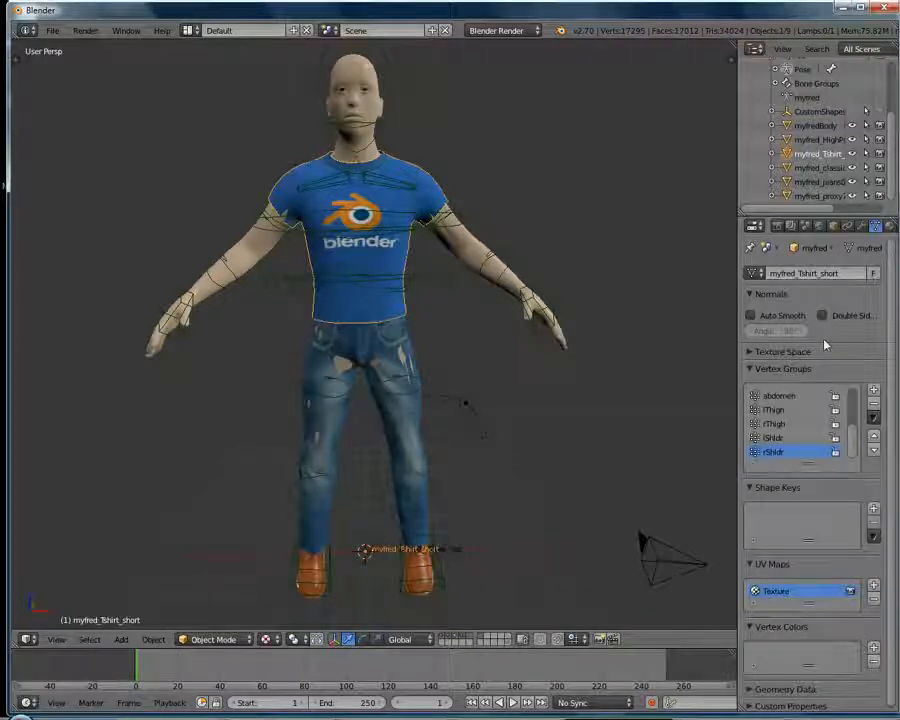
left_click(861, 228)
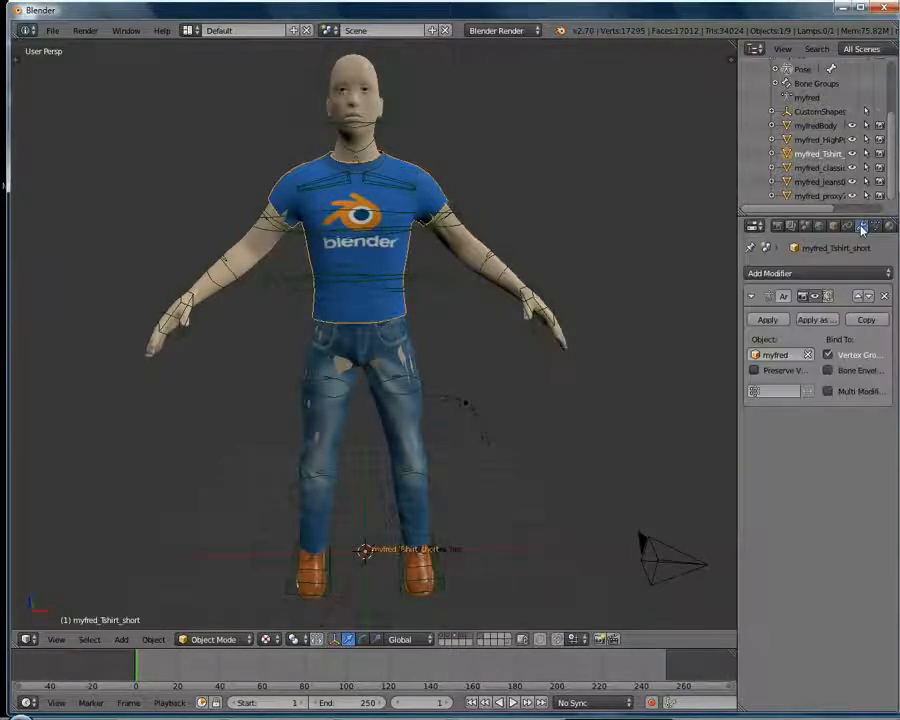
left_click(815, 273)
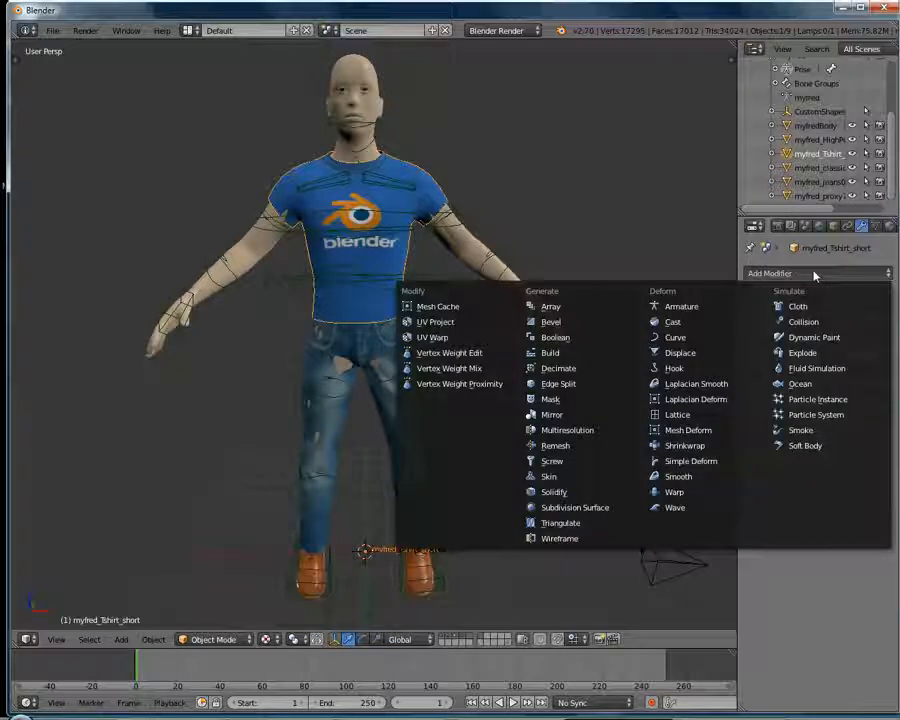
left_click(678, 447)
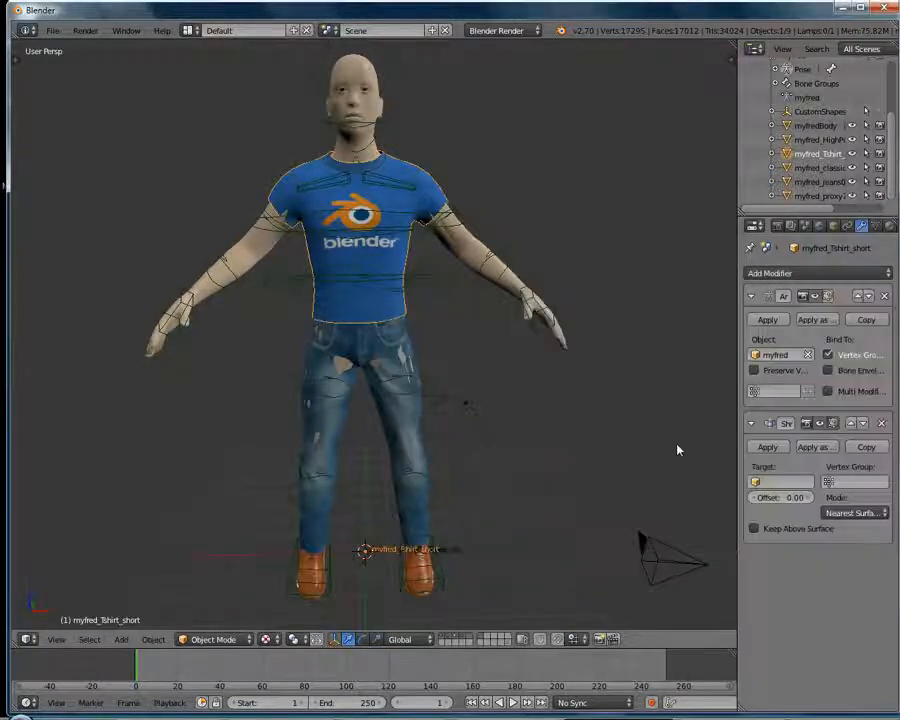
Target the T-shirt's Shrinkwrap modifier at myfredBody and set its offset to 0.17.
left_click(773, 482)
scroll(789, 560, "down", 9)
scroll(789, 560, "down", 10)
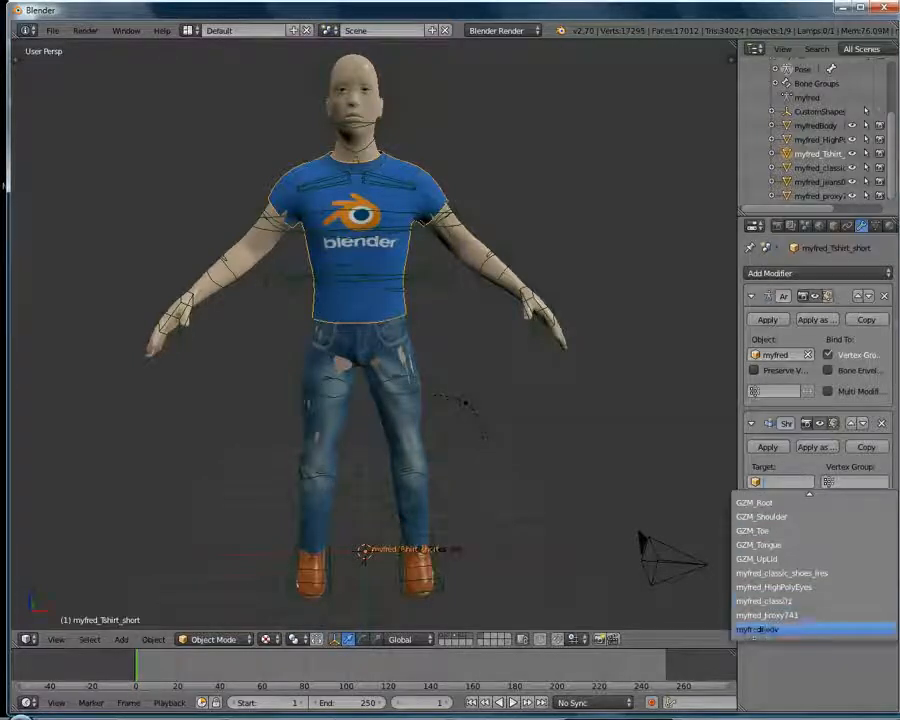
left_click(855, 629)
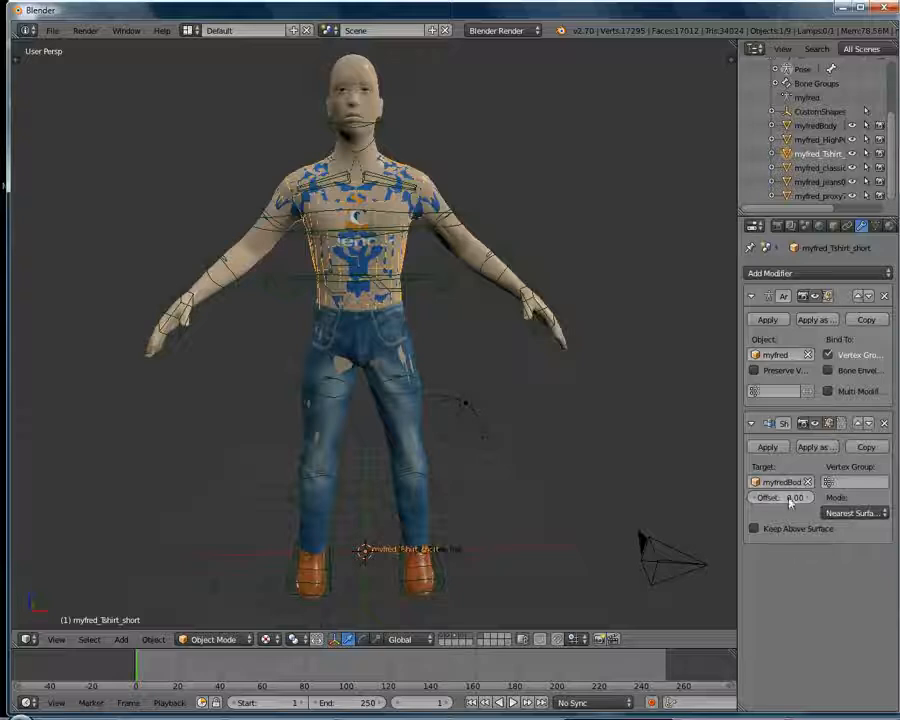
left_click_drag(790, 500, 803, 500)
mouse_move(582, 407)
middle_mouse_down()
mouse_move(301, 392)
mouse_move(534, 430)
mouse_move(583, 414)
middle_mouse_up()
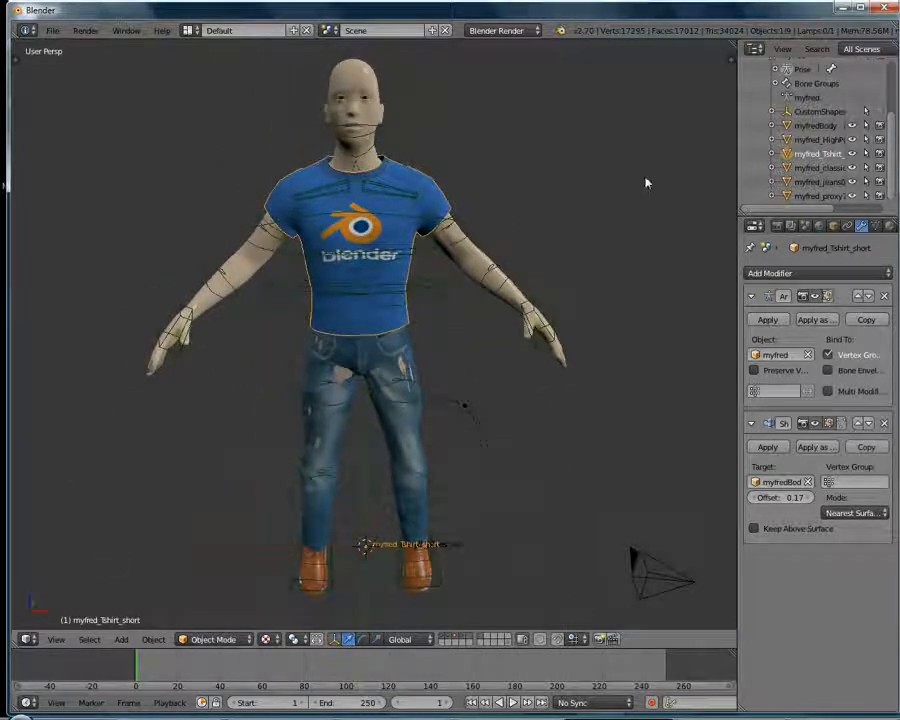
Add a Shrinkwrap modifier to myfred_jeans01 targeting myfredBody, with an offset of 0.21.
left_click(812, 182)
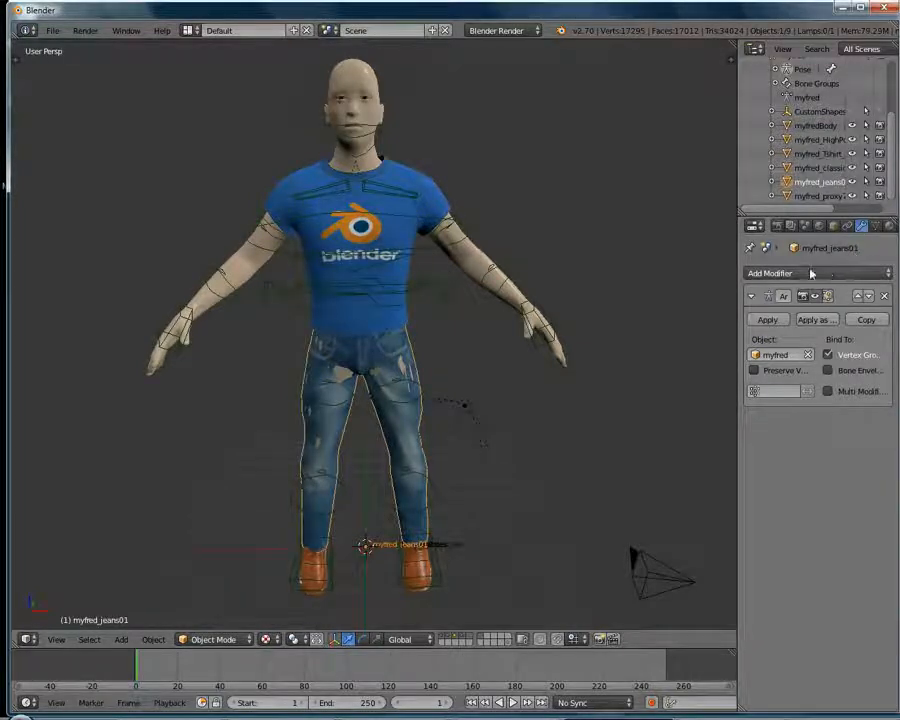
left_click(811, 273)
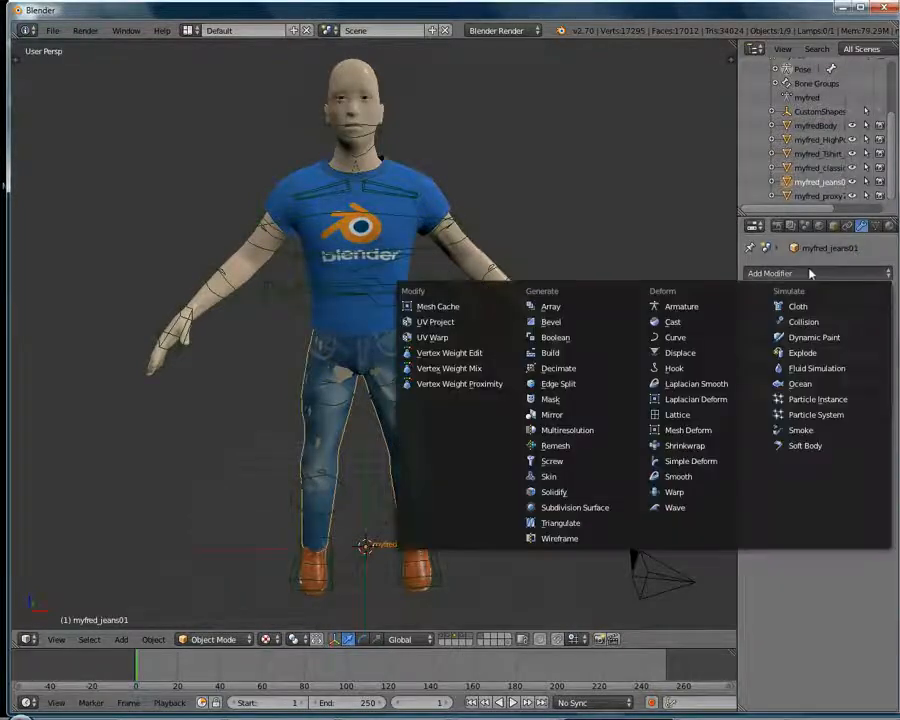
left_click(678, 446)
left_click(783, 482)
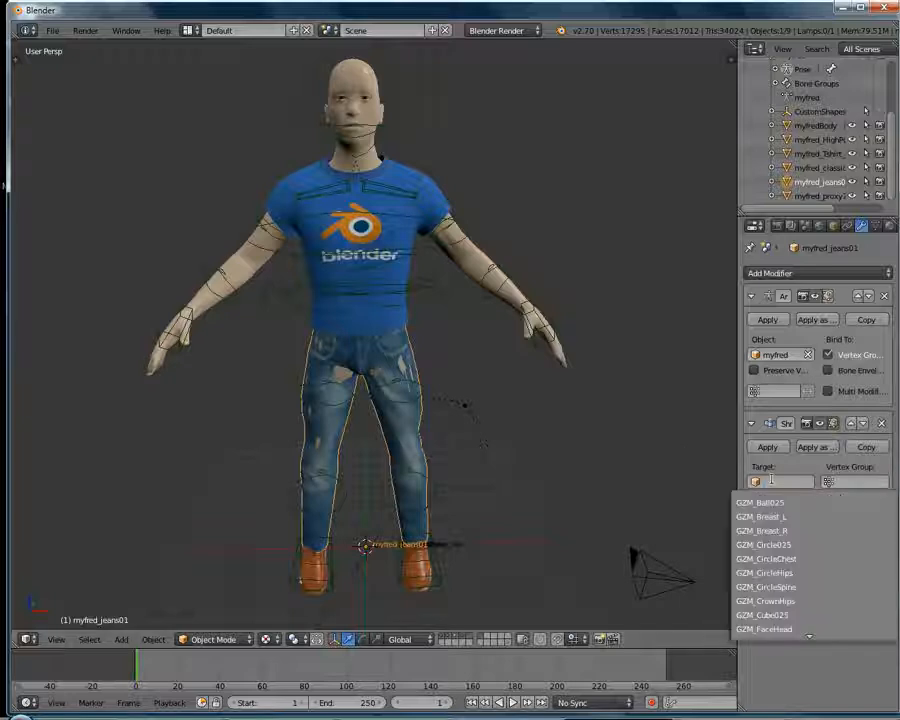
scroll(785, 620, "down", 20)
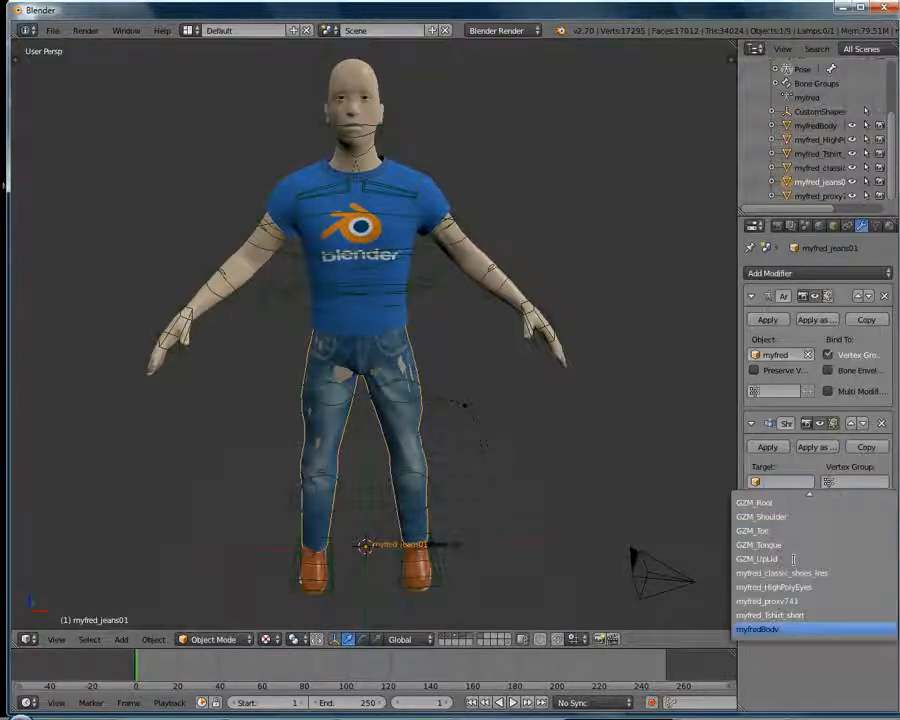
left_click(773, 629)
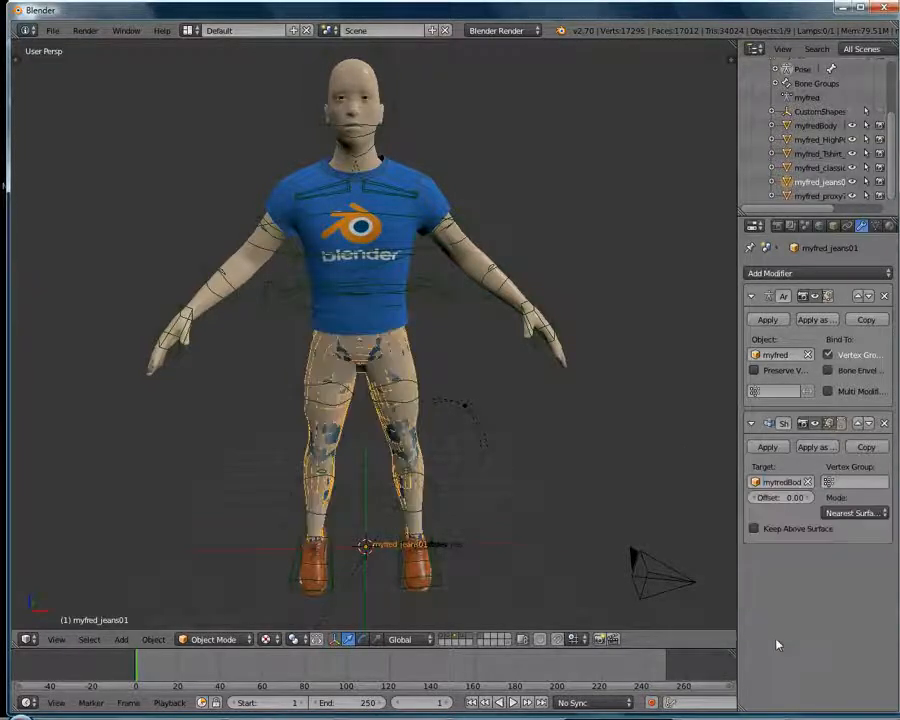
left_click_drag(760, 499, 781, 499)
mouse_move(617, 476)
middle_mouse_down()
mouse_move(283, 452)
mouse_move(394, 454)
mouse_move(526, 482)
mouse_move(603, 468)
middle_mouse_up()
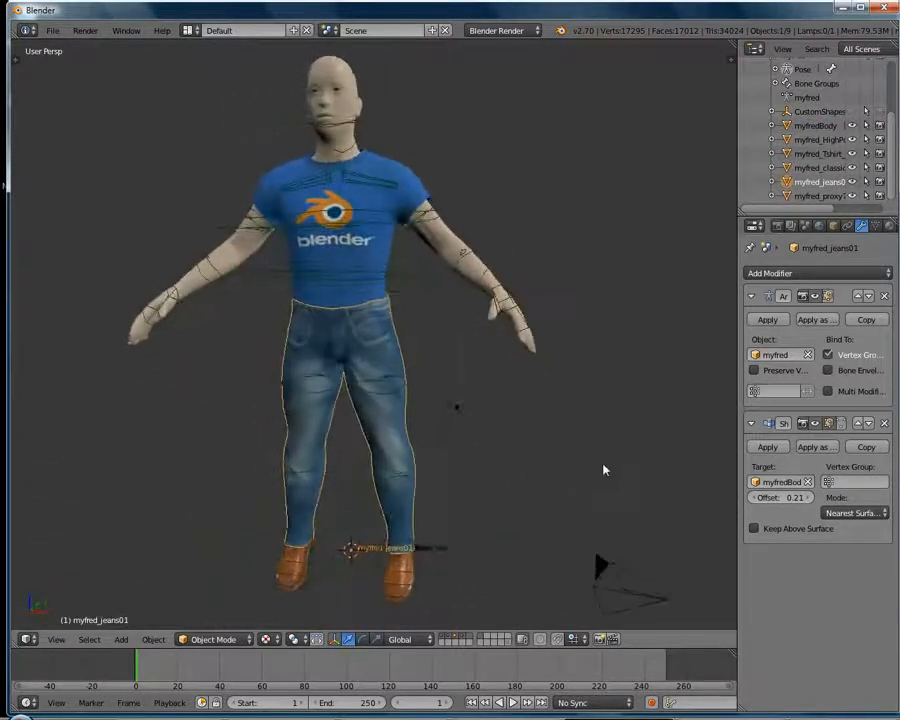
mouse_move(633, 438)
middle_mouse_down()
mouse_move(630, 421)
mouse_move(623, 431)
middle_mouse_up()
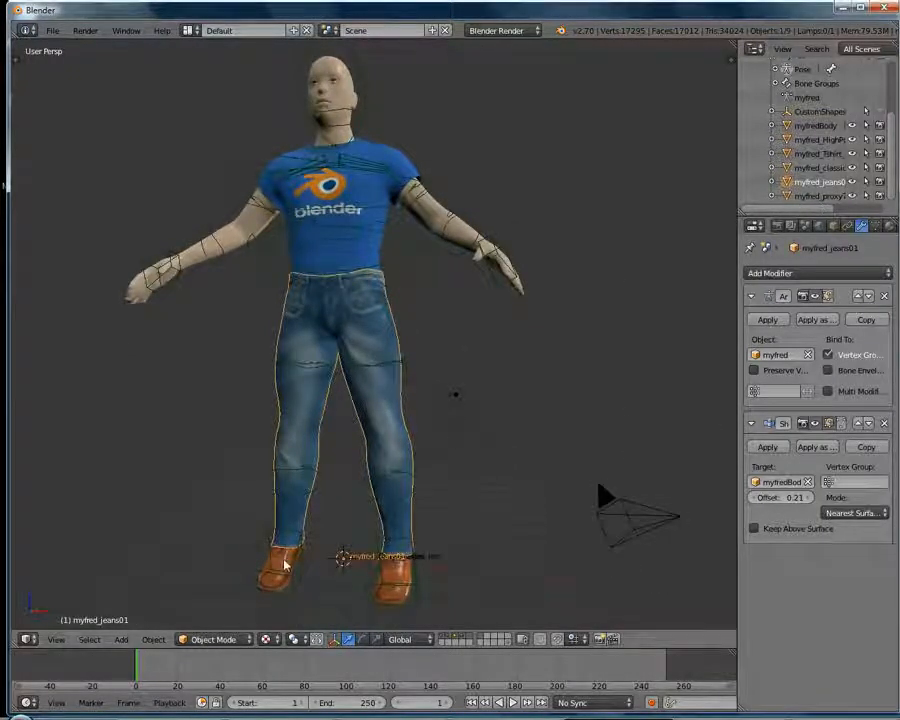
Add a Shrinkwrap modifier to myfred_classic_shoes_lres targeting myfredBody, with an offset of 0.17.
left_click(810, 168)
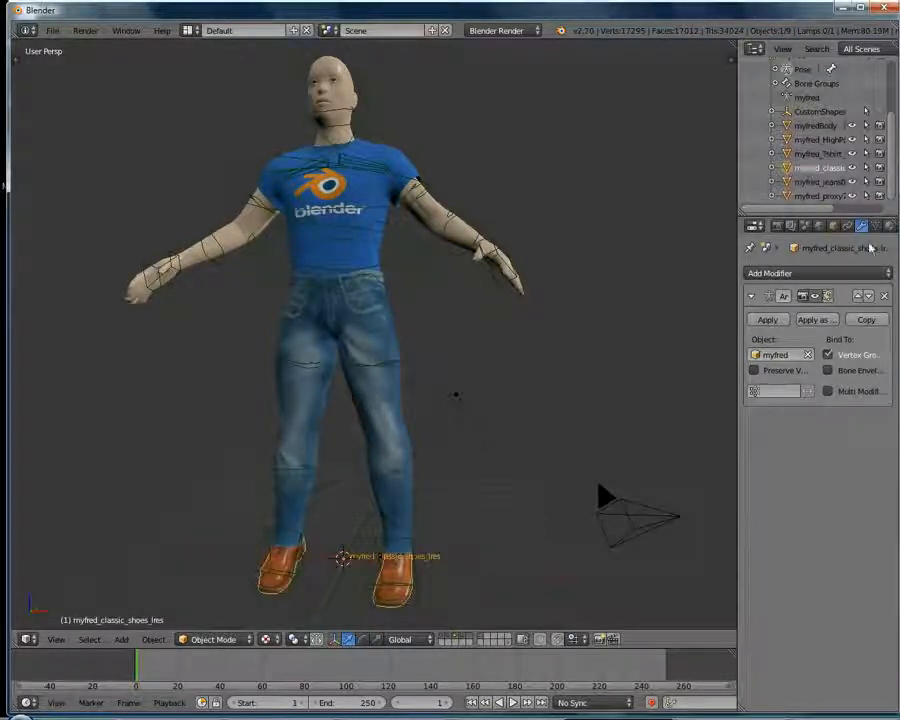
left_click(798, 275)
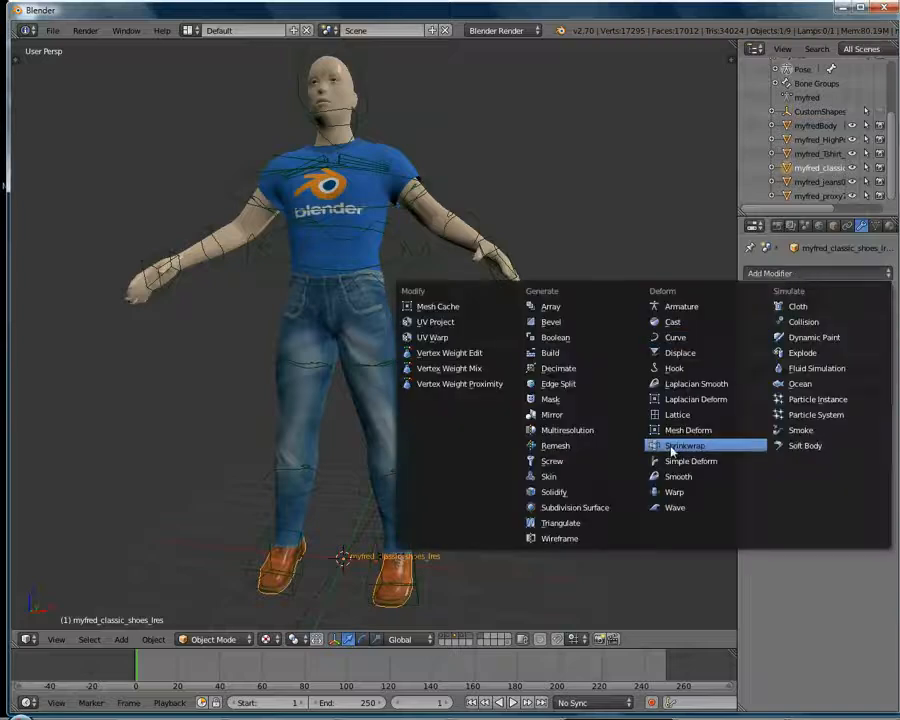
left_click(683, 386)
left_click(769, 487)
scroll(806, 578, "down", 12)
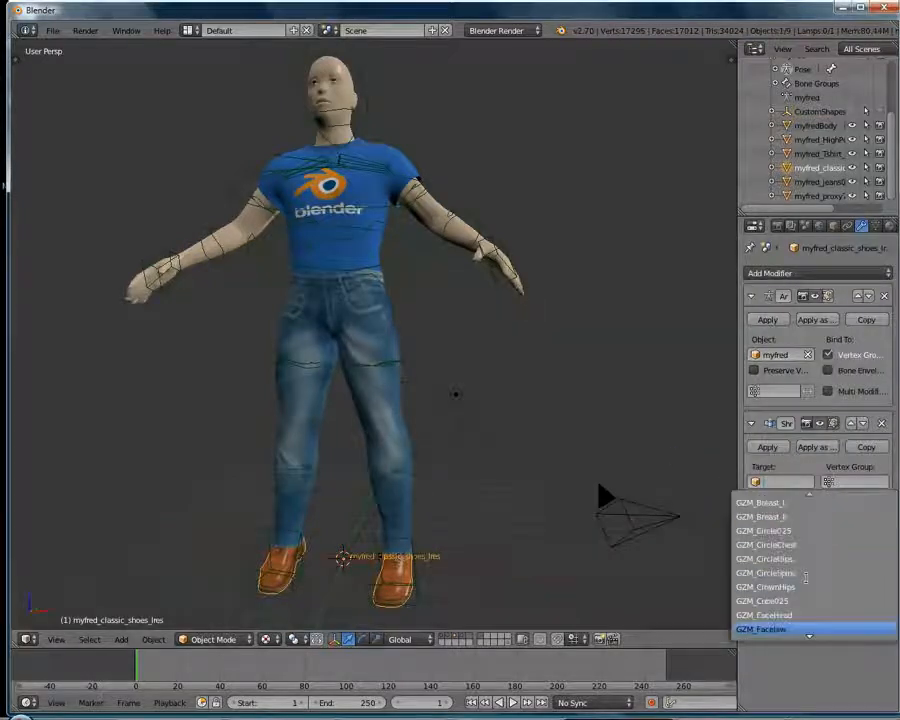
scroll(806, 578, "down", 3)
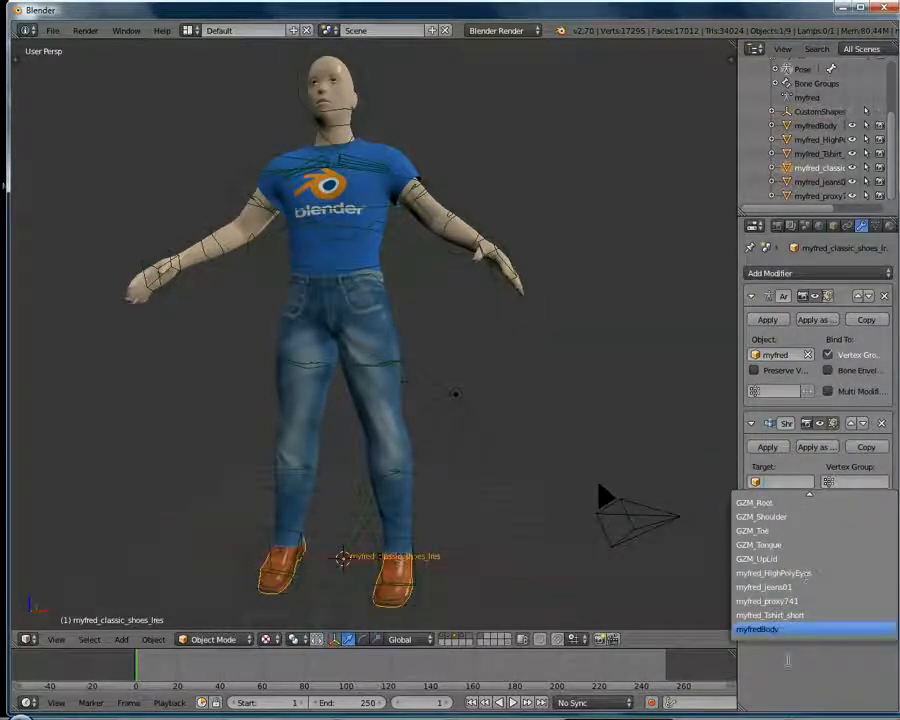
left_click(793, 630)
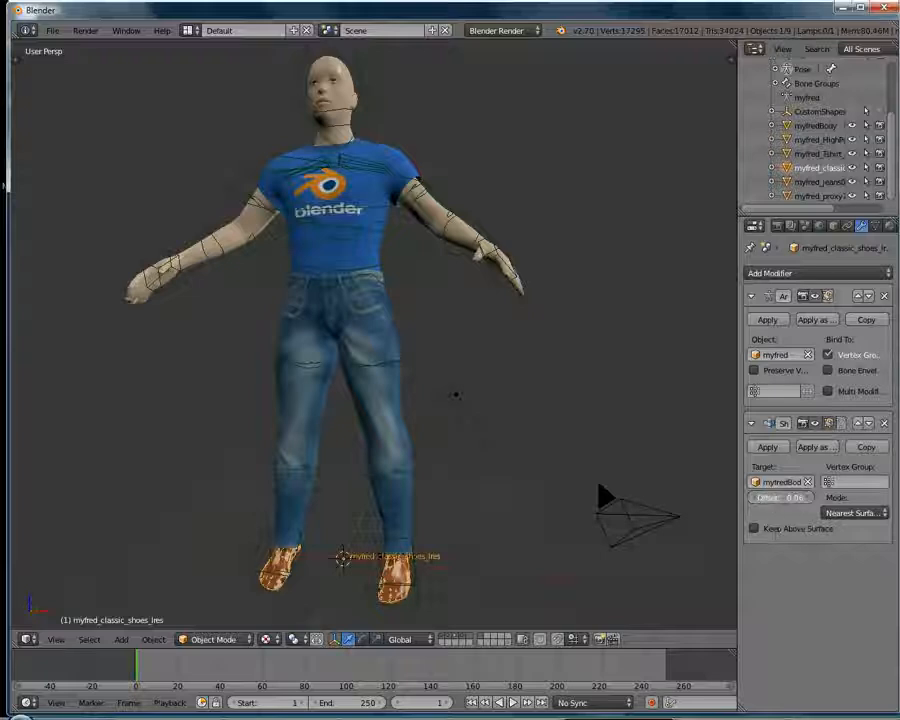
mouse_move(781, 498)
left_mouse_down()
mouse_move(806, 498)
mouse_move(795, 498)
left_mouse_up()
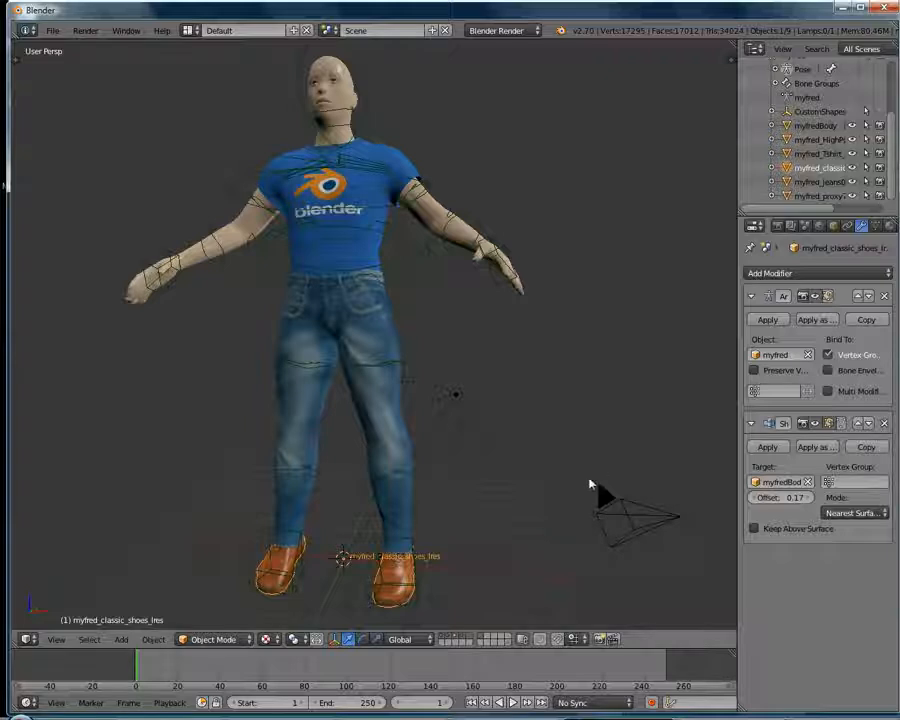
middle_click_drag(531, 530, 550, 557)
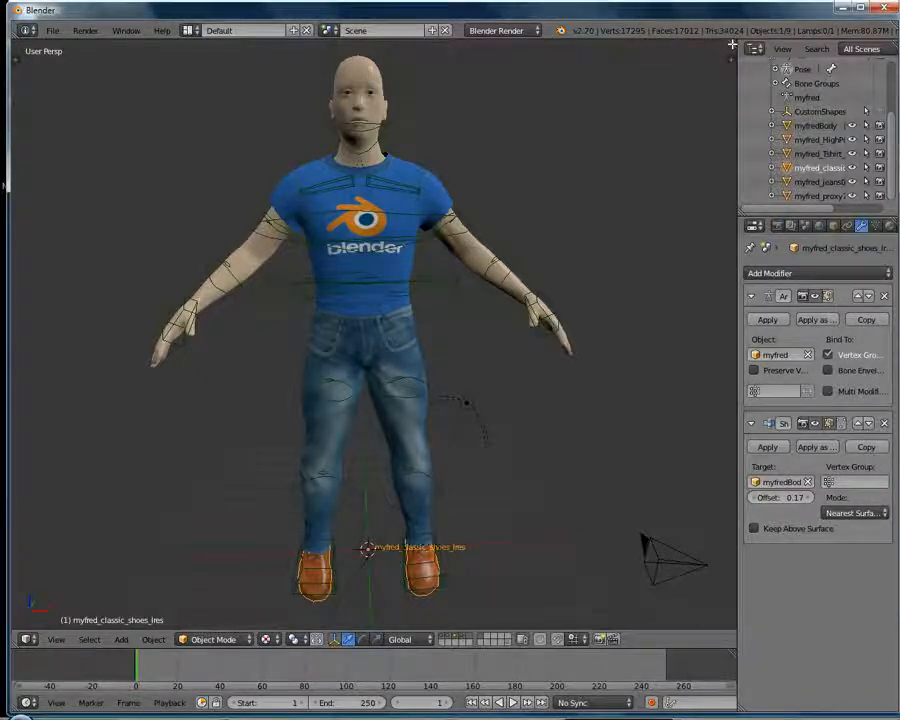
Split the 3D view into two side-by-side areas and turn the one farther from the outliner into a UV/Image Editor.
left_click_drag(733, 45, 706, 46)
left_click_drag(630, 57, 388, 82)
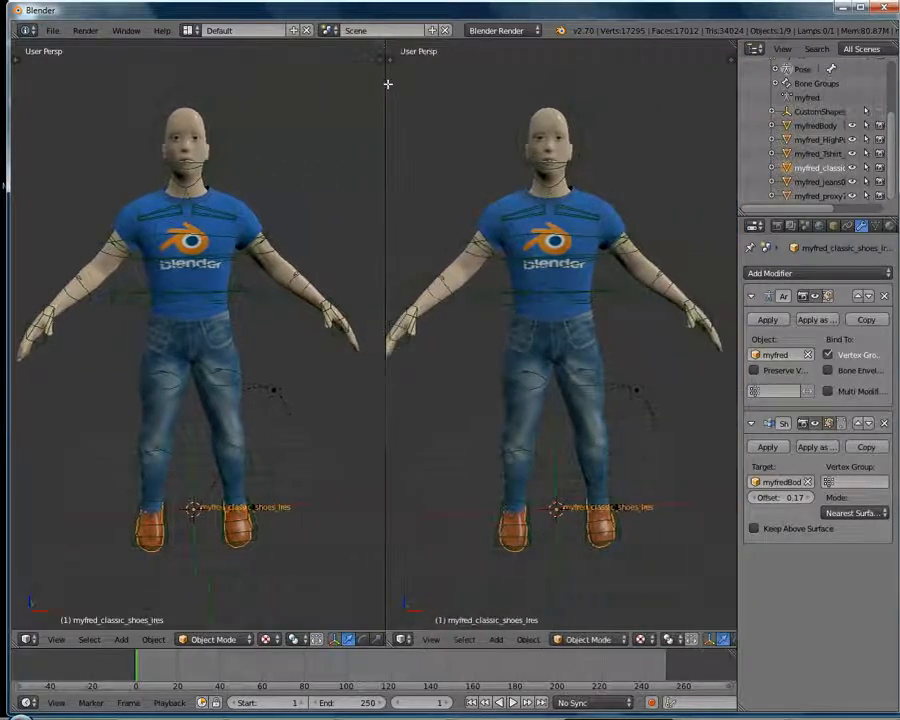
left_click(27, 639)
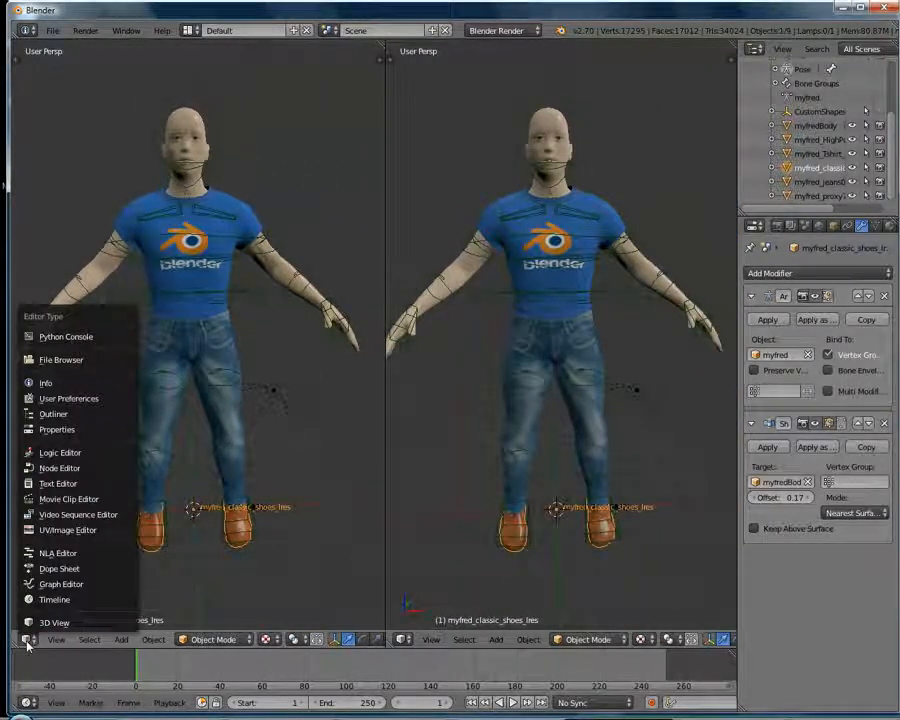
left_click(44, 533)
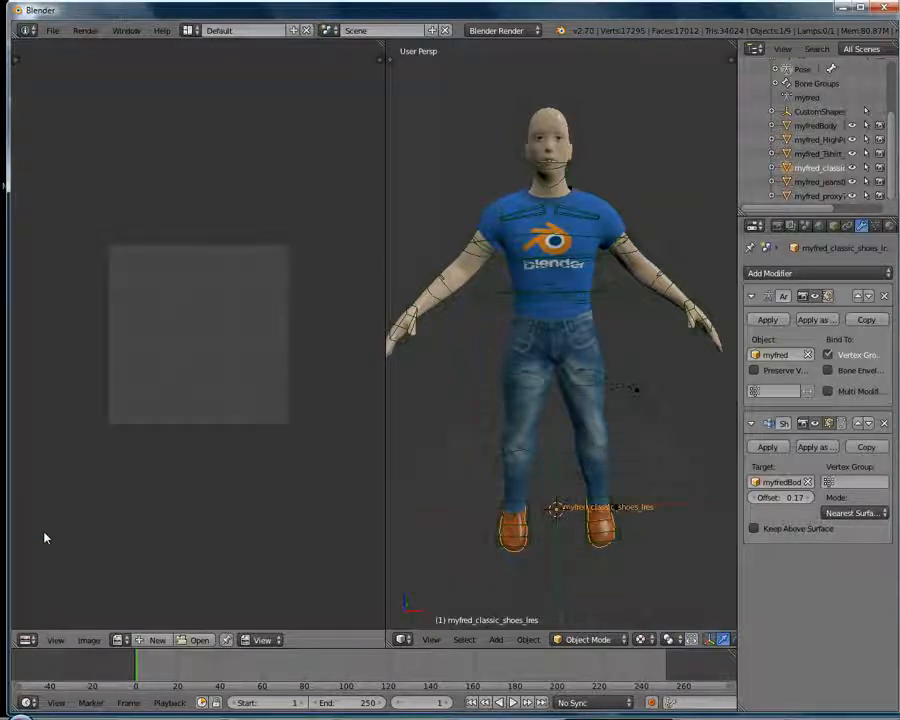
Select the myfred_proxy741 mesh and enter Edit Mode to display its UV layout.
left_click(812, 198)
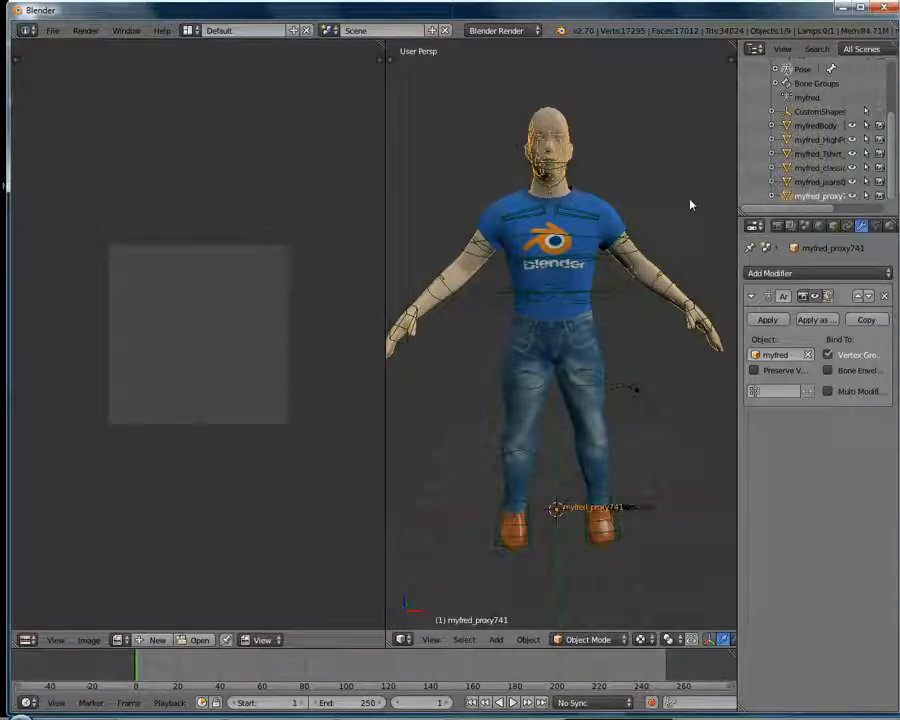
key("Tab")
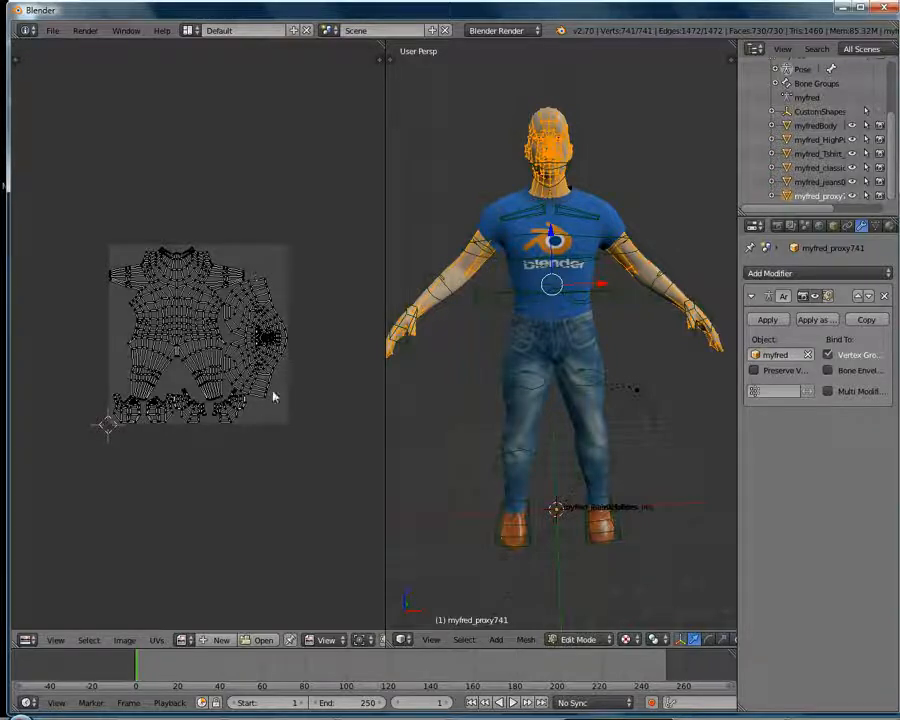
scroll(245, 370, "up", 3)
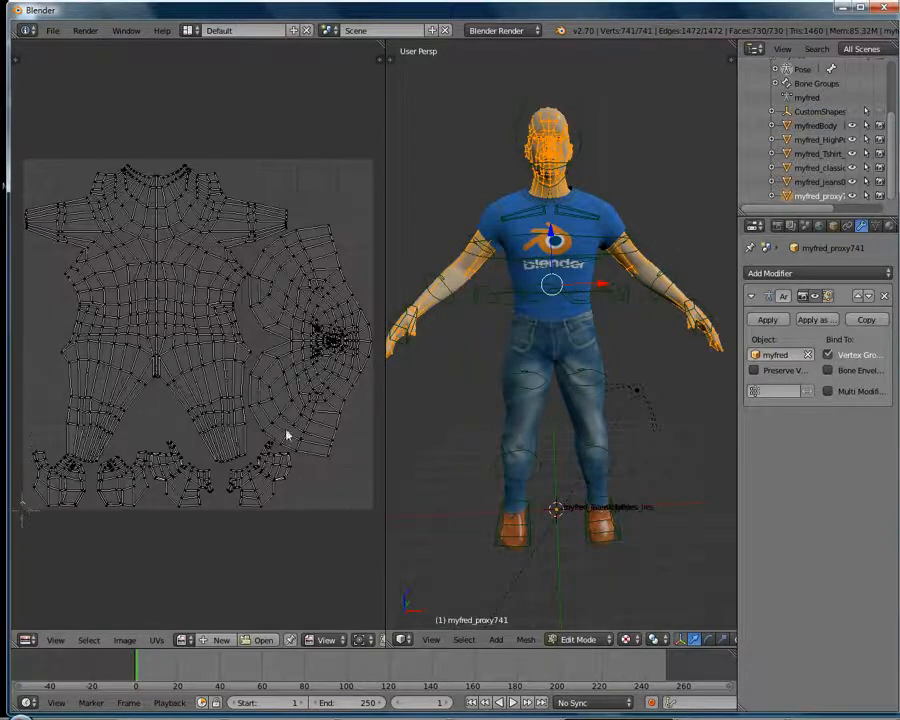
Create a new blank image named texture with 32 bit Float enabled for the proxy mesh's UV layout.
left_click(218, 643)
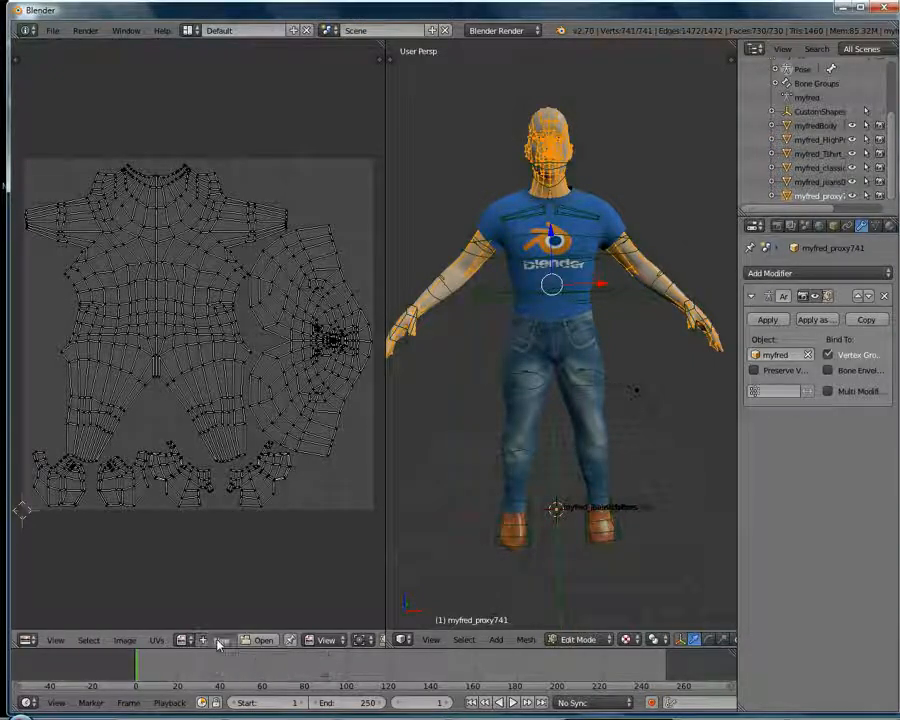
left_click(261, 574)
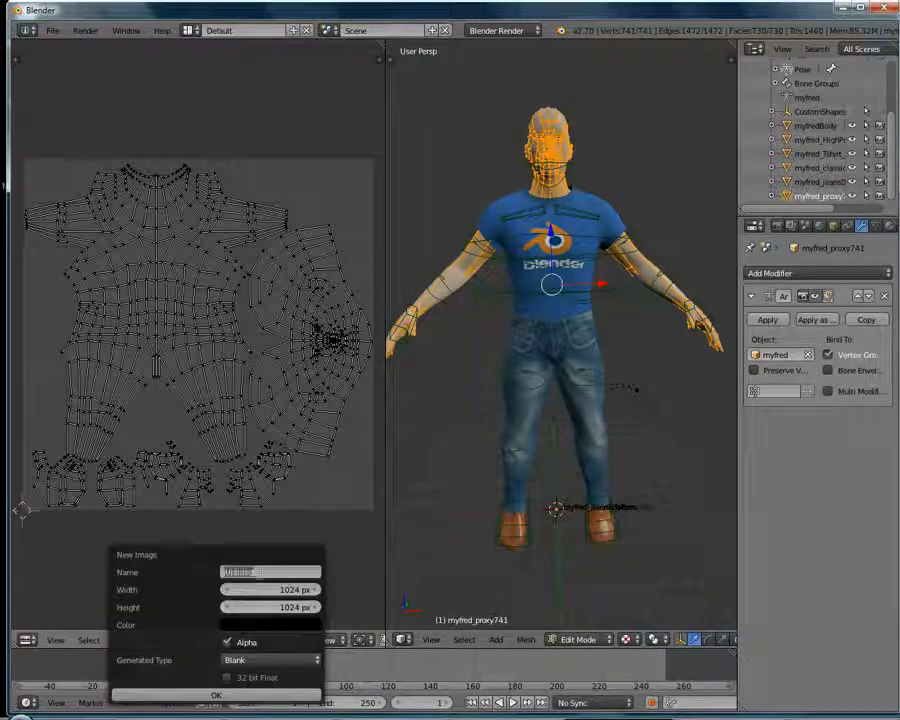
key("BackSpace")
type("texture")
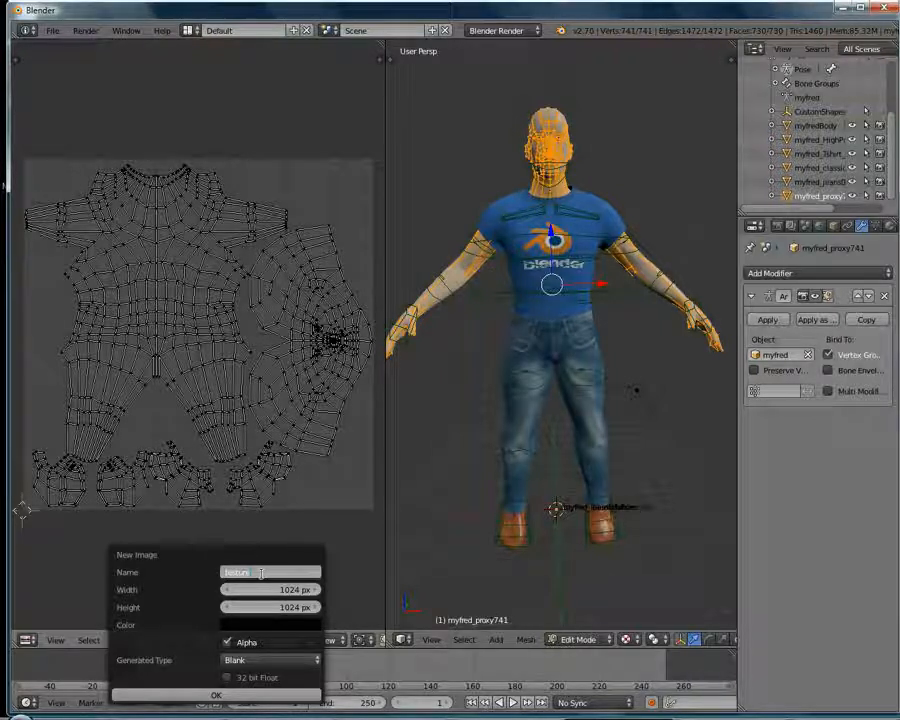
key("BackSpace")
key("BackSpace")
key("BackSpace")
key("BackSpace")
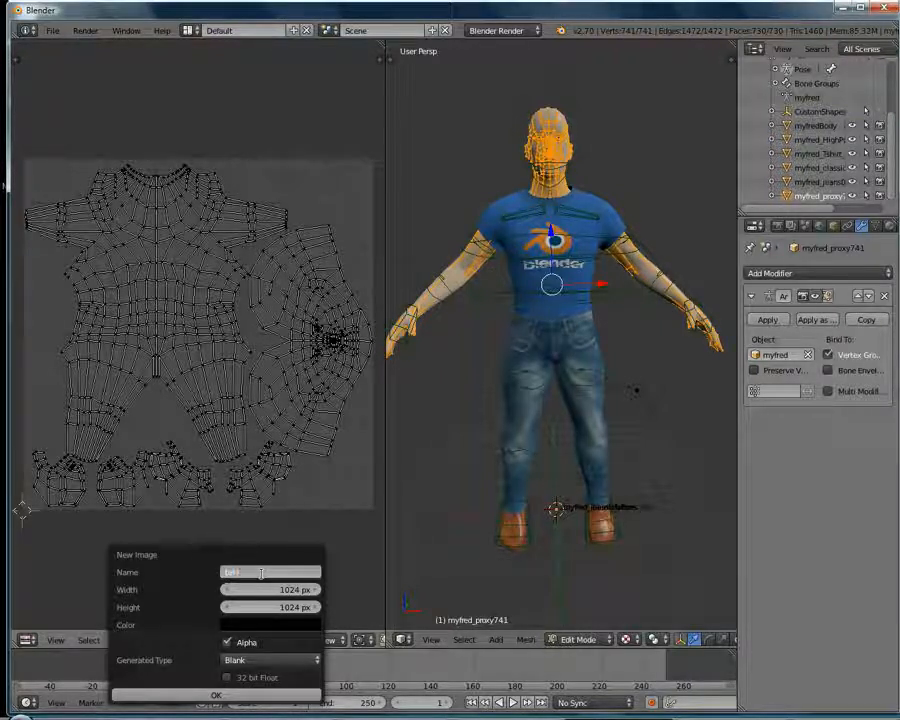
type("xture")
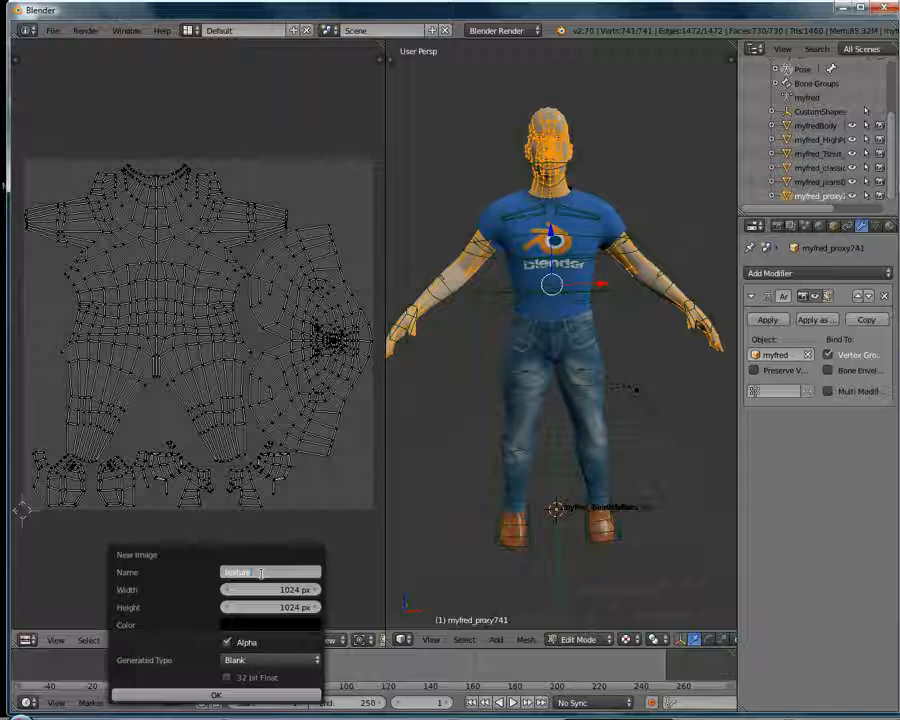
left_click(227, 679)
left_click(227, 678)
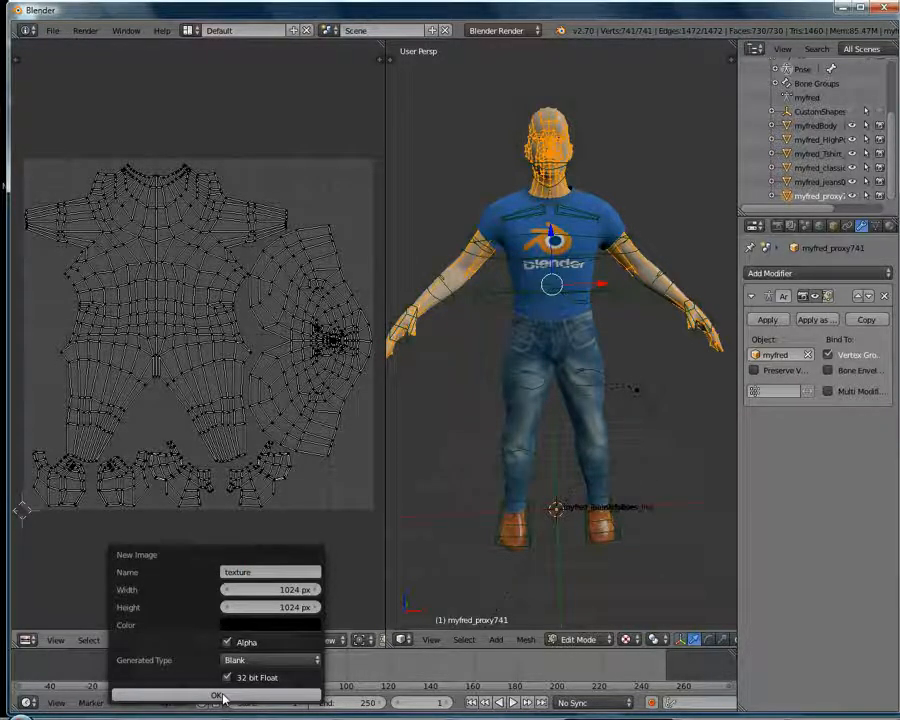
left_click(223, 697)
scroll(191, 430, "down", 5)
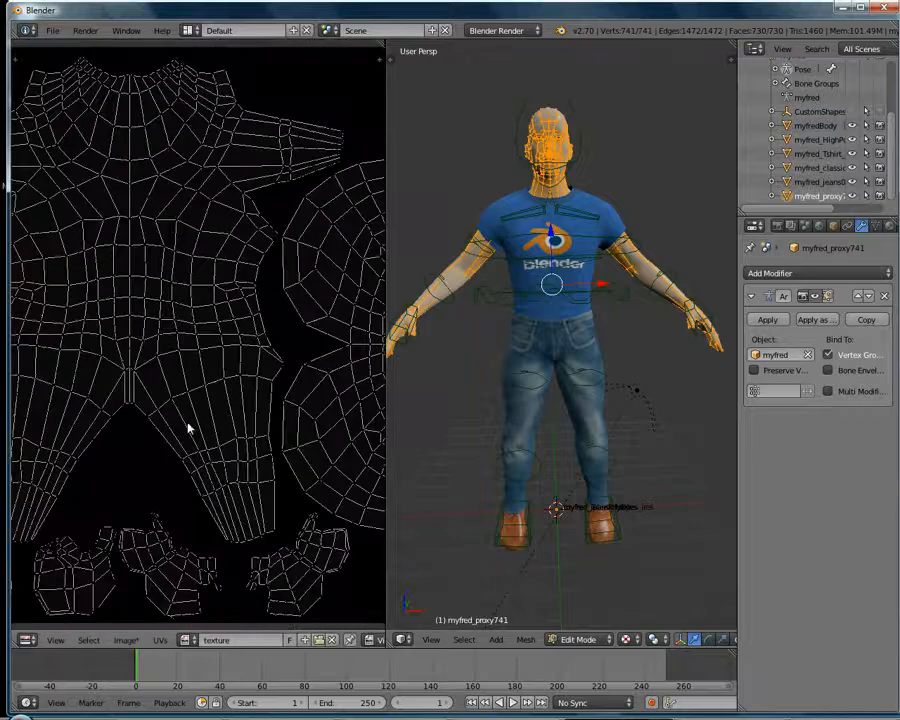
scroll(188, 428, "up", 1)
scroll(188, 428, "down", 1)
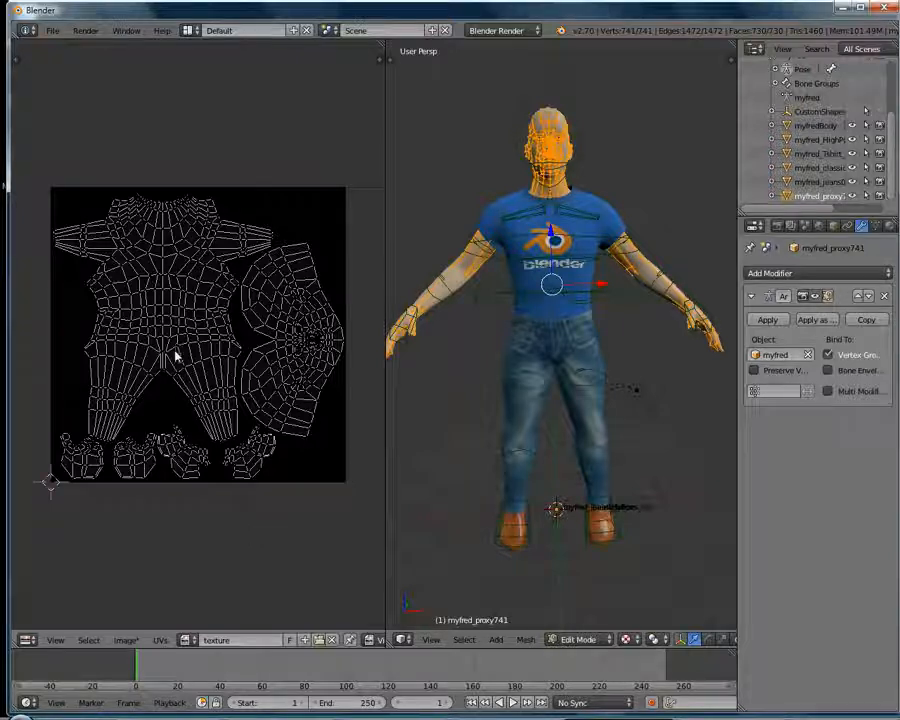
Select myfredBody, the eyes, T-shirt, shoes and jeans meshes together with myfred_proxy741 as the active object, and enter Edit Mode.
left_click(815, 127)
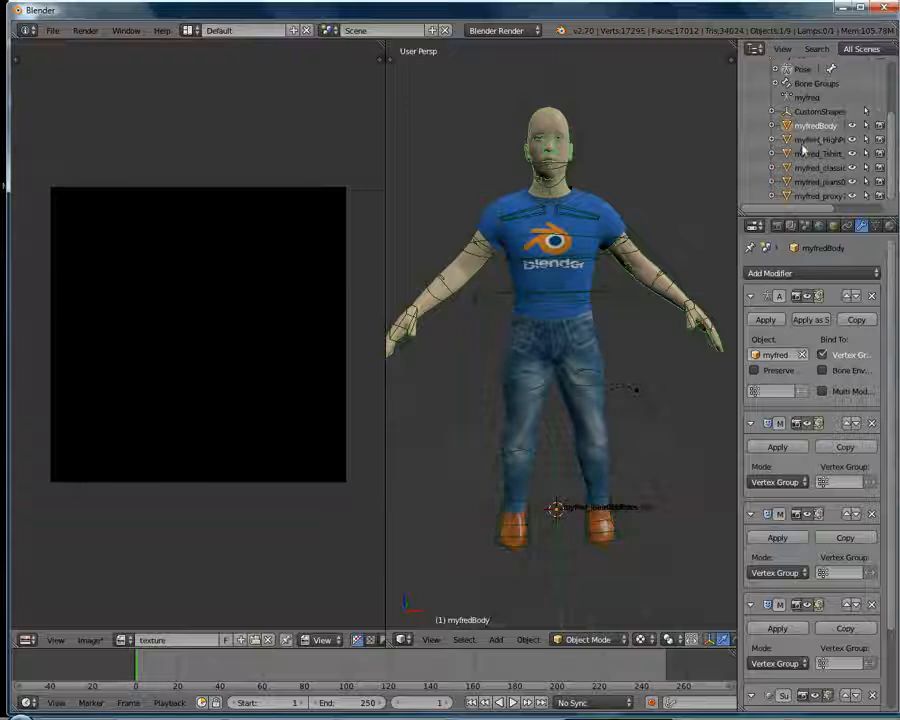
left_click(812, 140)
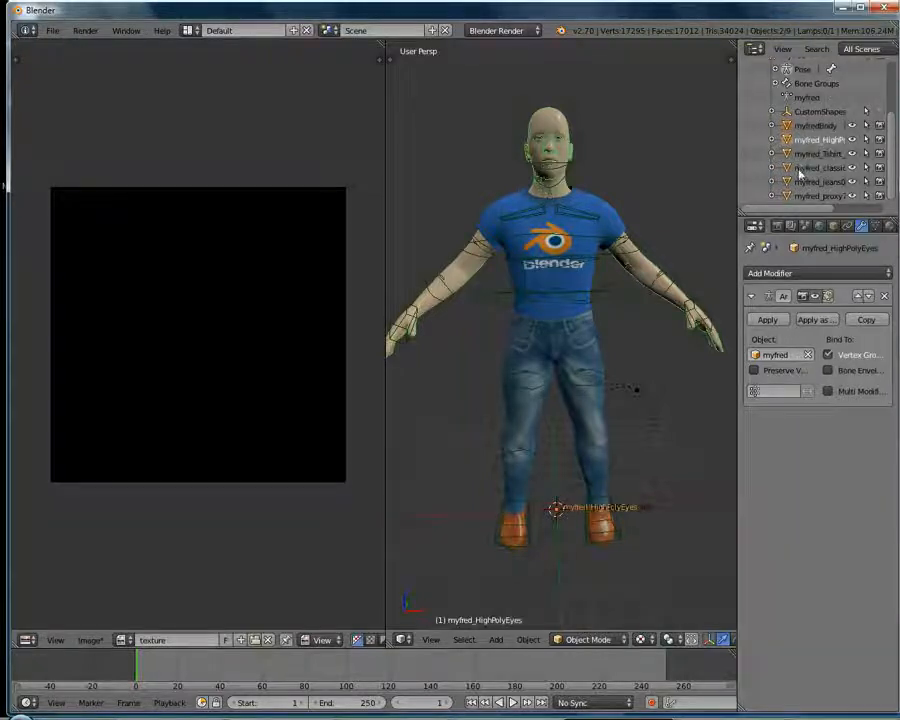
left_click(808, 154)
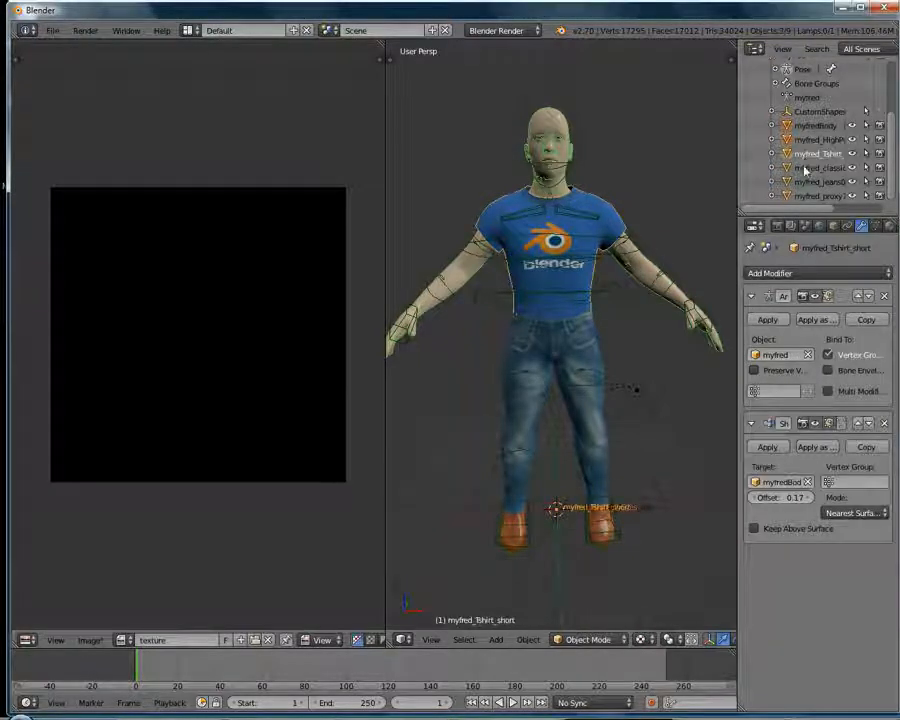
left_click(805, 168)
left_click(800, 182)
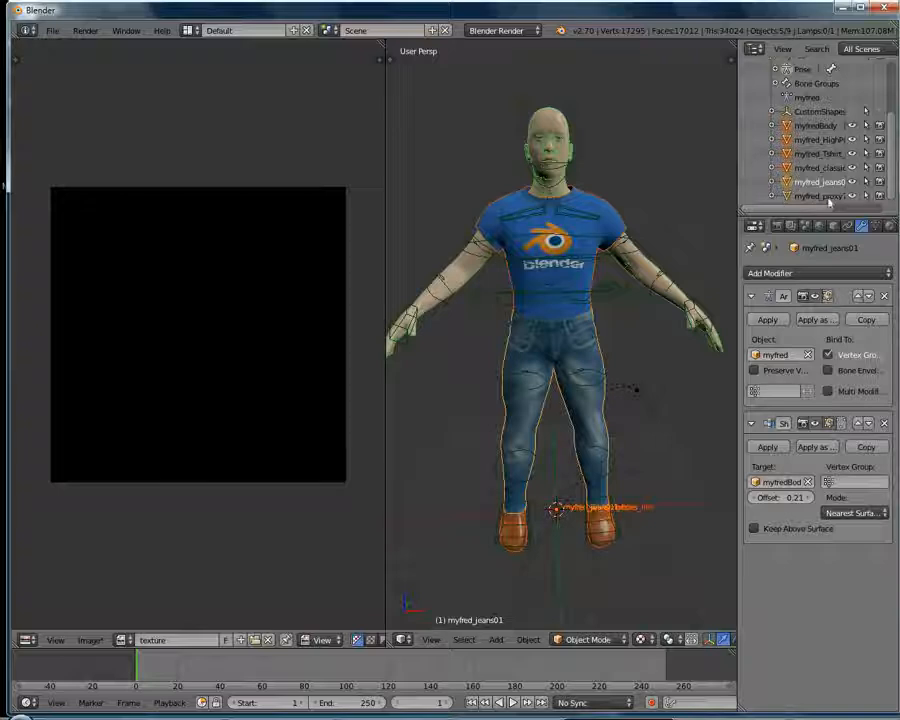
left_click(812, 197)
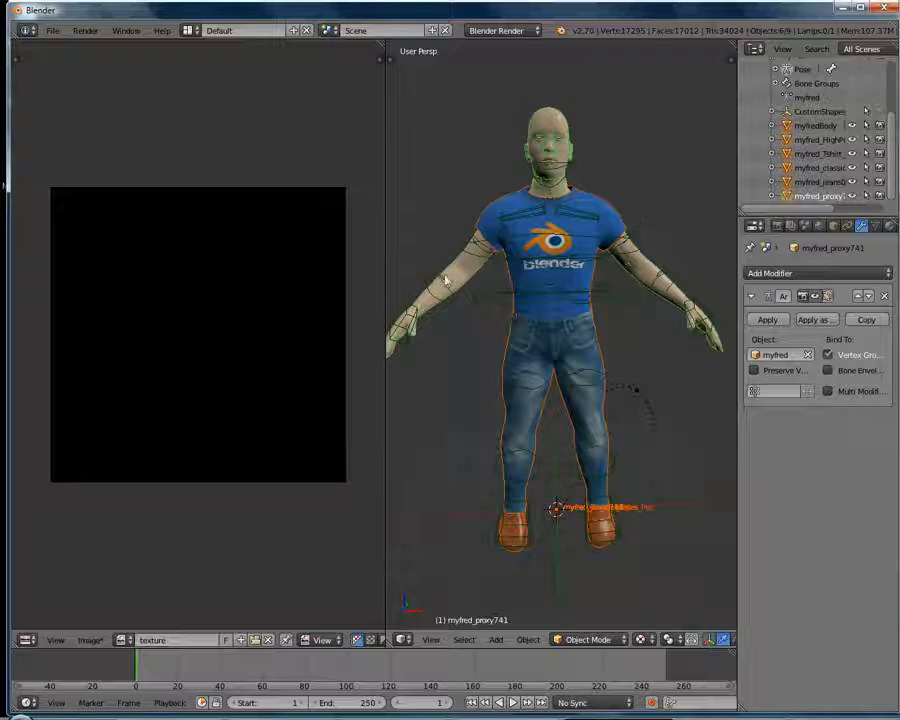
key("Tab")
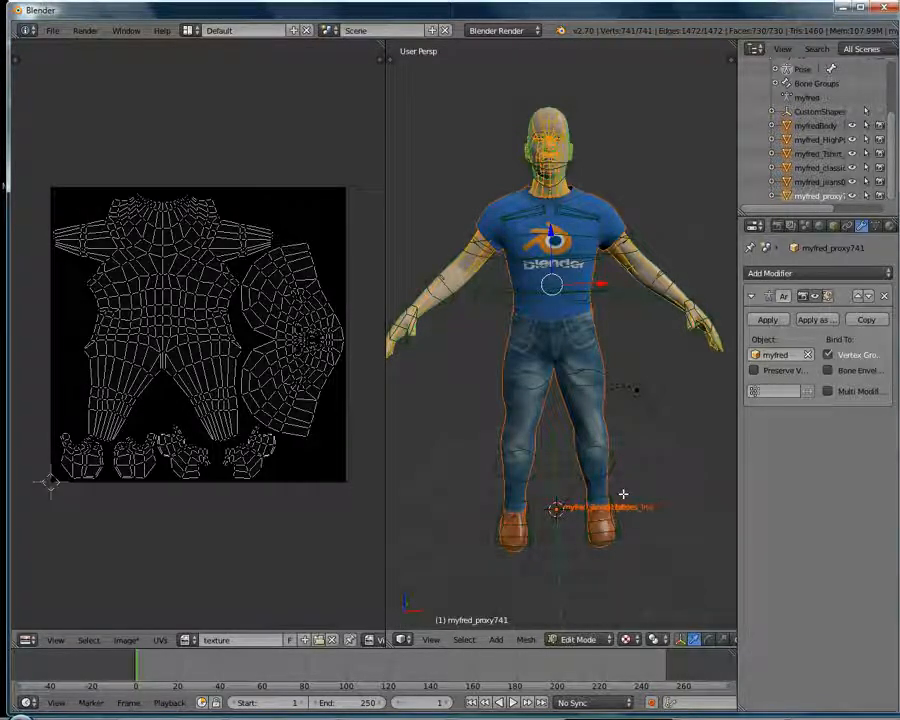
Set the render bake mode to Textures and enable Selected to Active, widening the properties area to read the options.
left_click(778, 228)
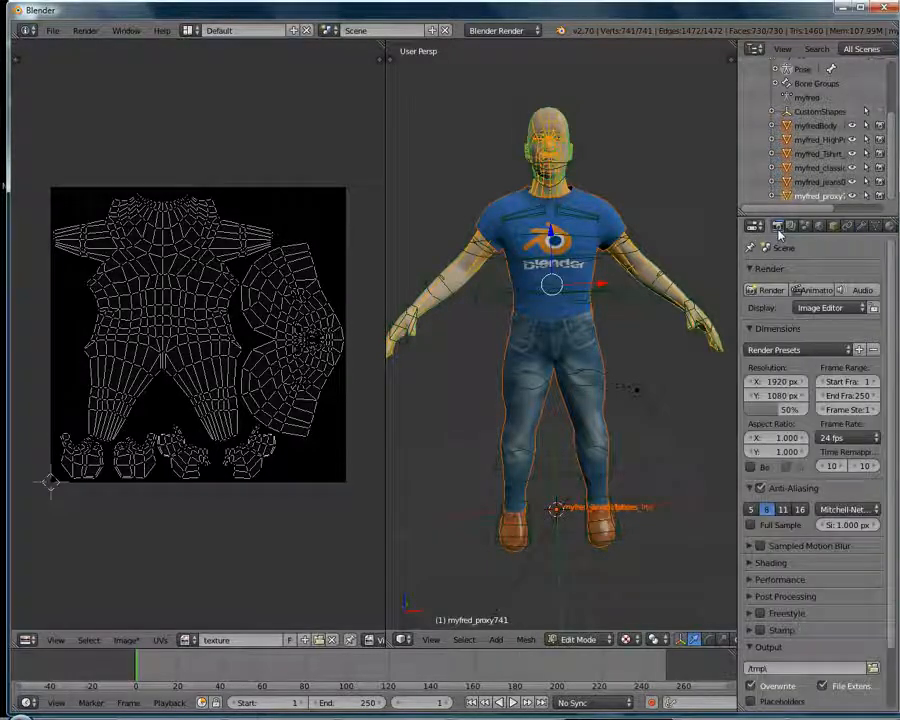
scroll(800, 415, "down", 2)
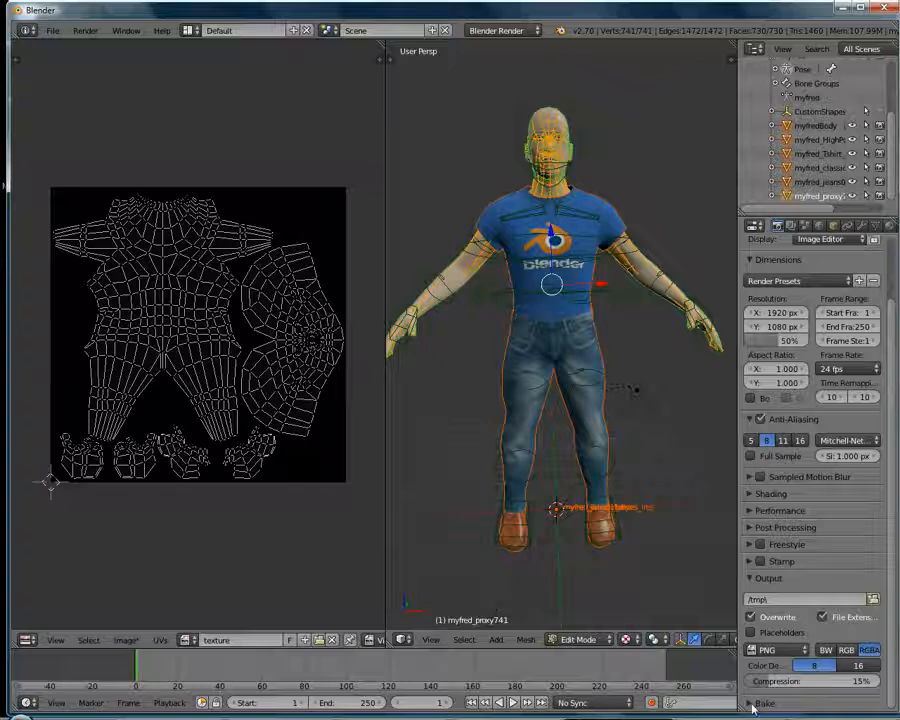
scroll(787, 614, "down", 3)
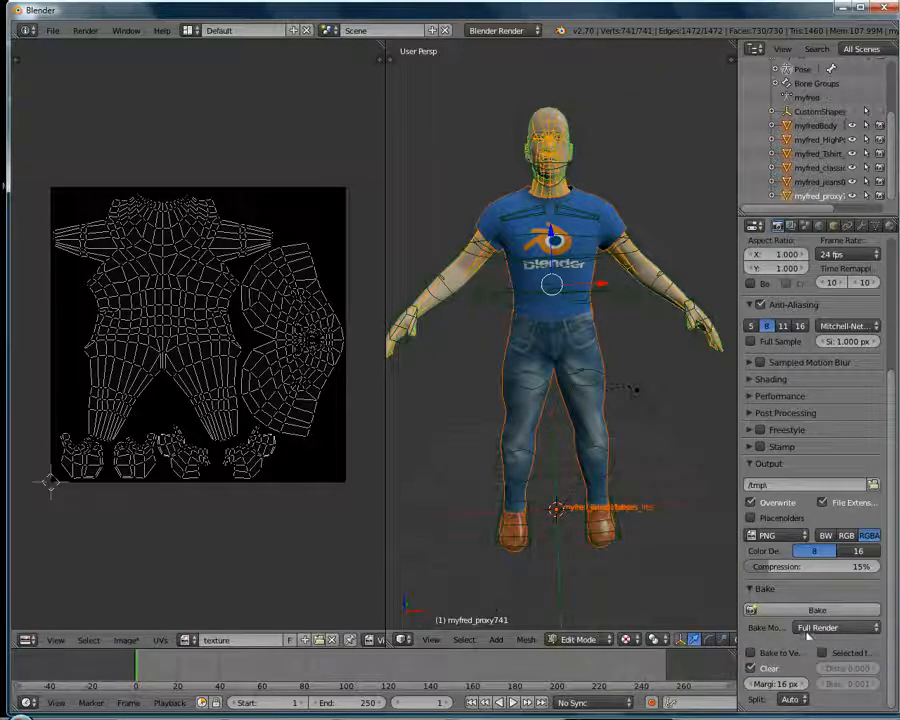
left_click(815, 627)
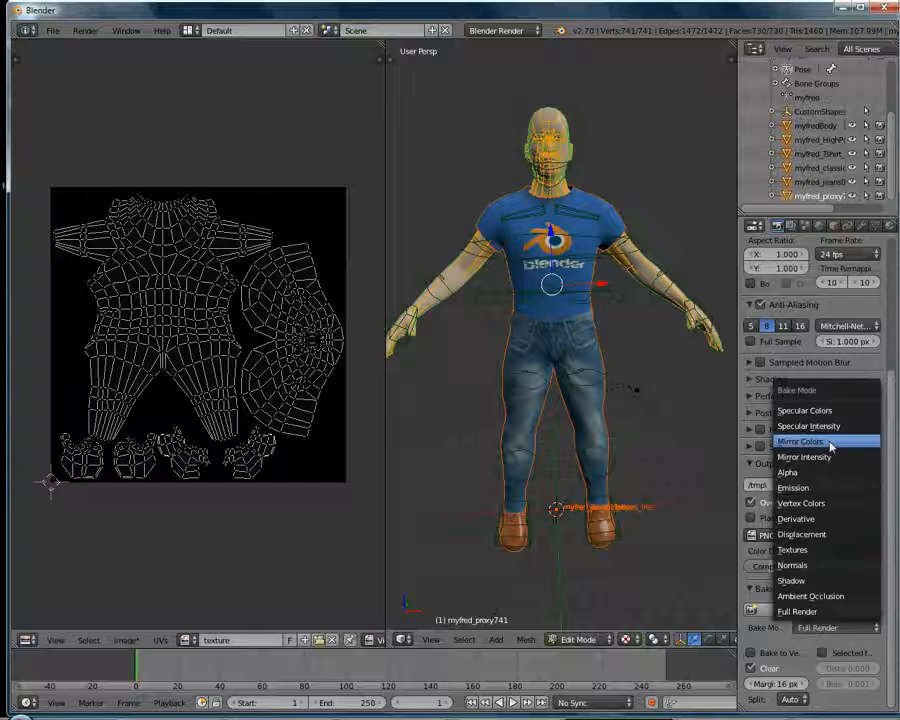
left_click(801, 549)
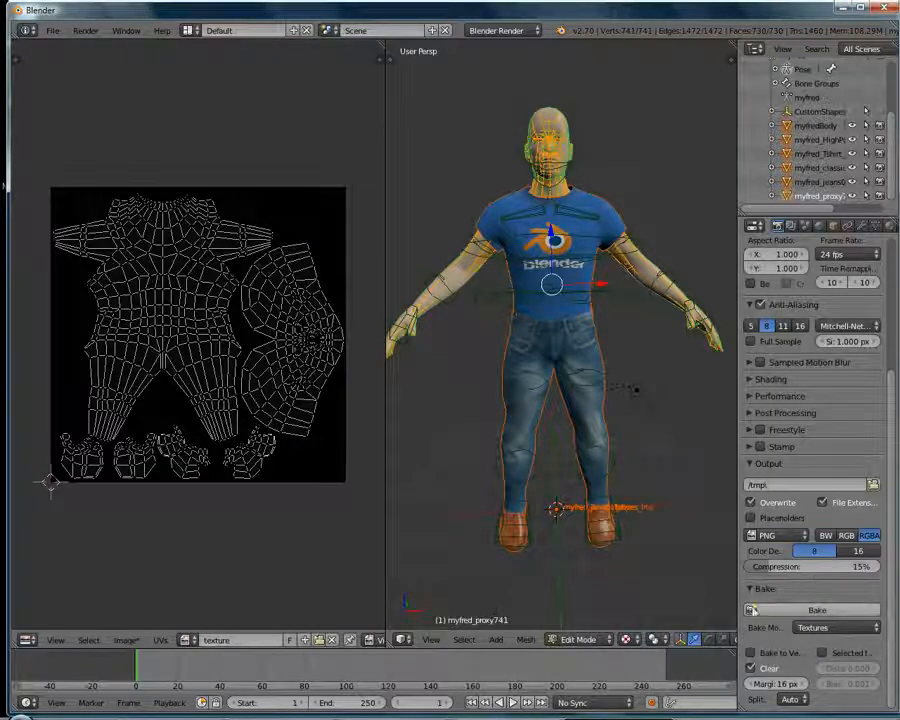
left_click_drag(737, 600, 697, 608)
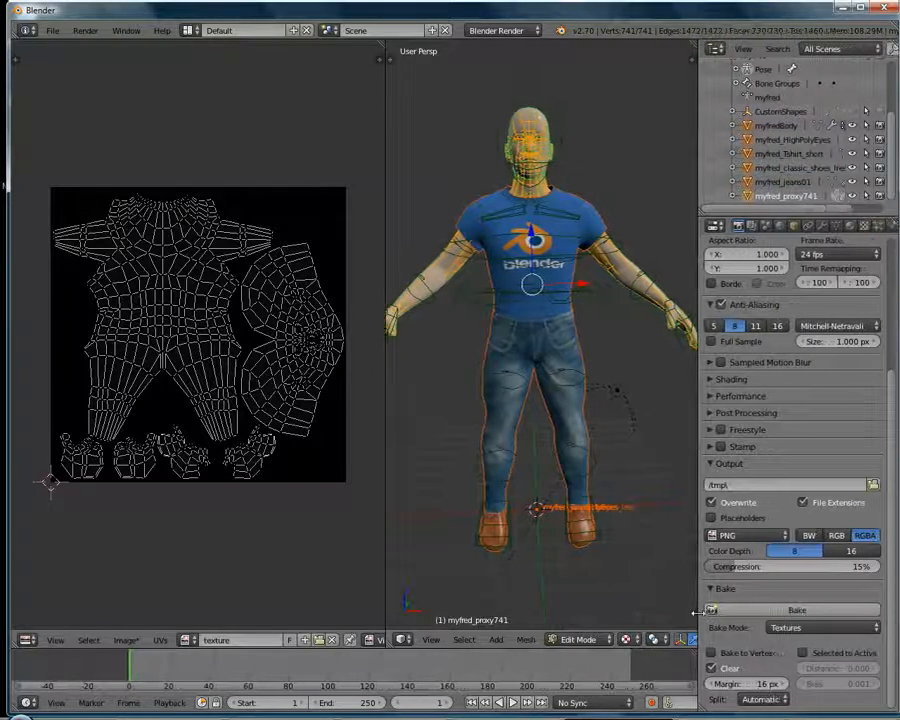
left_click(802, 653)
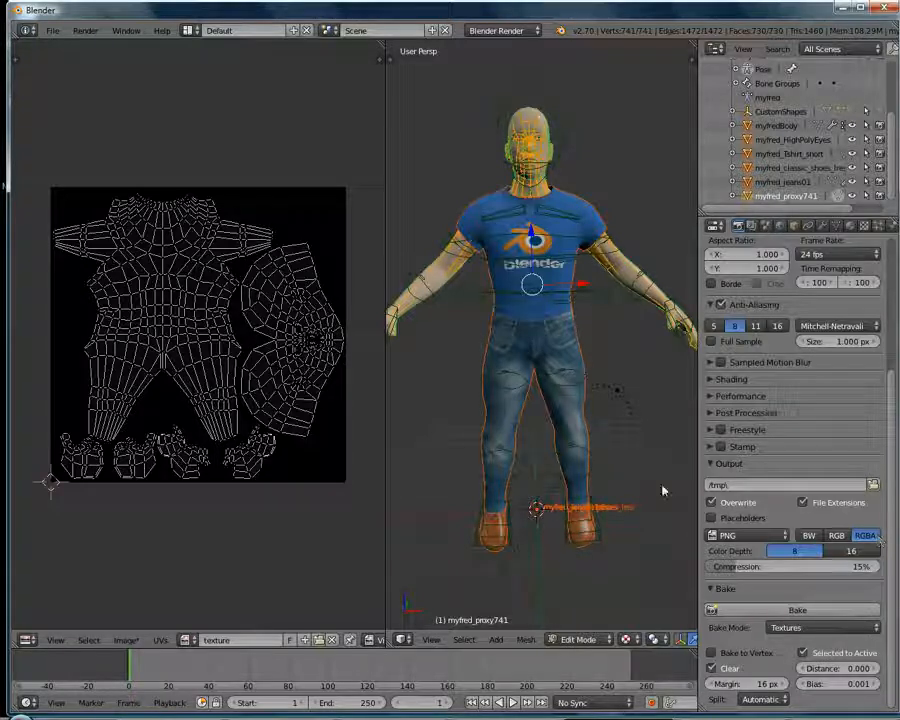
Set the bake bias to 0.5 and bake the selected meshes' textures onto the proxy's image.
left_click_drag(384, 396, 308, 396)
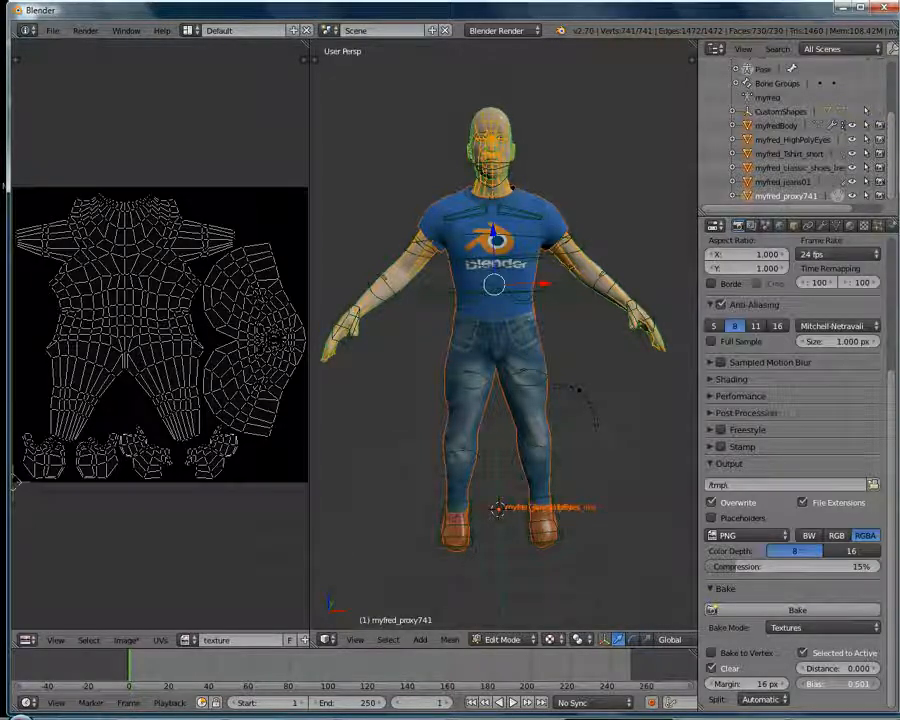
left_click(834, 685)
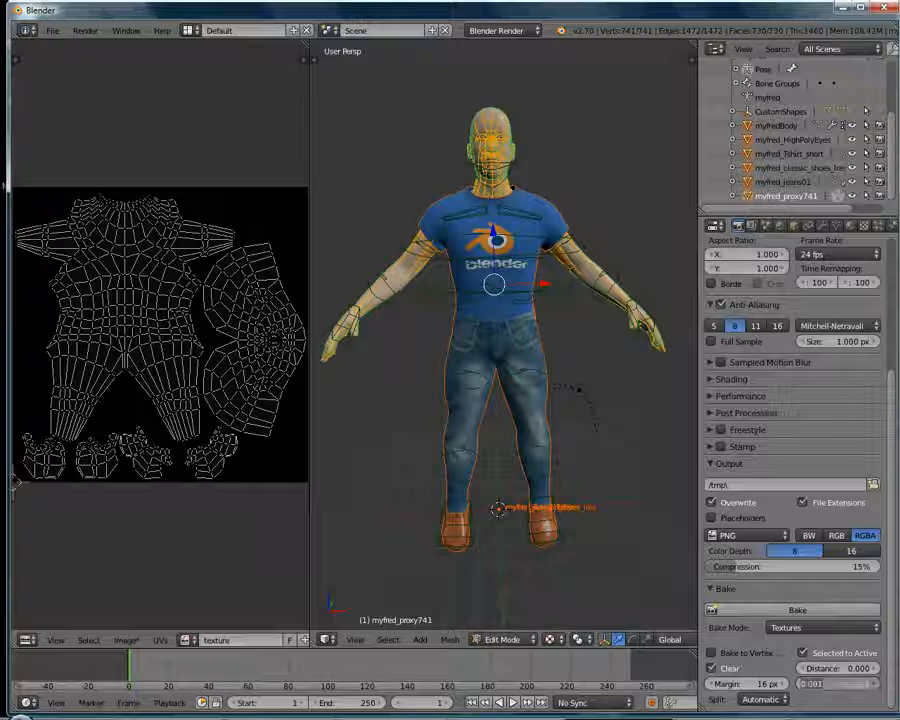
key("BackSpace")
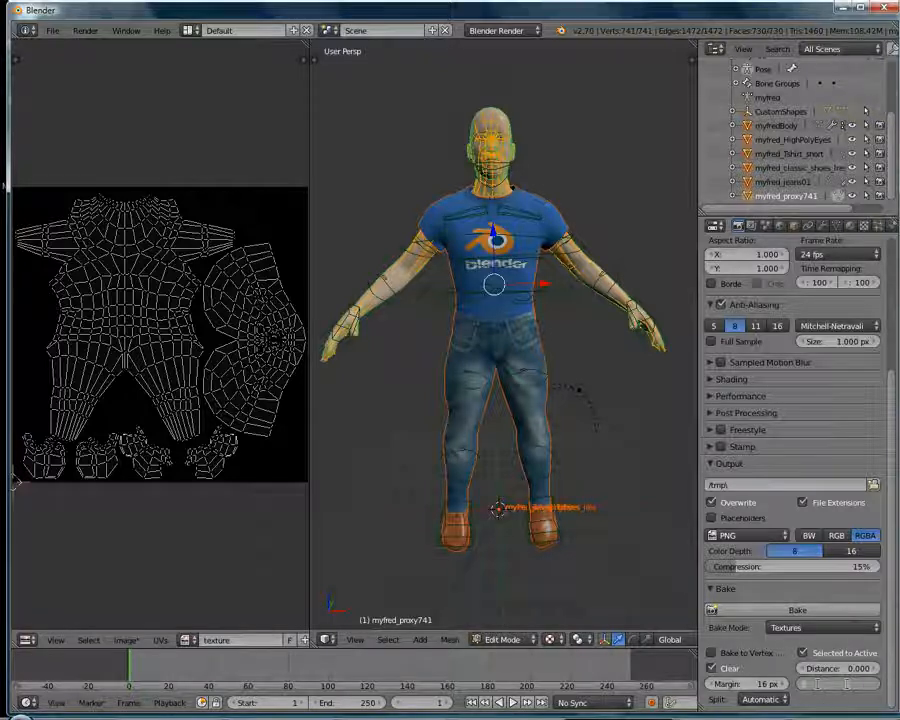
type("0.5")
key("Return")
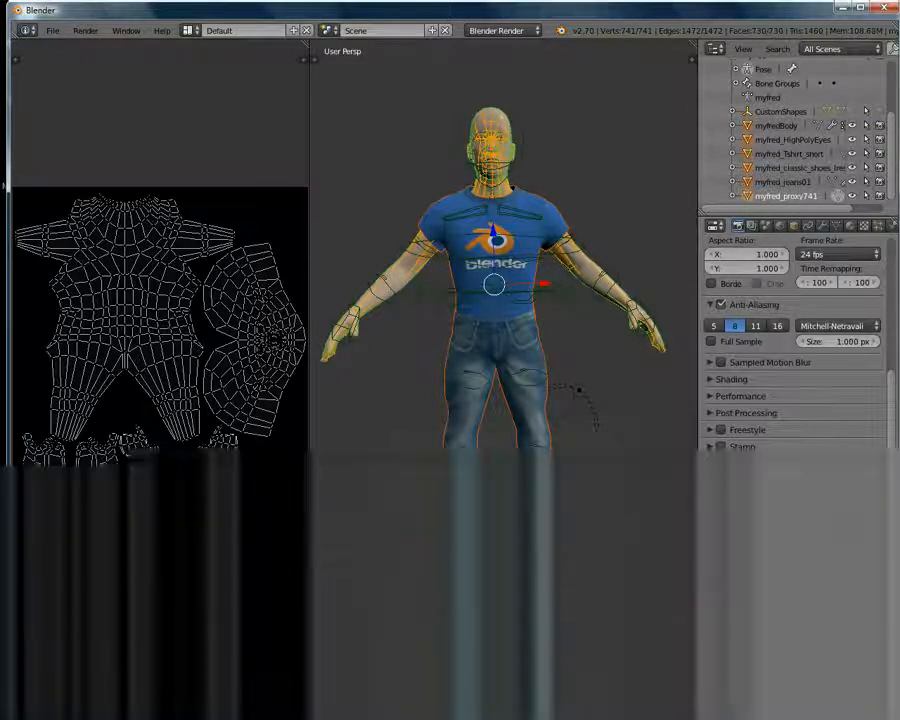
left_click(762, 610)
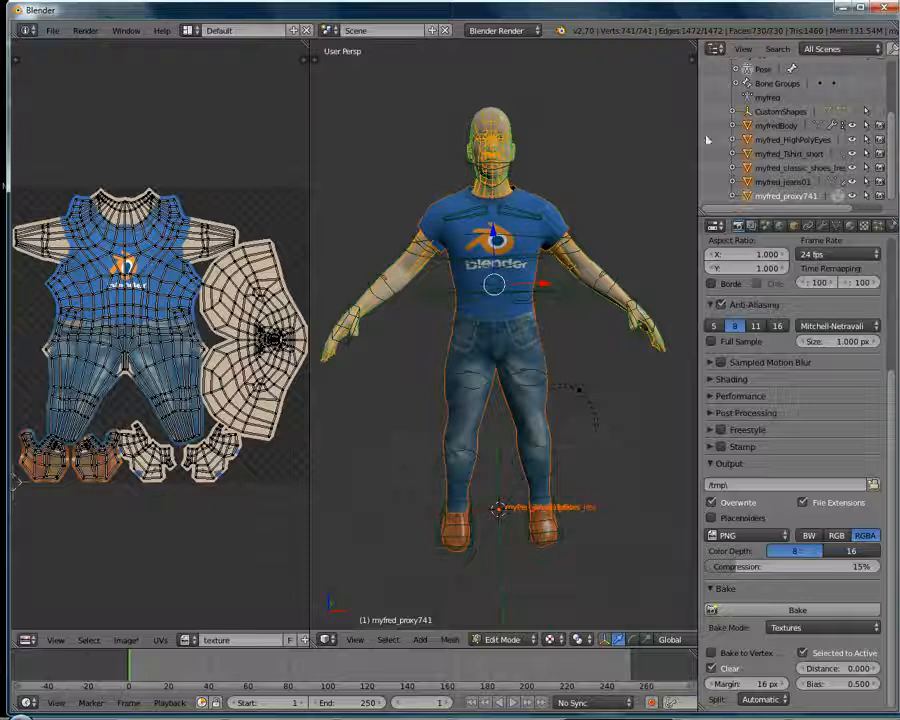
Delete the myfredBody and myfred_HighPolyEyes meshes from the scene.
left_click(779, 127)
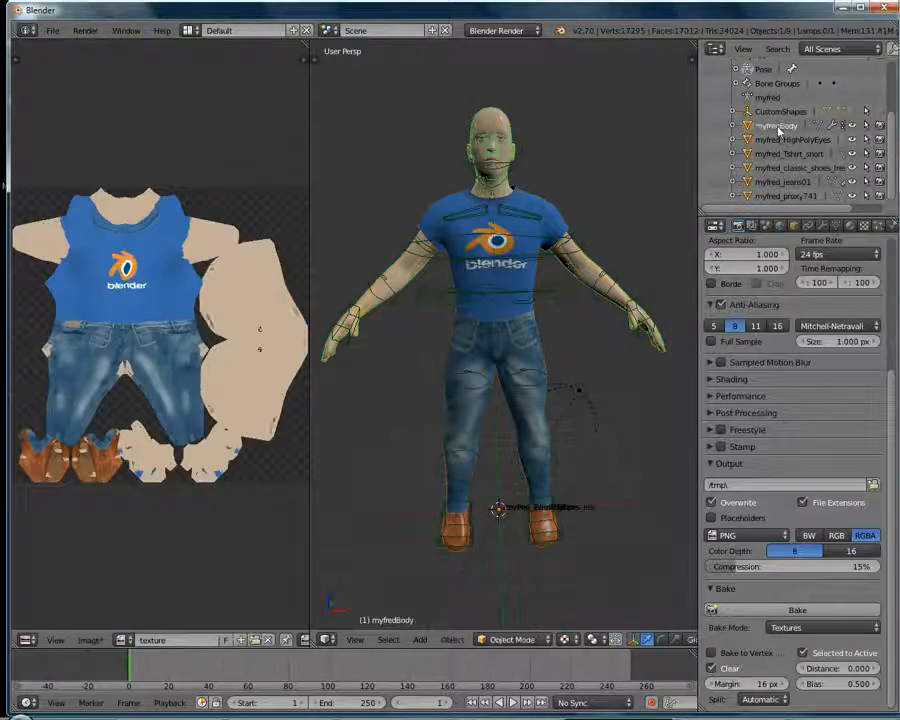
left_click(854, 128)
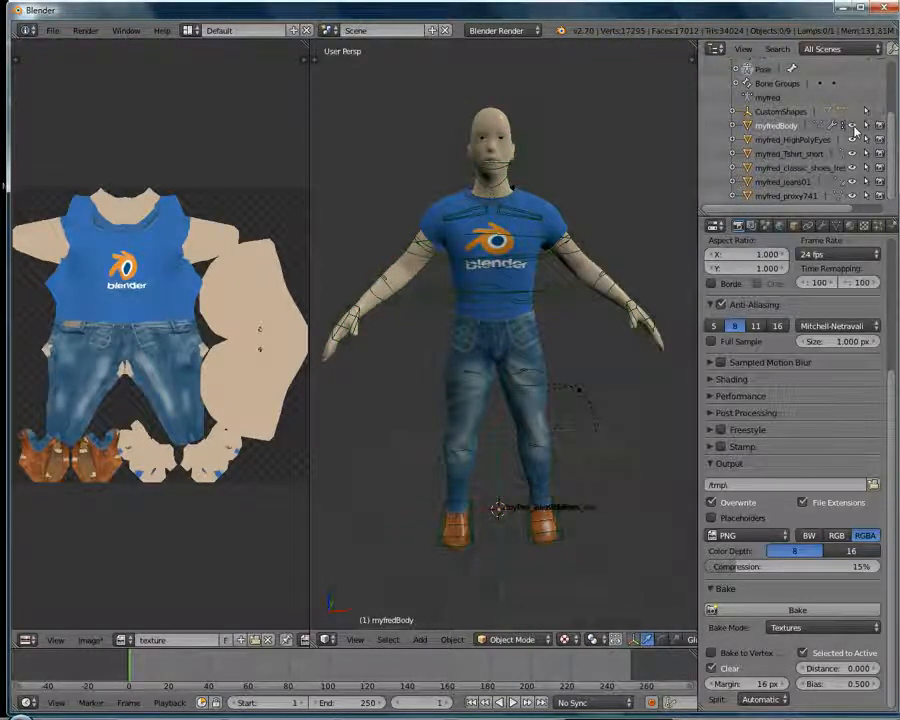
right_click(778, 129)
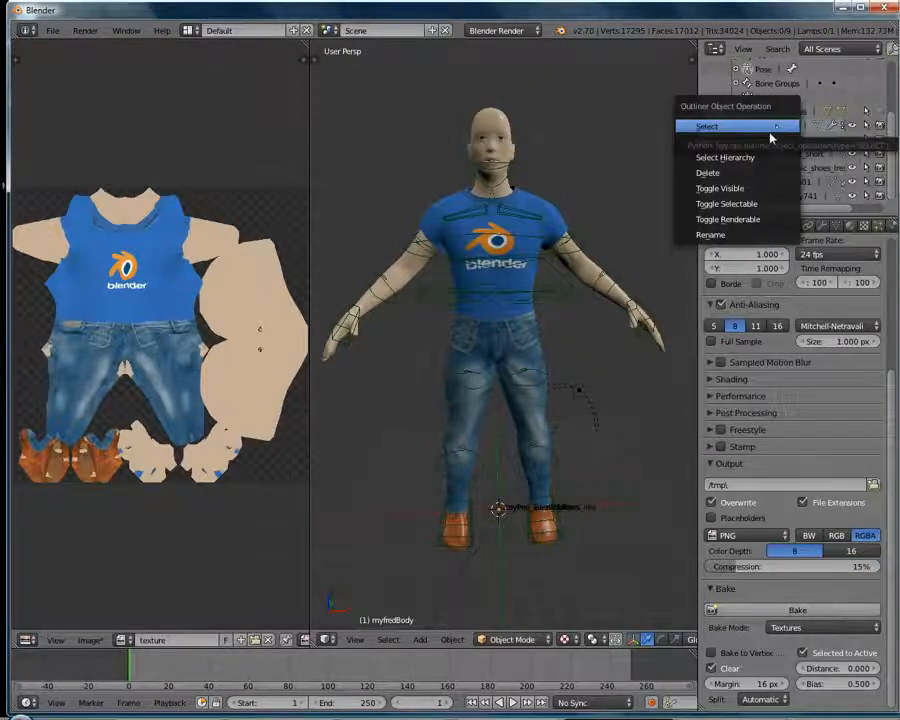
left_click(755, 173)
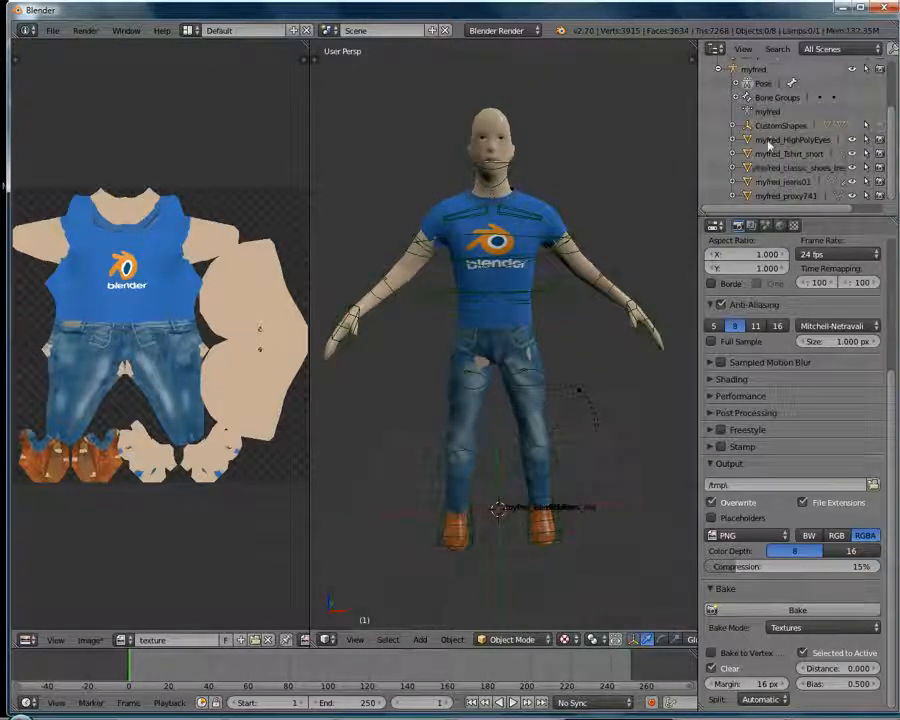
right_click(767, 147)
left_click(766, 142)
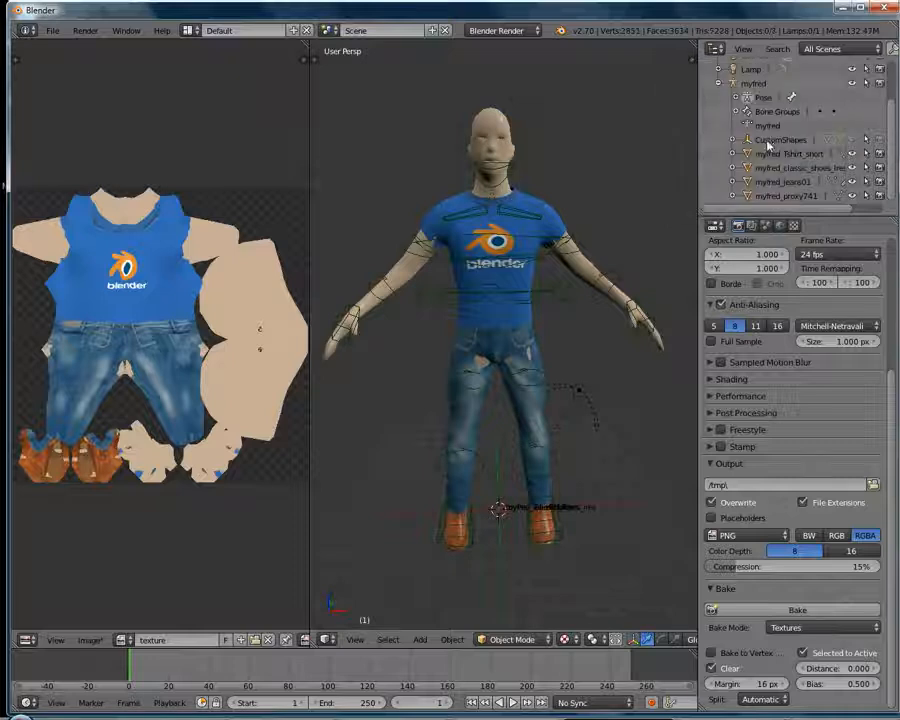
Delete the clothing meshes myfred_Tshirt_short, myfred_classic_shoes_lres and myfred_jeans01 from the scene.
right_click(778, 158)
left_click(776, 155)
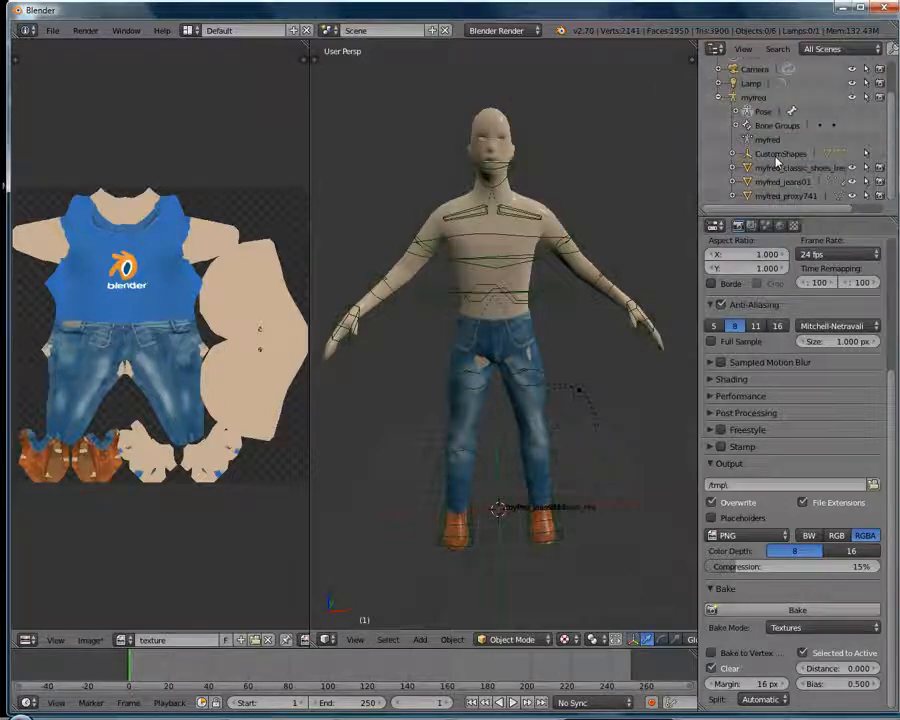
right_click(779, 173)
left_click(779, 170)
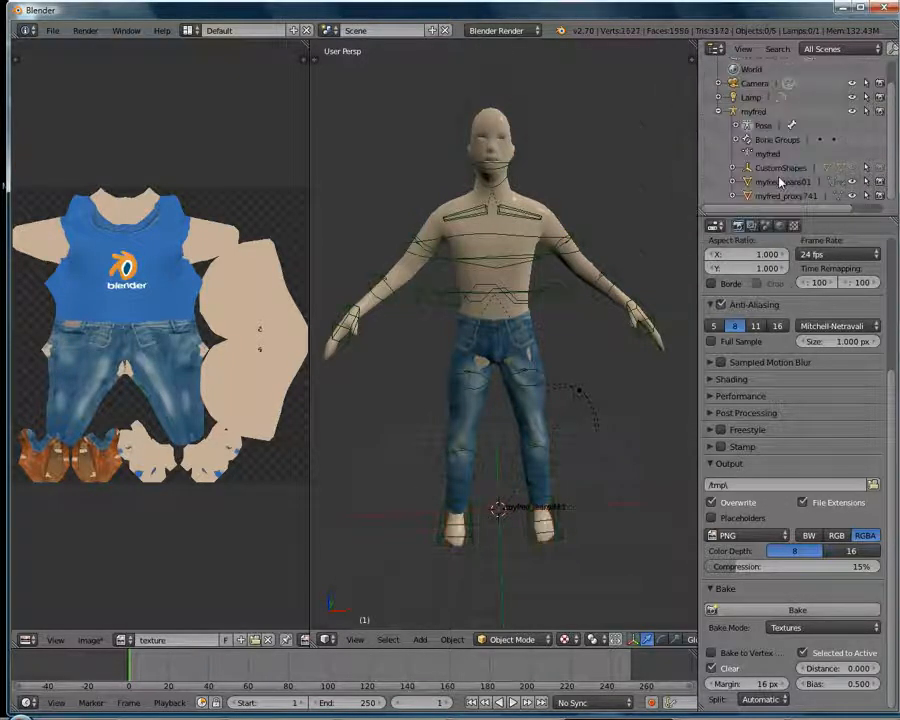
right_click(778, 183)
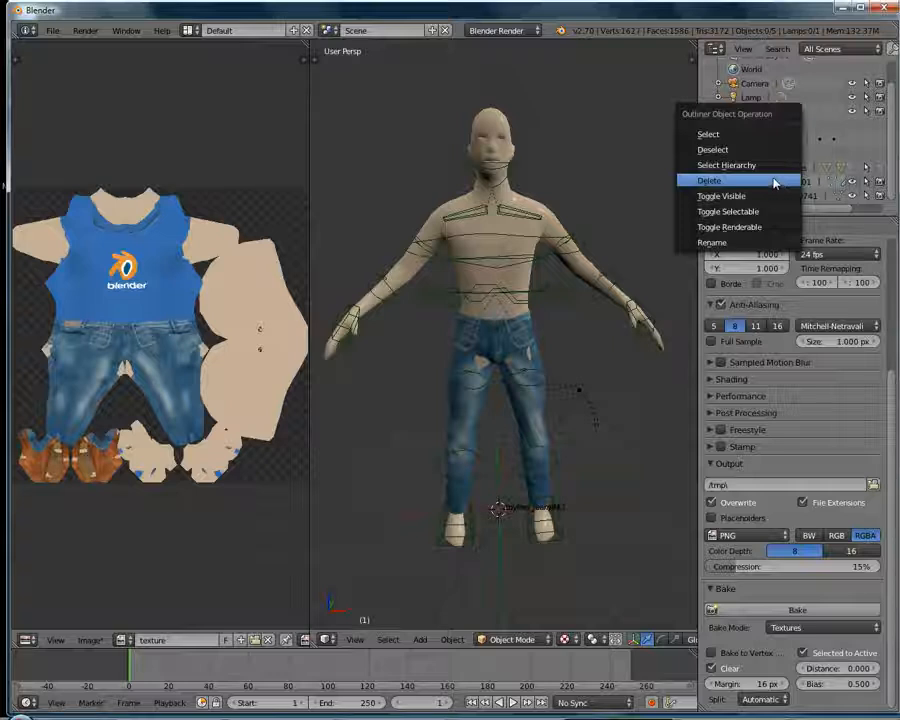
left_click(777, 181)
Select myfred_proxy741, enter Edit Mode and add a new texture to the first slot of its material.
left_click(782, 196)
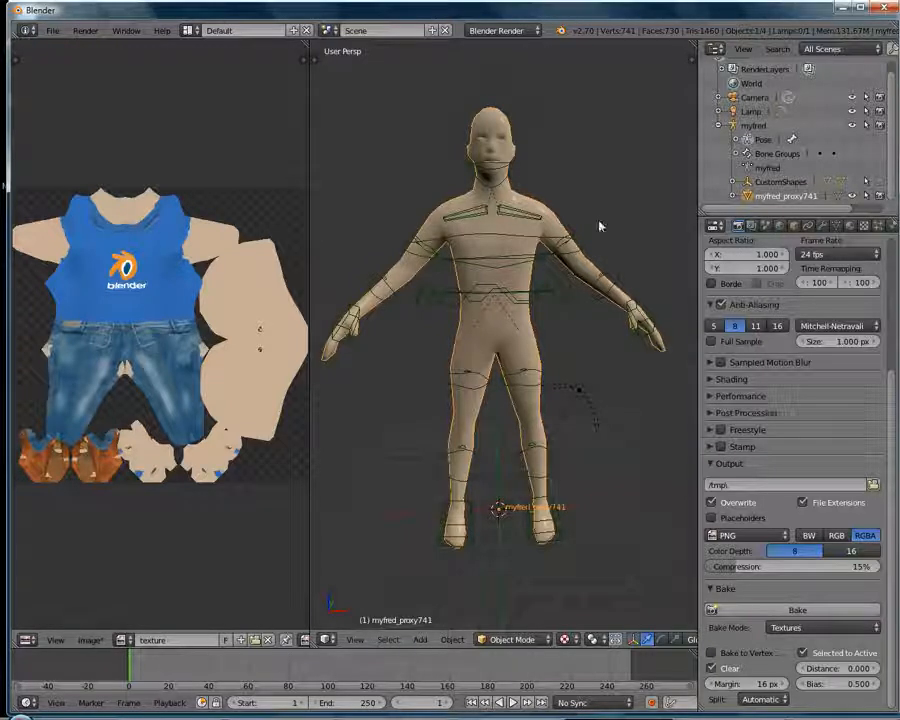
key("Tab")
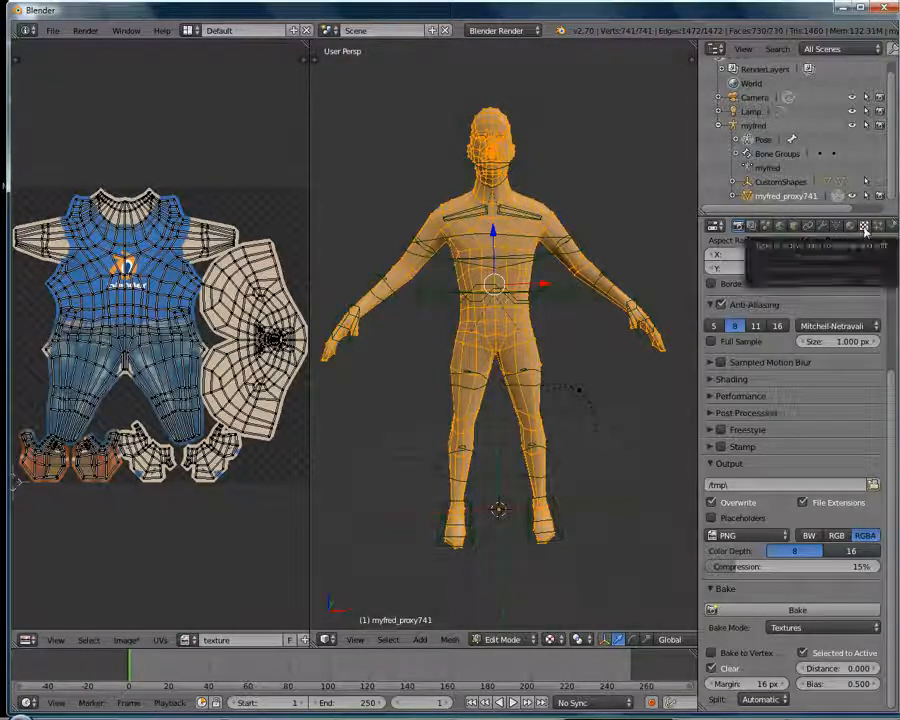
left_click(865, 228)
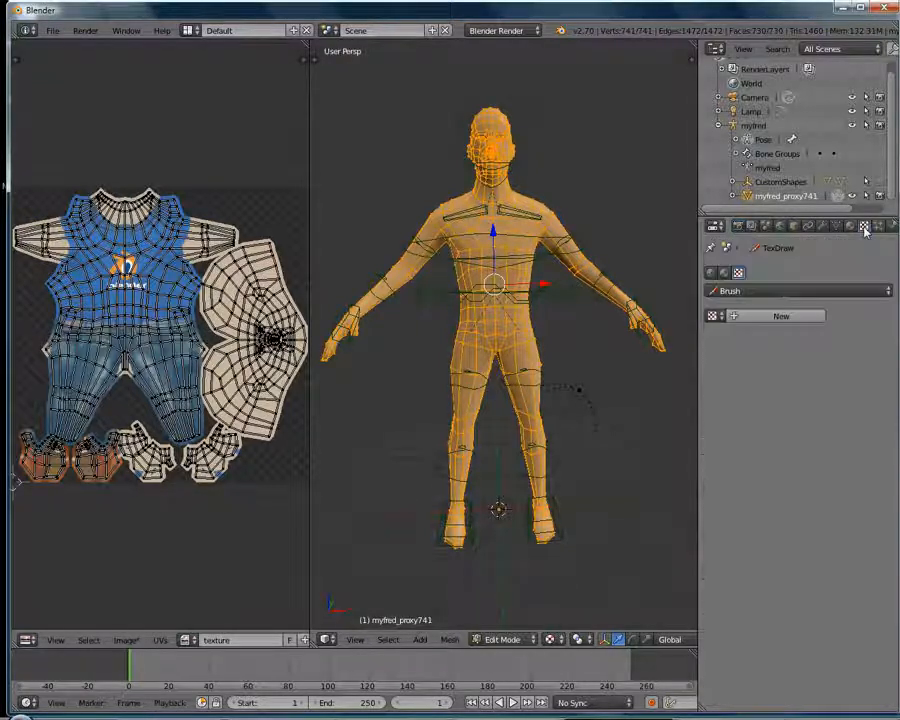
left_click(724, 273)
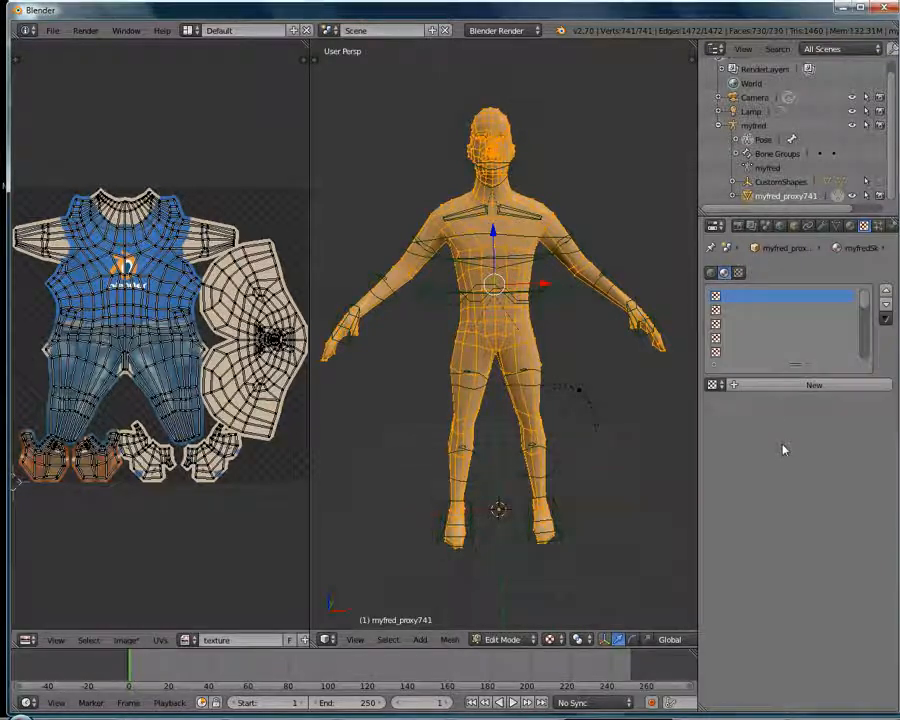
left_click(762, 387)
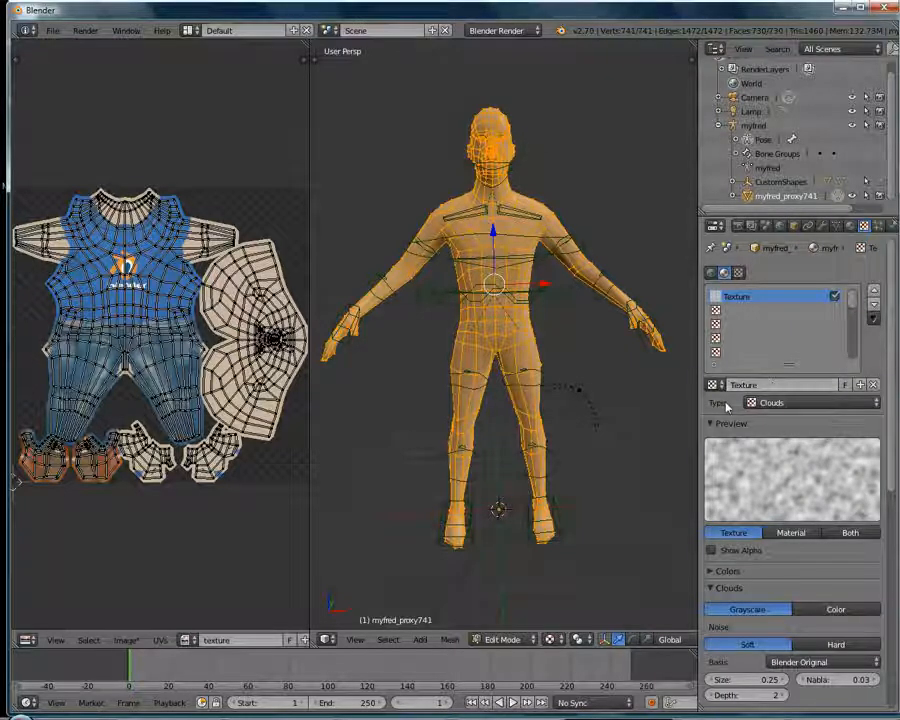
Set the new texture's type to Image or Movie and assign the baked image named texture to it.
left_click(792, 404)
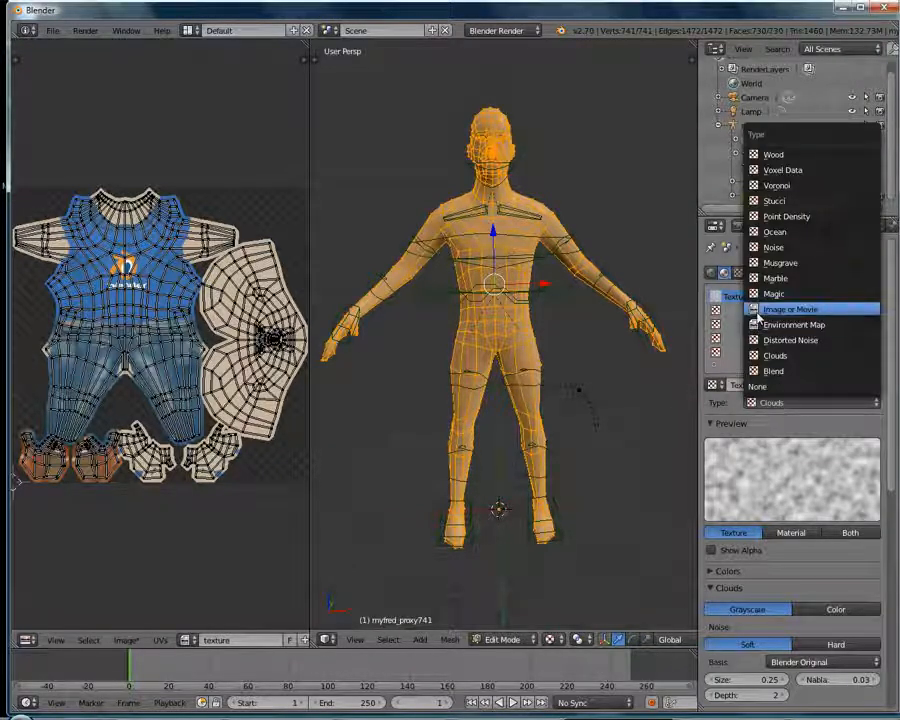
left_click(790, 310)
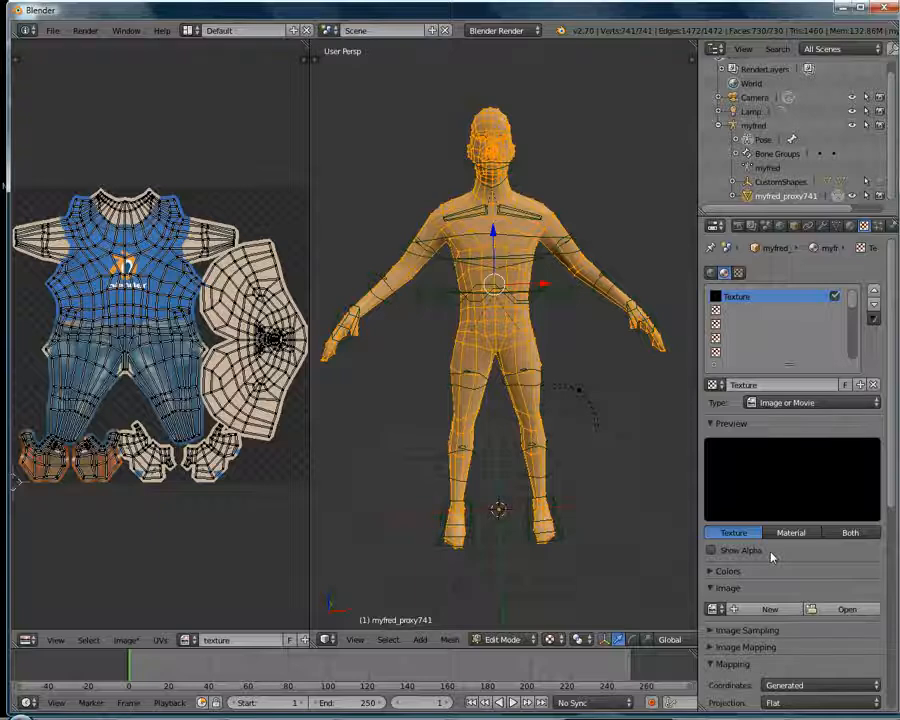
scroll(740, 556, "down", 2)
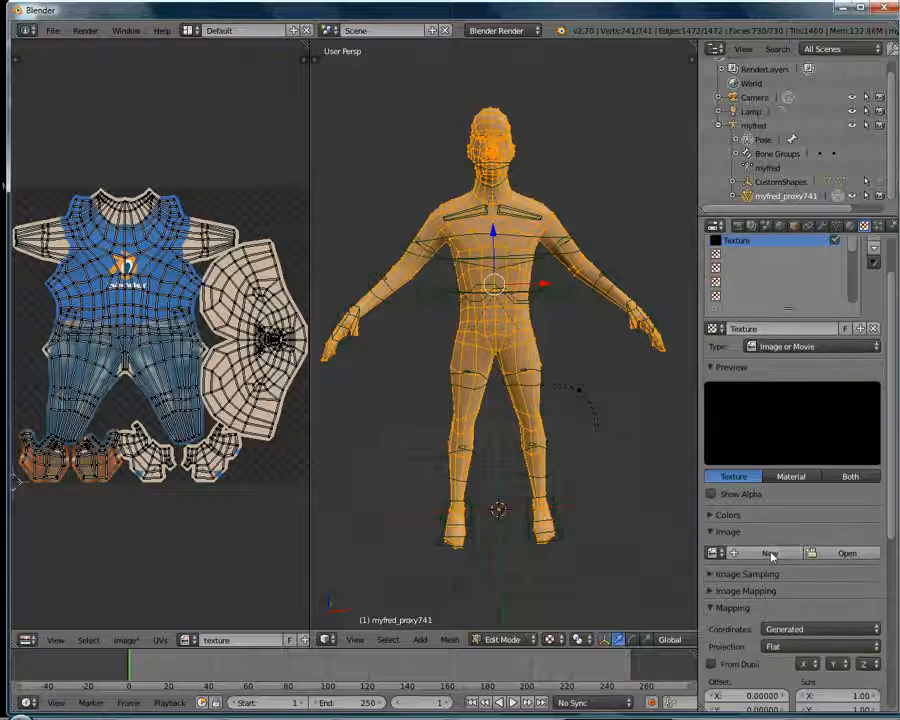
left_click(712, 552)
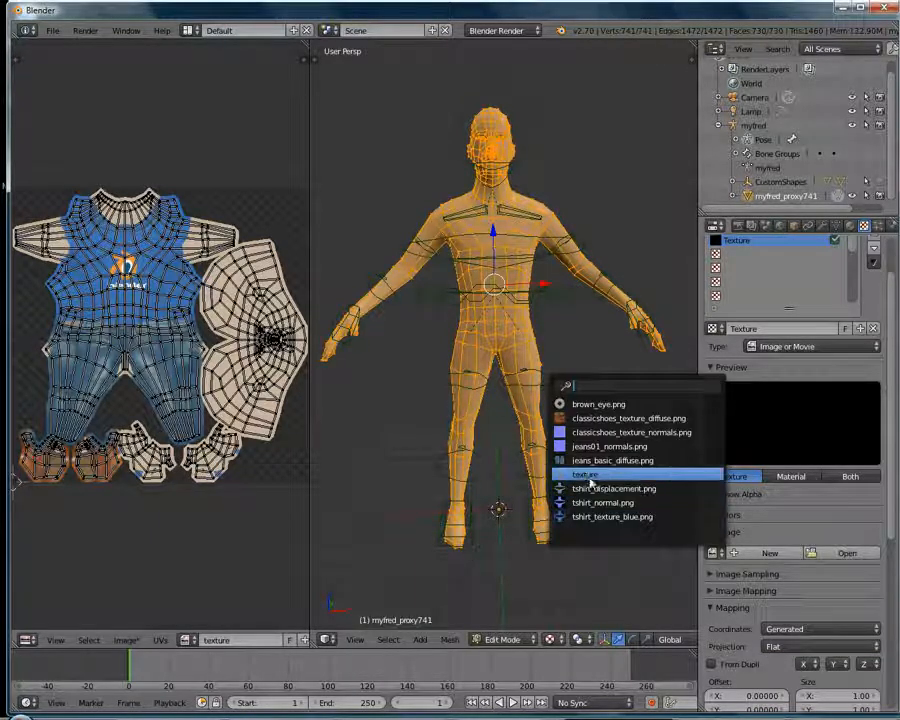
left_click(585, 474)
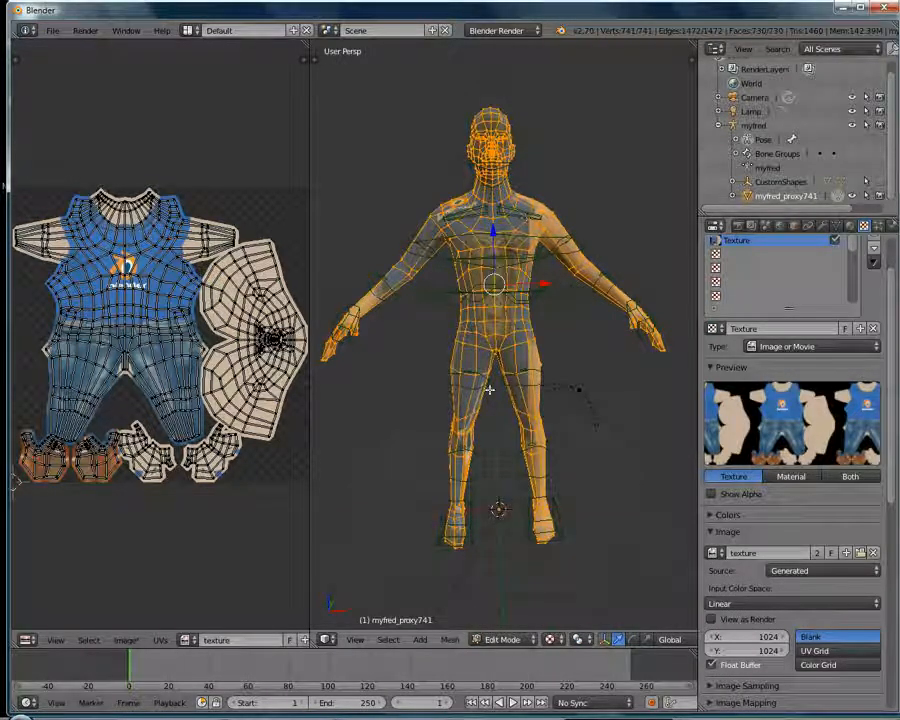
Set the texture's mapping coordinates to UV and return the proxy mesh to Object Mode.
scroll(890, 286, "down", 7)
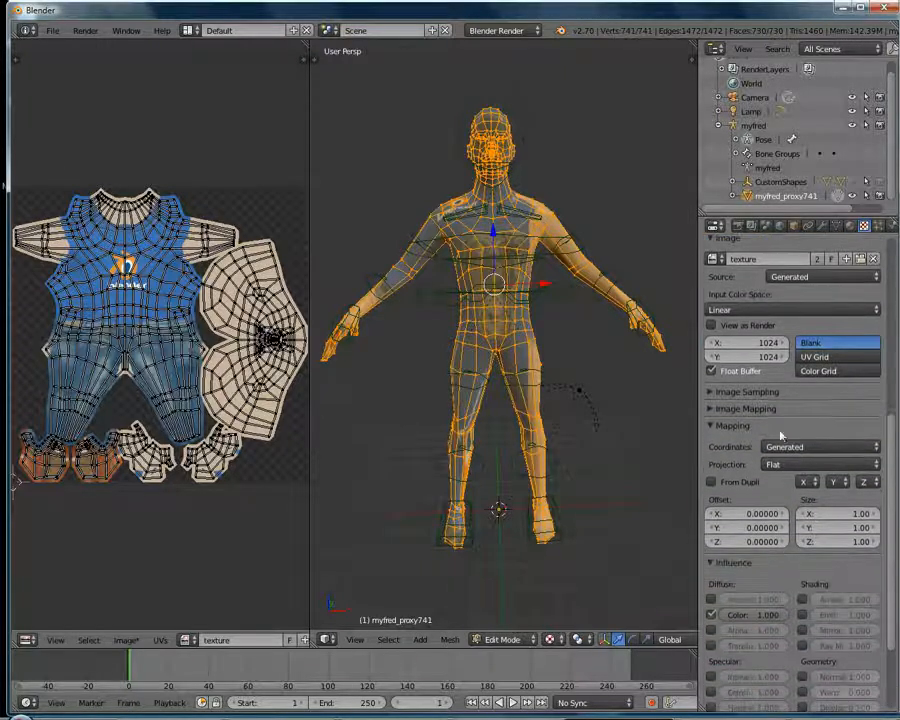
left_click(716, 409)
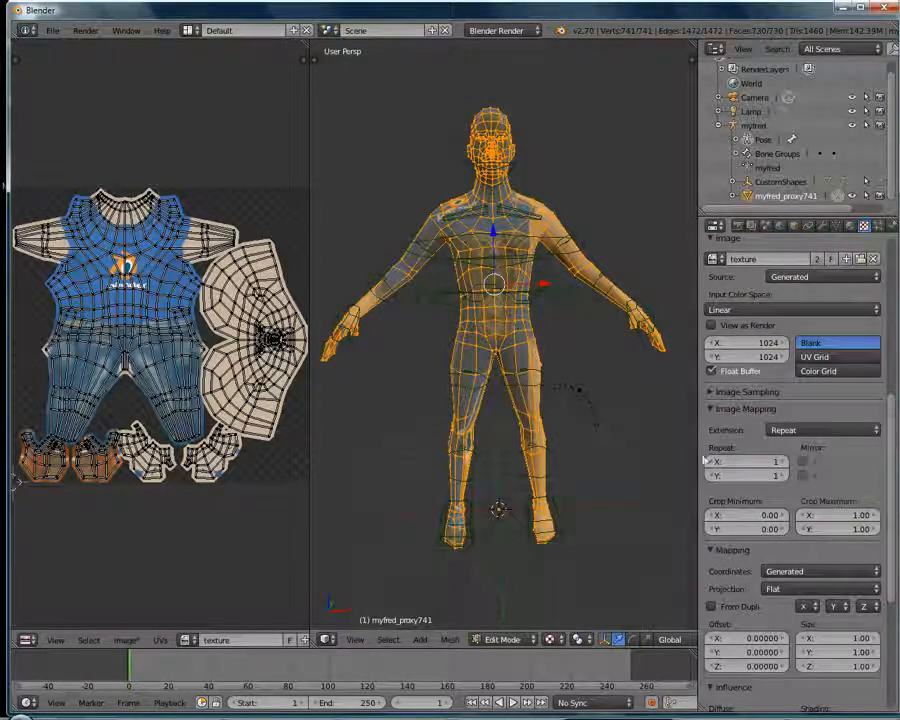
left_click(713, 409)
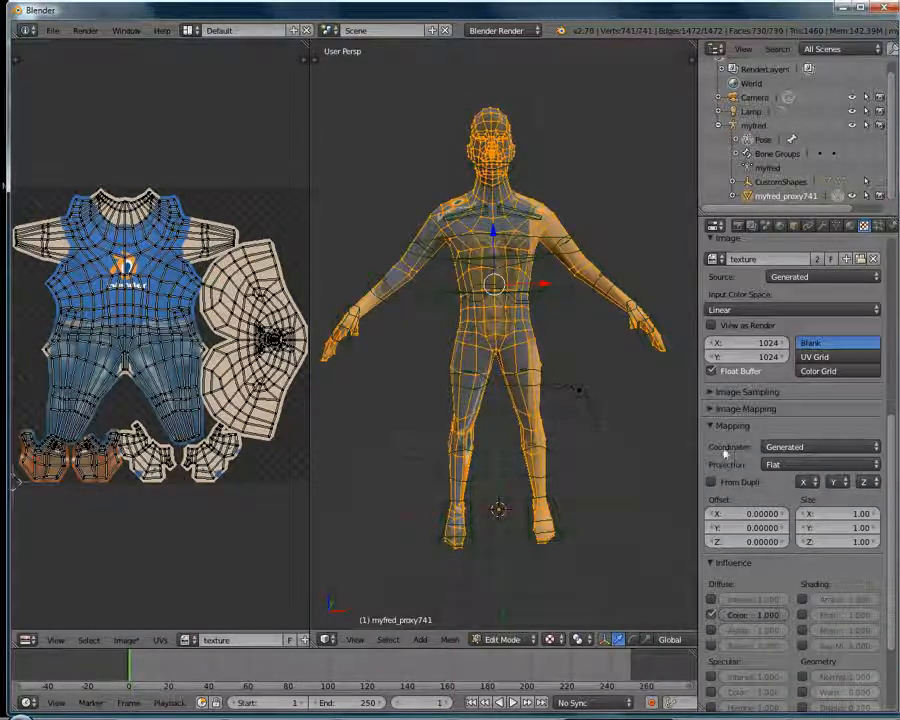
left_click(812, 447)
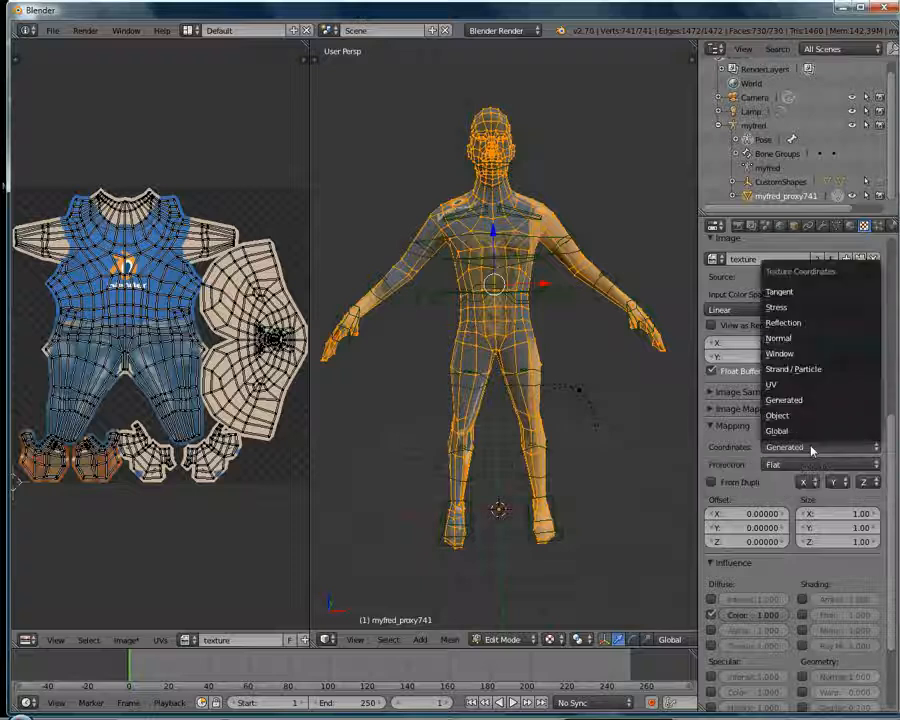
left_click(790, 390)
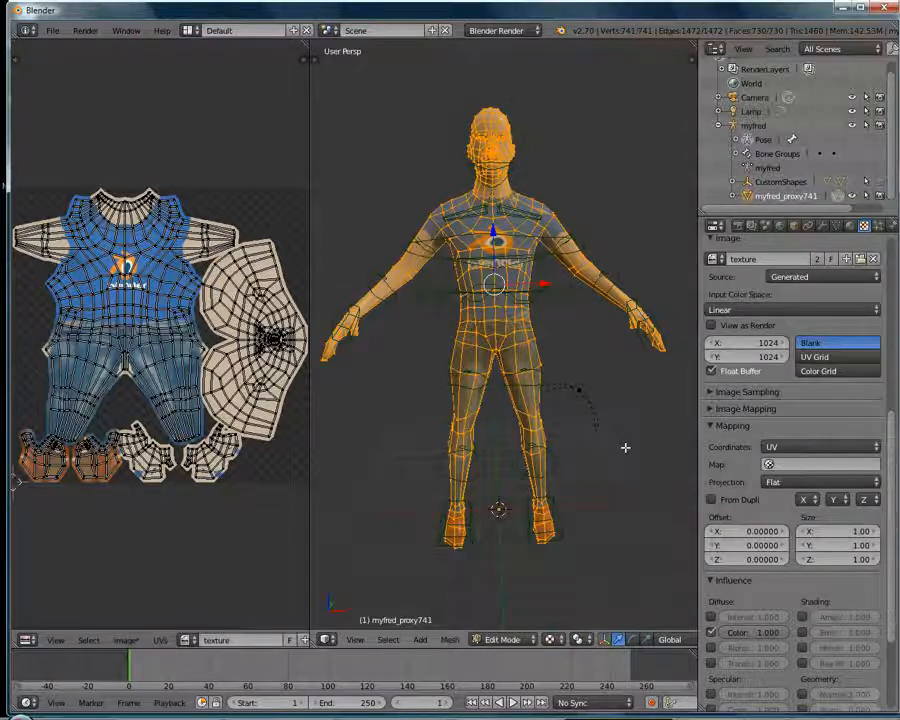
key("Tab")
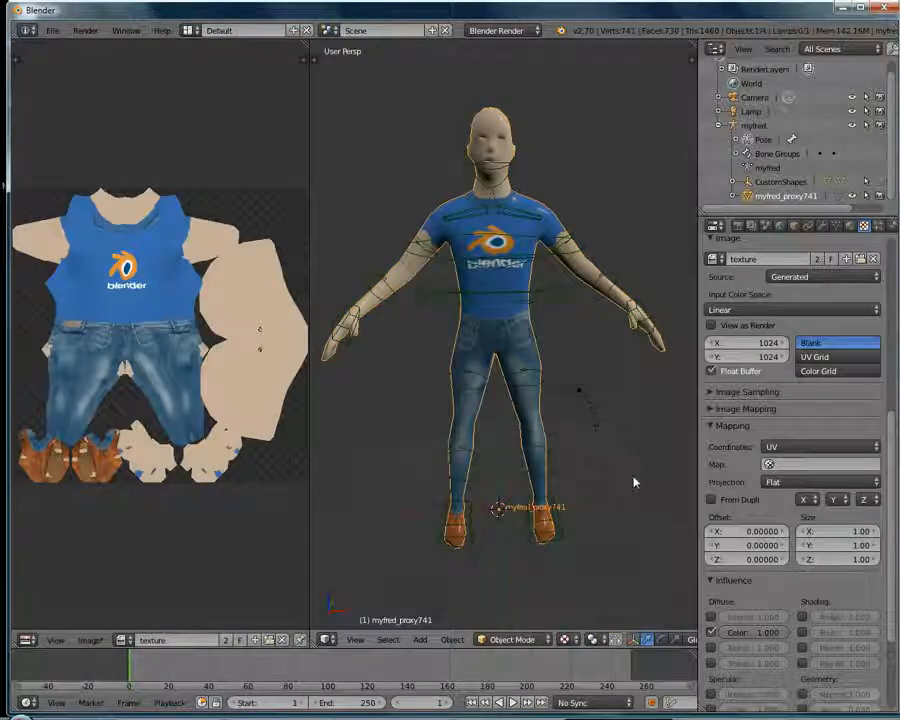
middle_click_drag(598, 387, 607, 412)
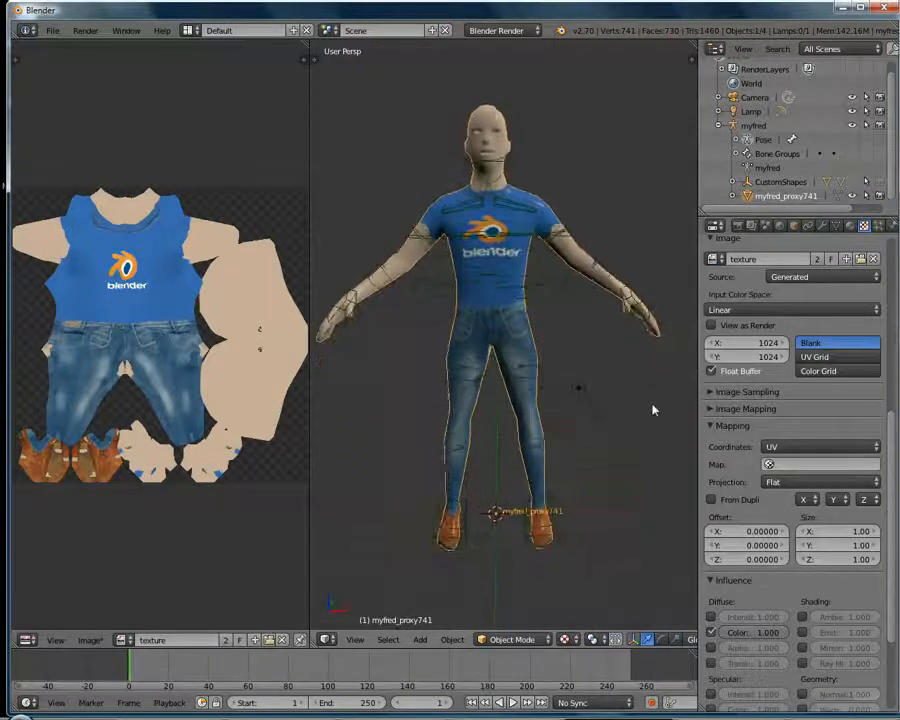
Set the specular intensity of the myfredSkin material to 0.
left_click(850, 227)
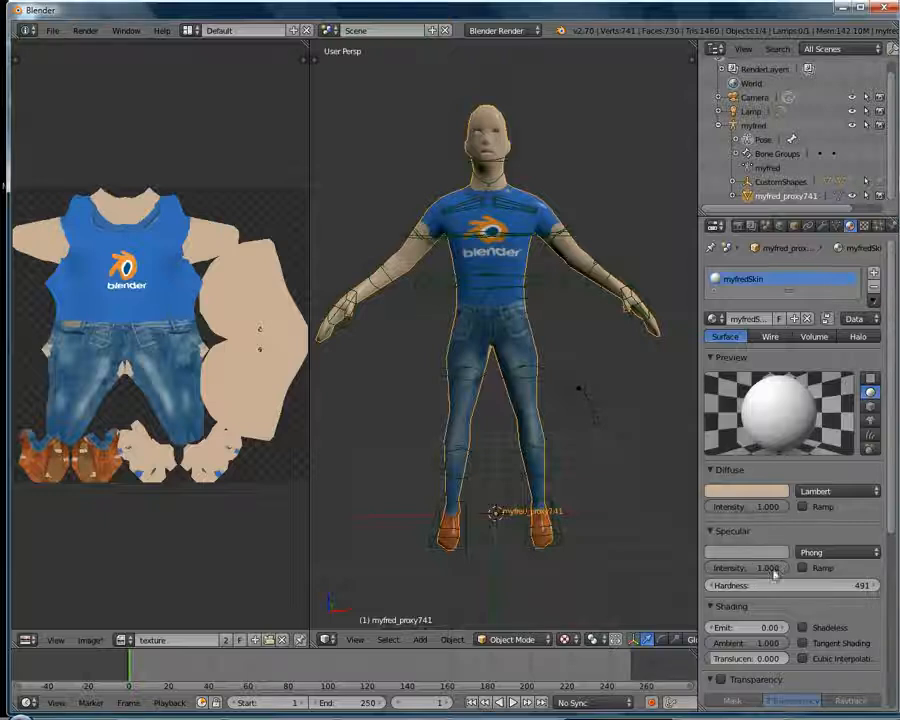
left_click_drag(779, 570, 708, 570)
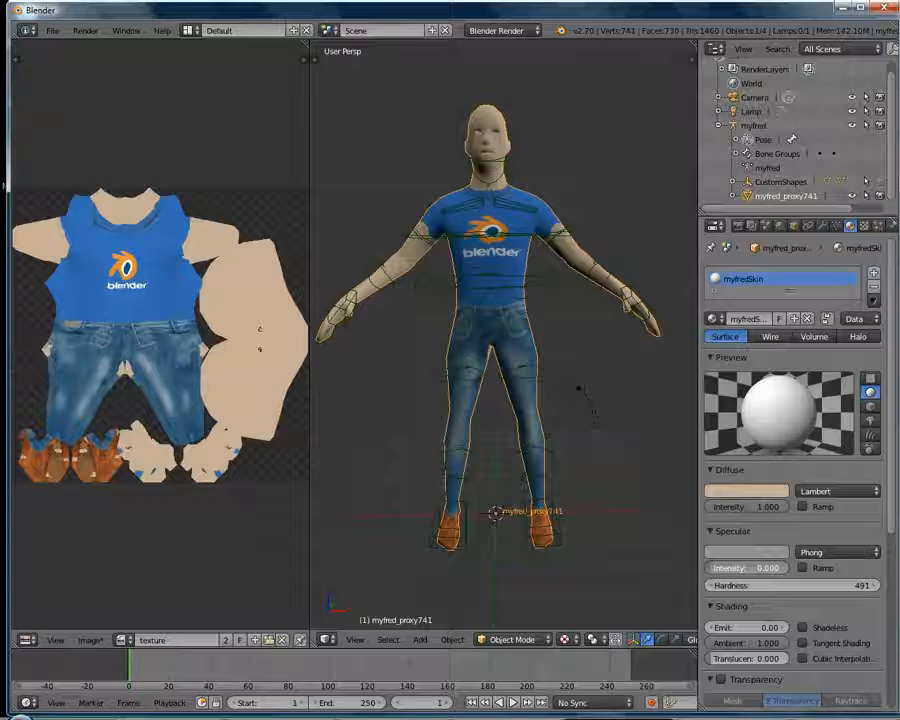
middle_click_drag(627, 203, 507, 212)
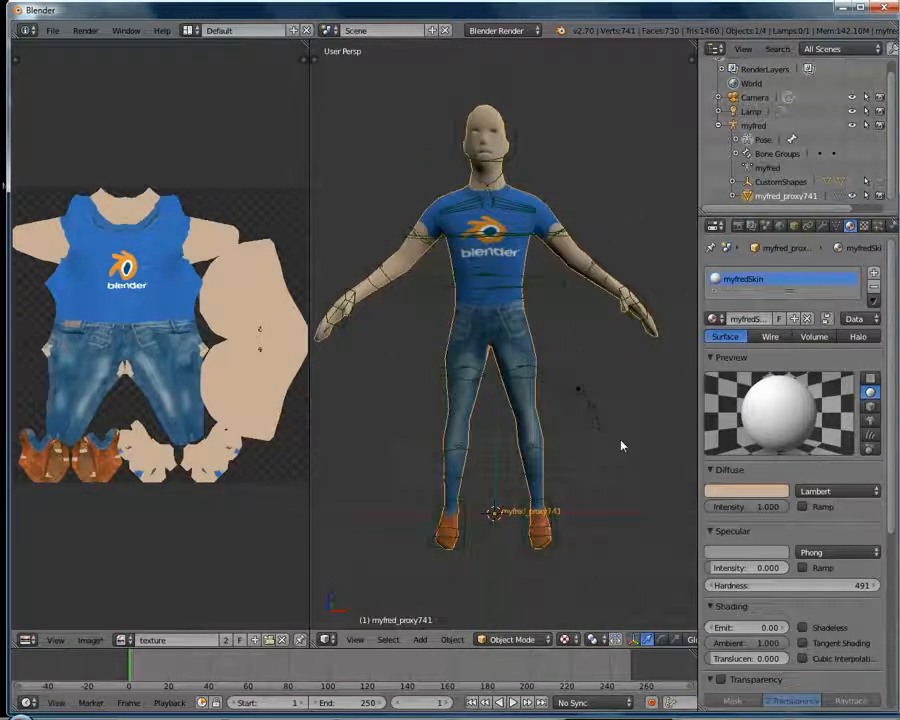
Save the Blender file over the existing myFred.blend in the myBlender folder.
left_click(53, 31)
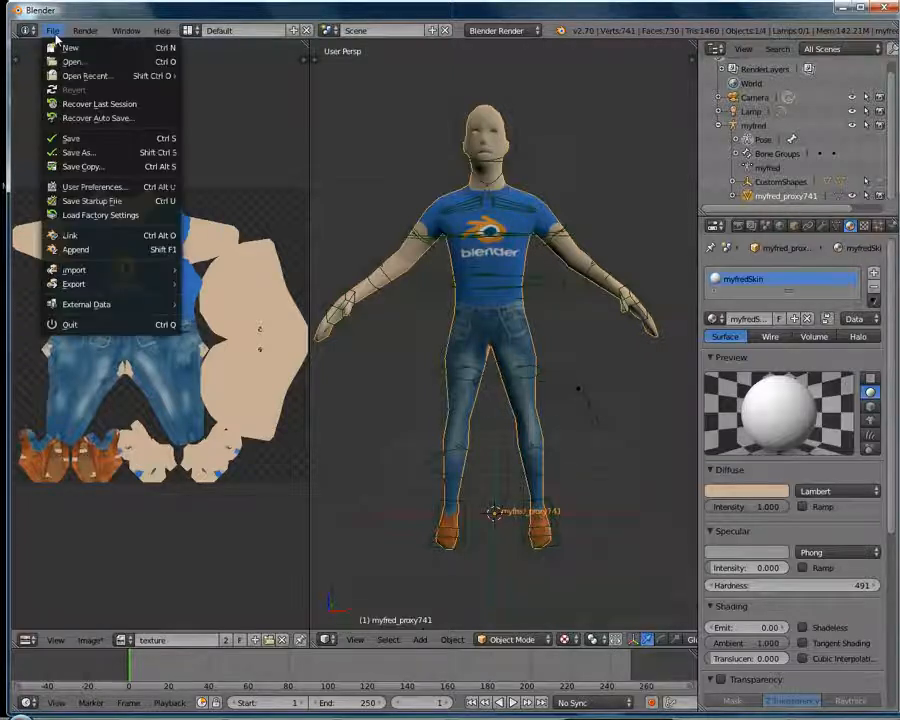
left_click(60, 139)
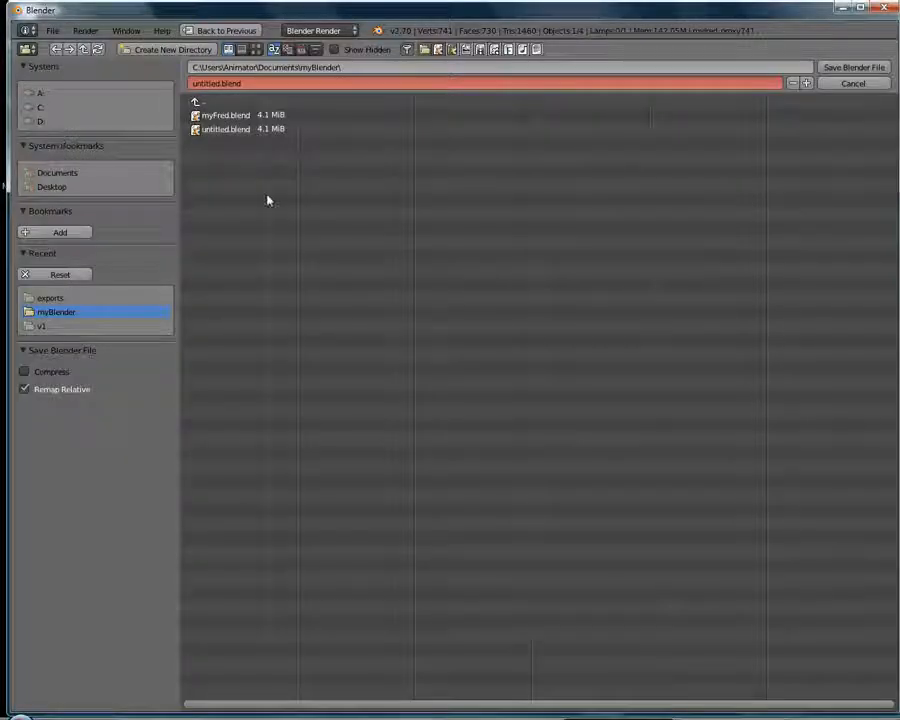
left_click(226, 116)
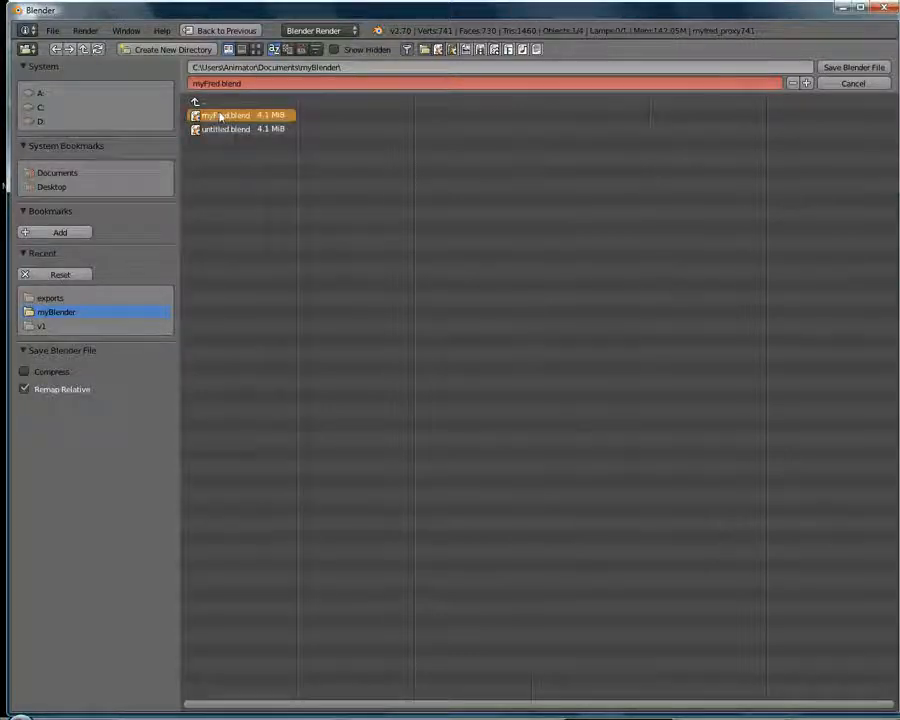
double_click(217, 116)
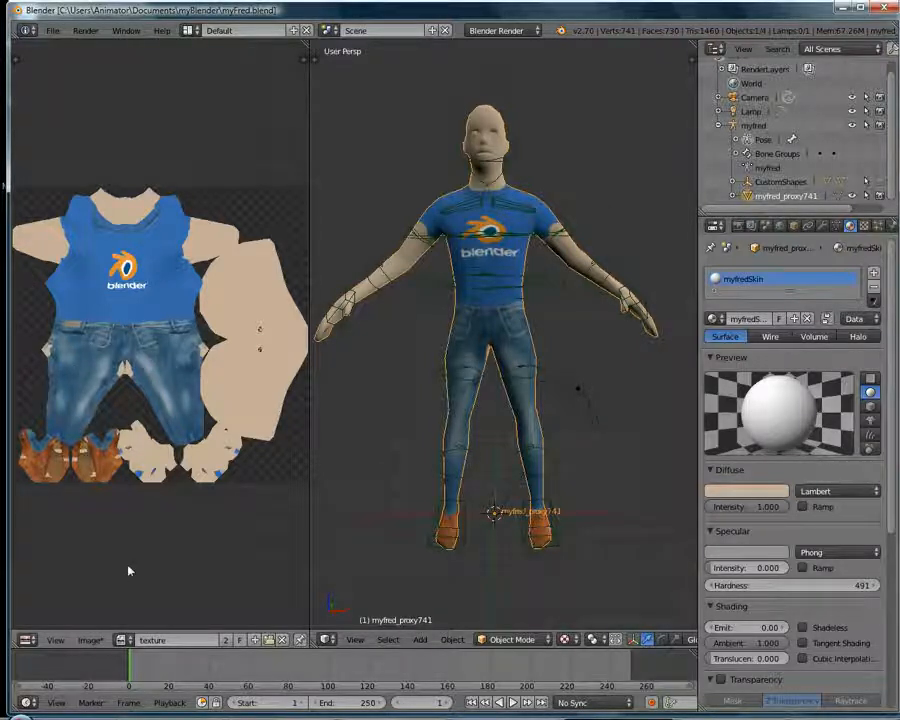
Try to save the baked image directly with the Save Image command.
left_click(89, 641)
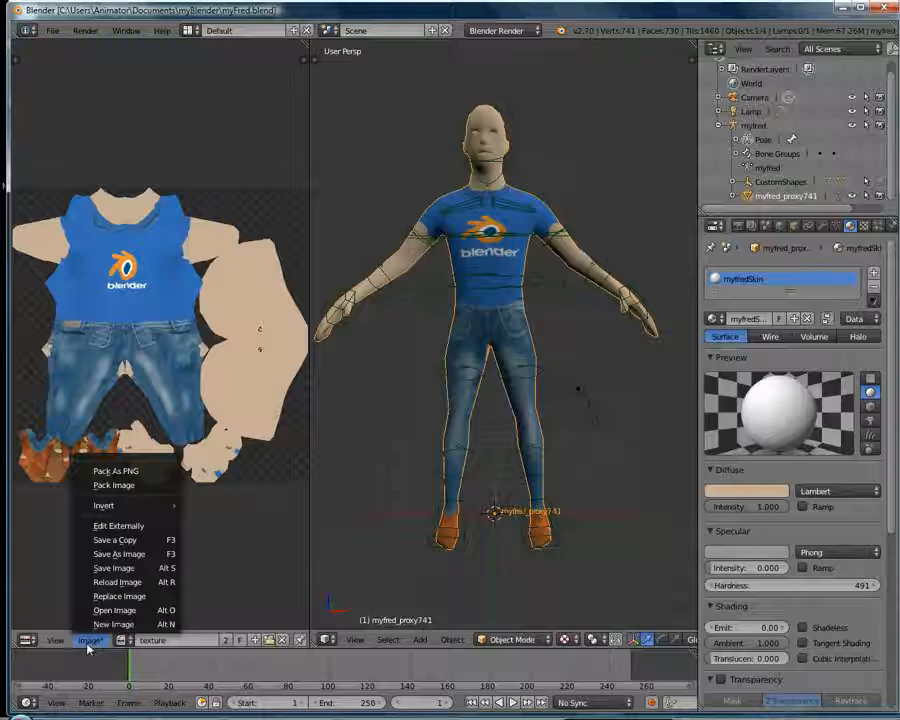
left_click(112, 568)
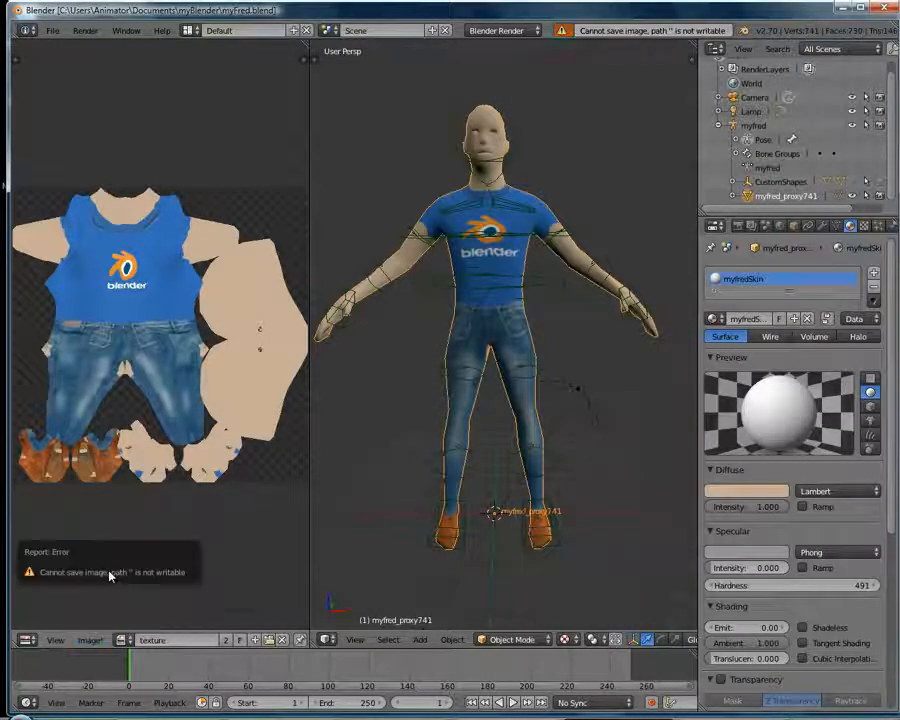
left_click(122, 640)
Save the baked image as texture.png in the myBlender folder, using PNG format with RGBA and 16-bit color depth.
left_click(90, 640)
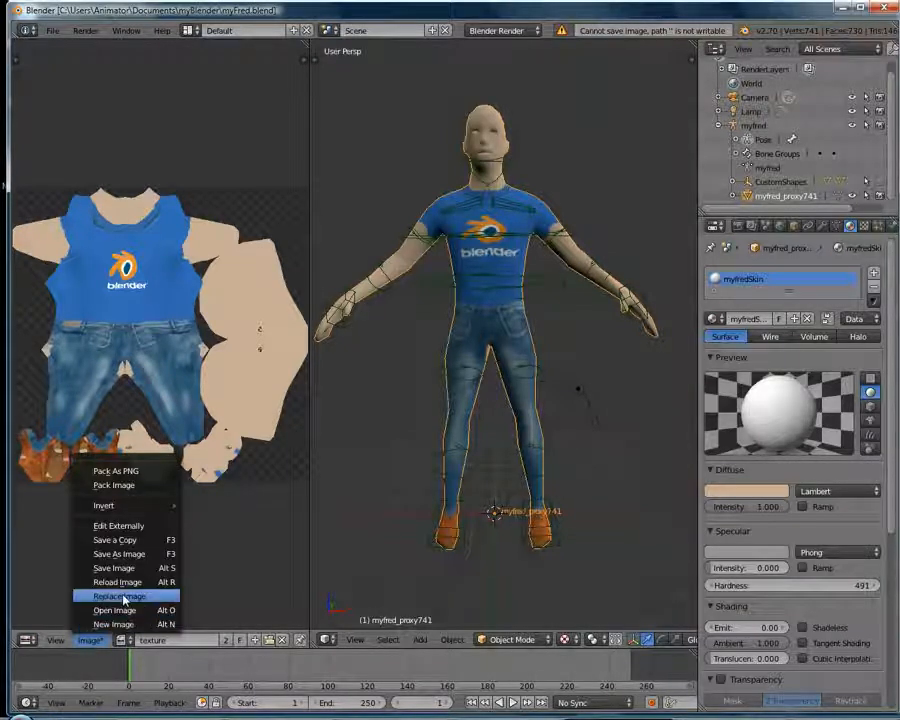
left_click(139, 556)
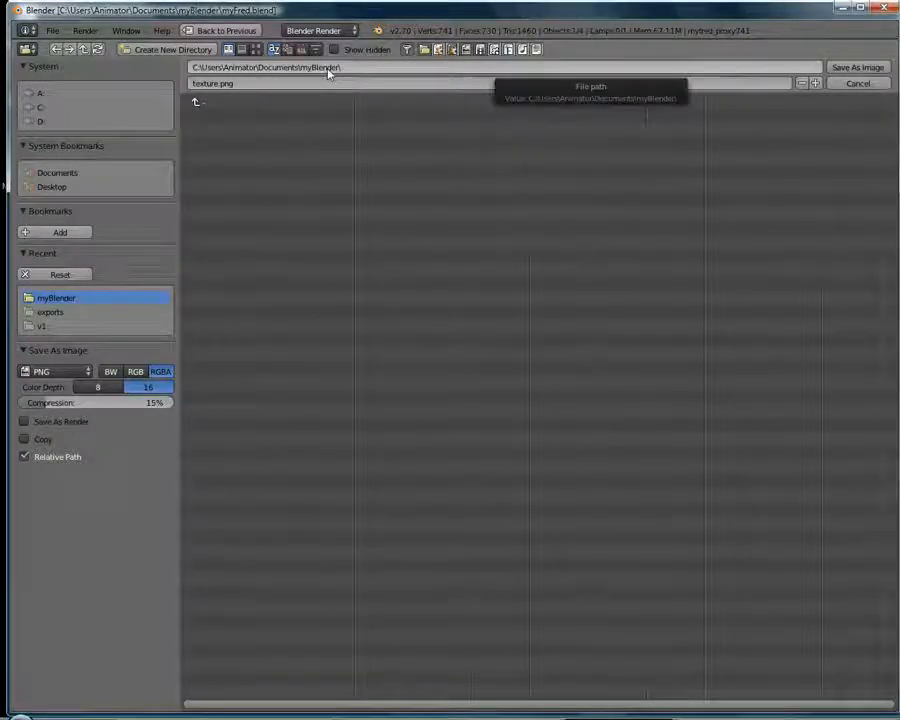
left_click(220, 86)
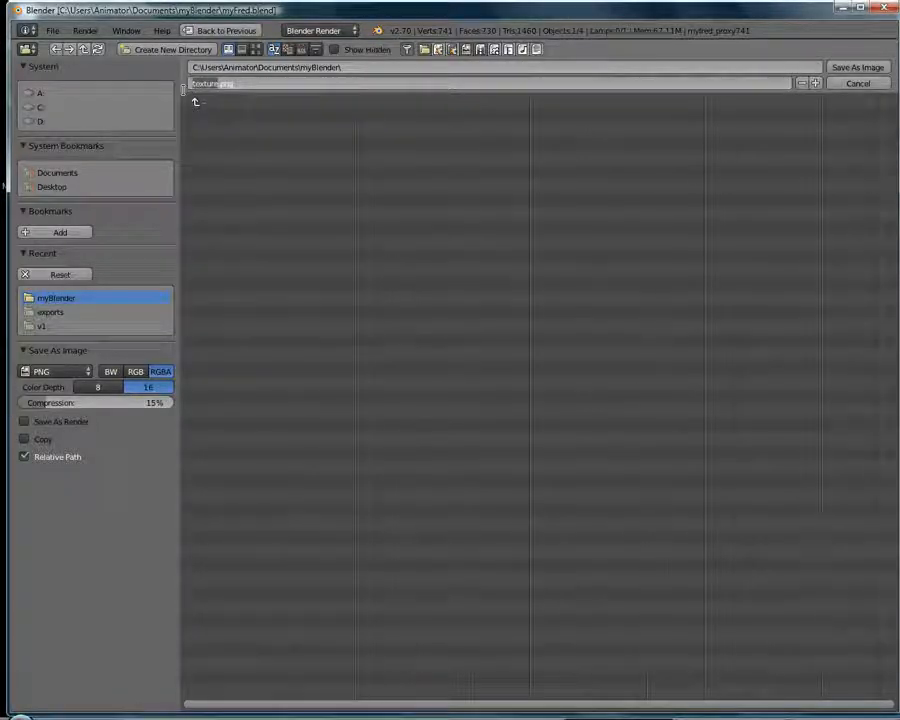
type("my.png")
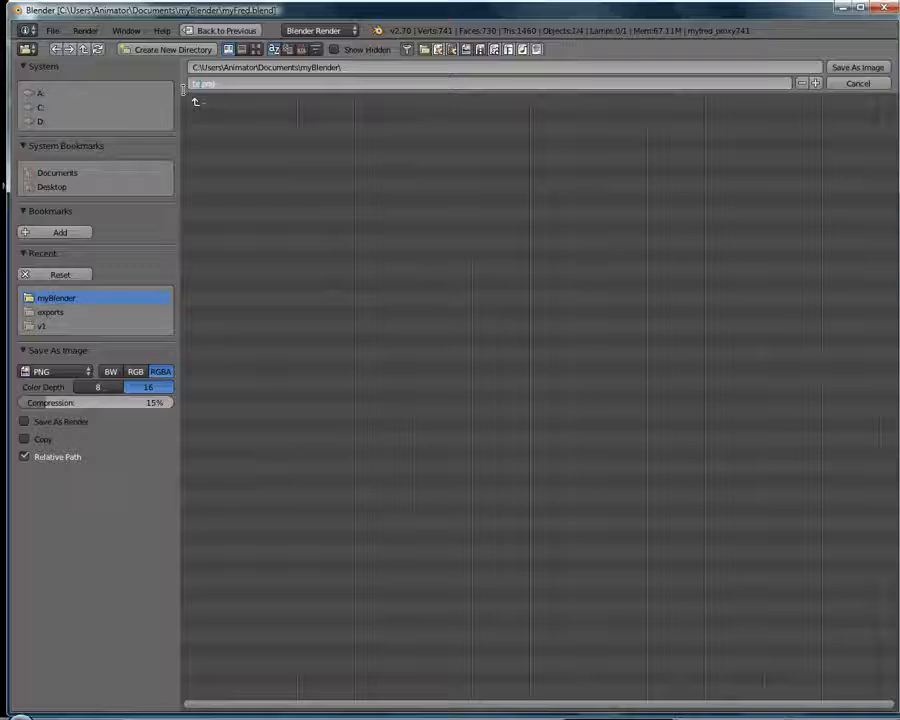
type("e")
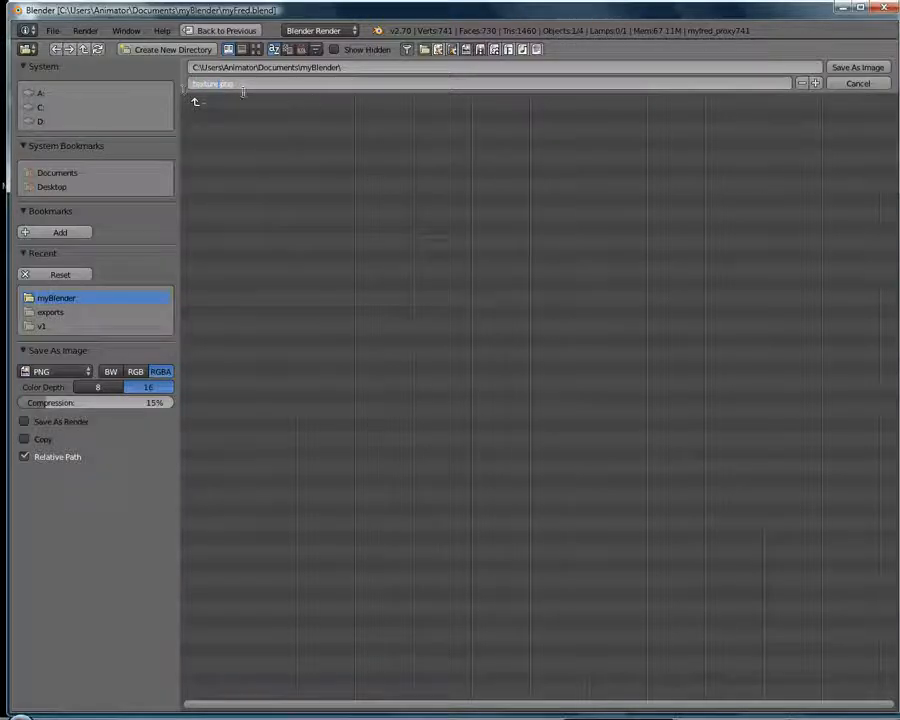
left_click(868, 67)
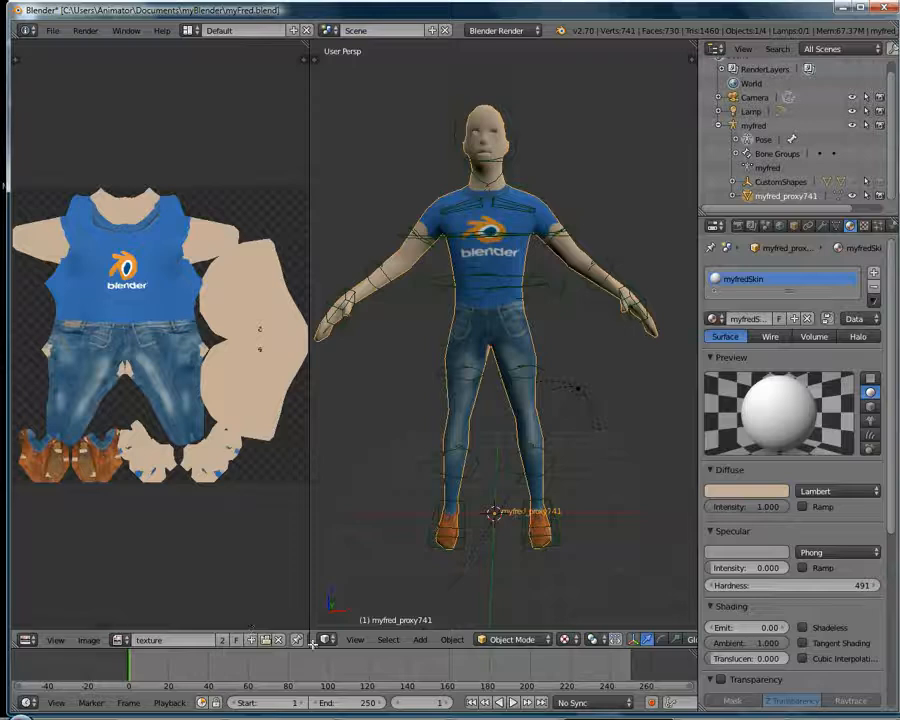
Join the image editor area into the 3D view so the viewport takes over its space.
left_click_drag(304, 646, 216, 642)
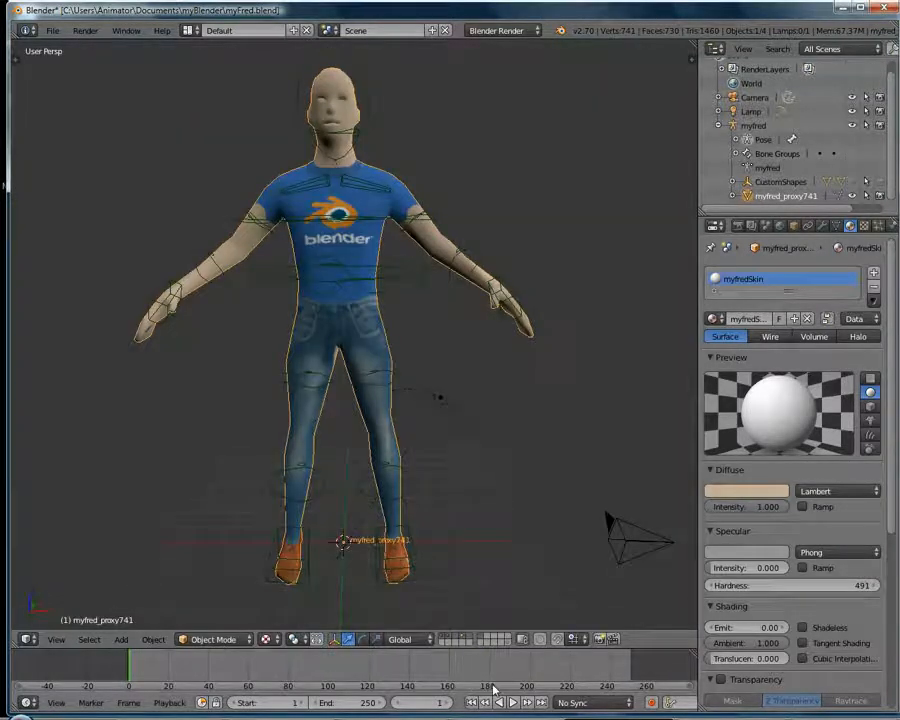